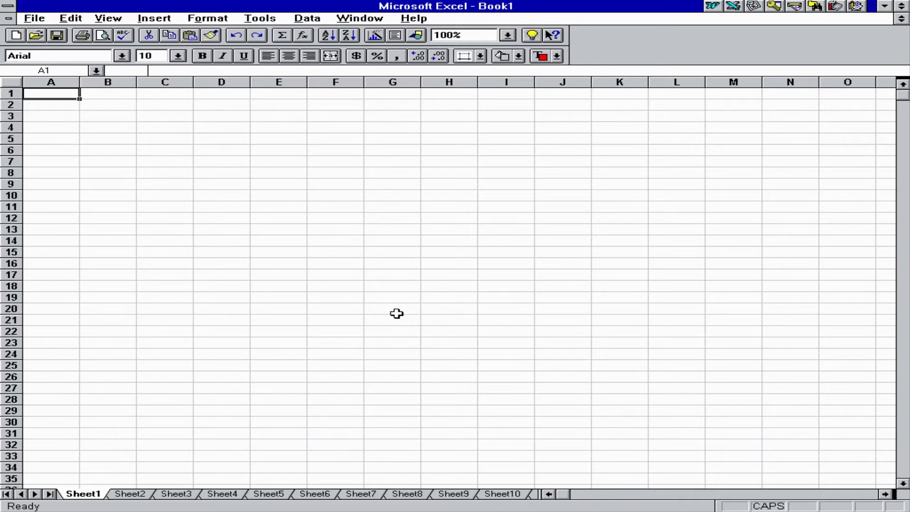
Step: Close Excel and start Microsoft PowerPoint, declining the Quick Preview tour and dismissing the Tip of the Day
left_click(9, 6)
left_click(86, 82)
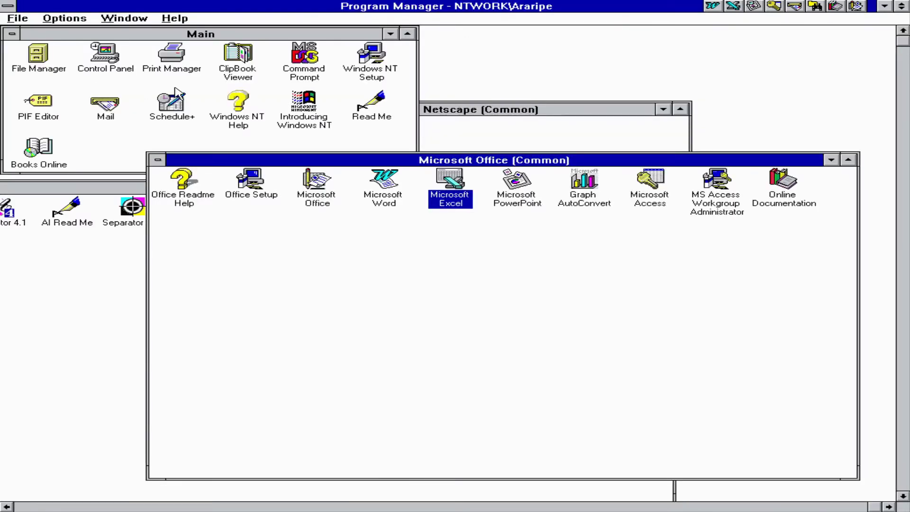
double_click(527, 191)
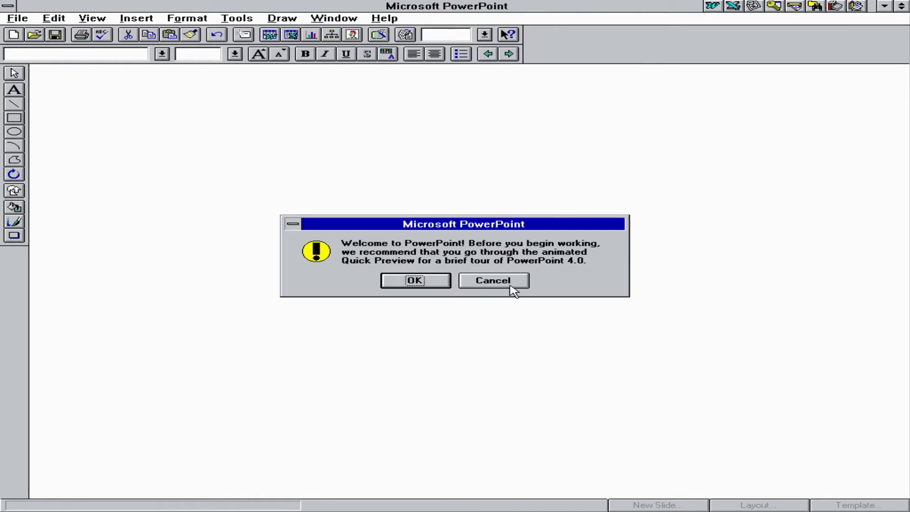
left_click(495, 283)
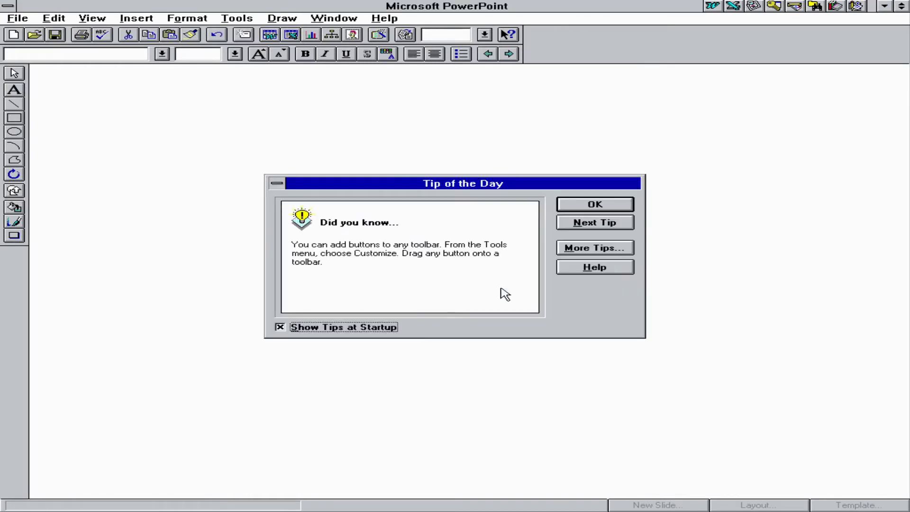
left_click(609, 207)
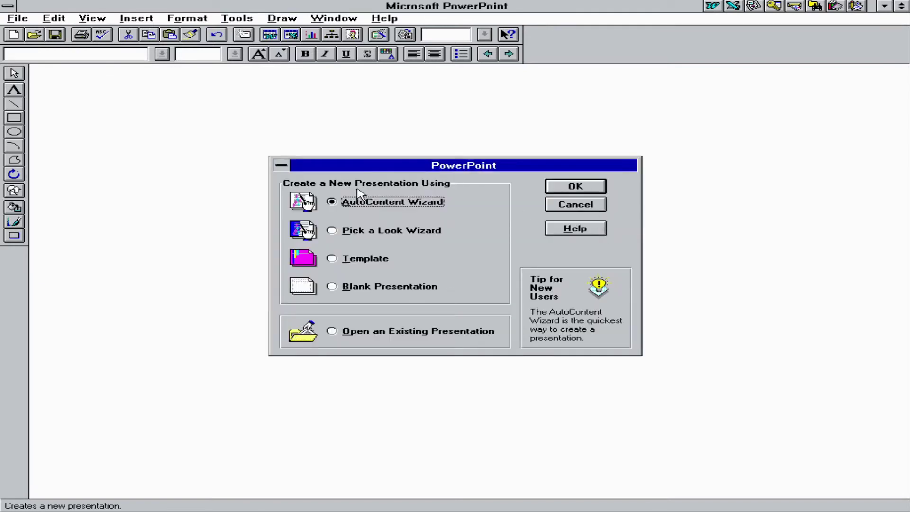
Step: Start a new presentation with the Pick a Look Wizard and proceed past its introduction
left_click_drag(390, 175, 459, 170)
left_click(420, 229)
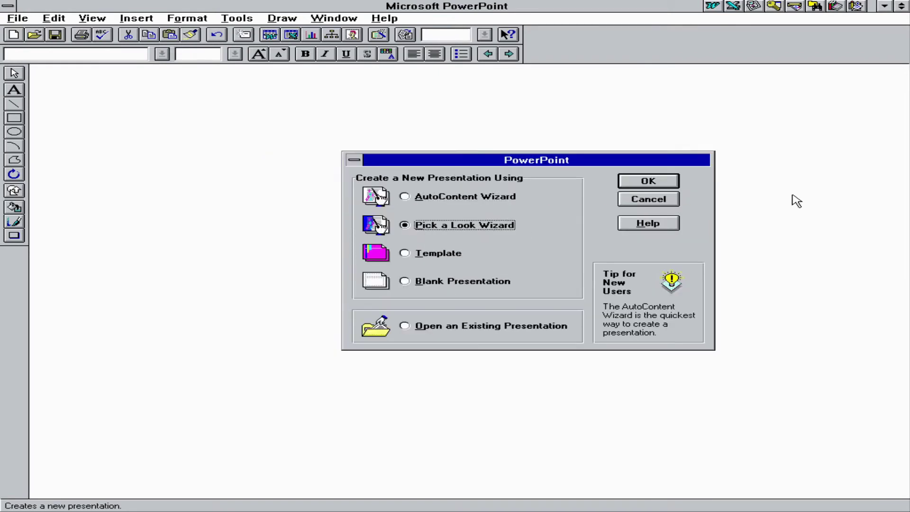
left_click(641, 184)
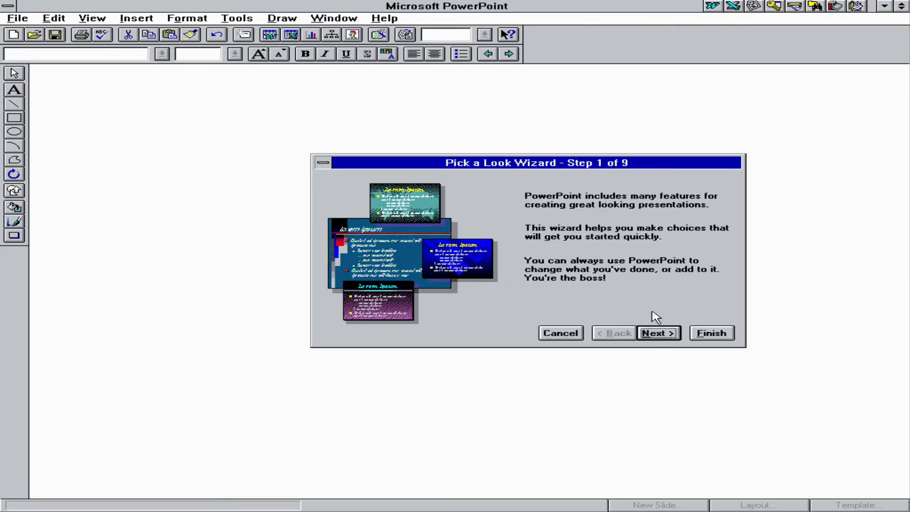
left_click(653, 333)
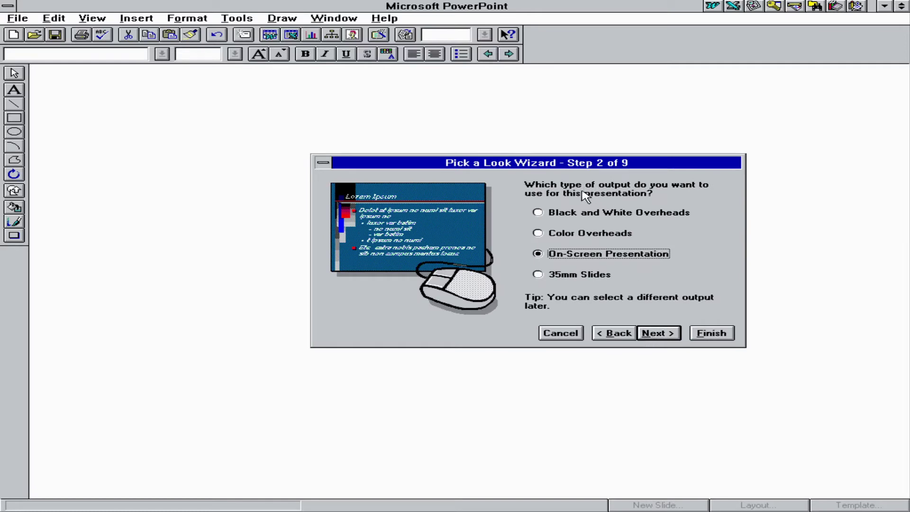
Step: Compare the wizard's previews for black and white overheads, color overheads, on-screen presentation and 35mm slides
left_click(580, 214)
left_click(578, 233)
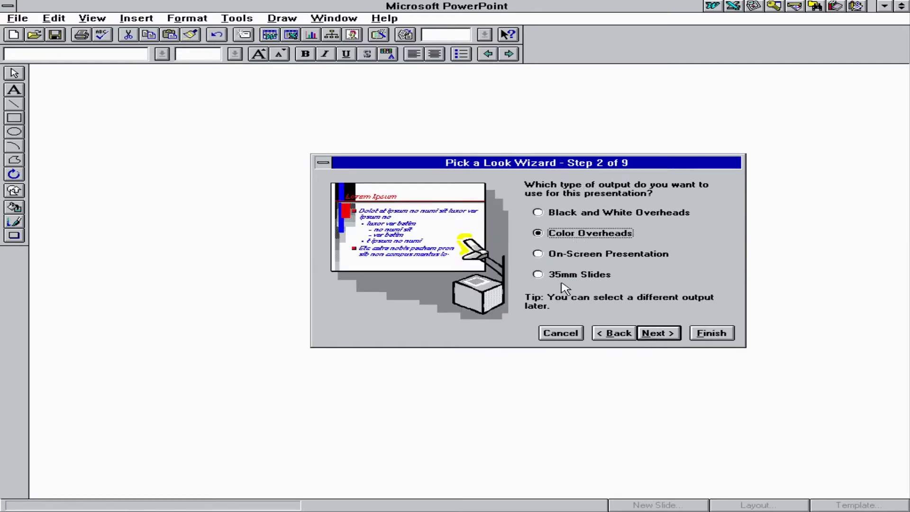
left_click(569, 275)
left_click(584, 232)
left_click(594, 256)
left_click(575, 275)
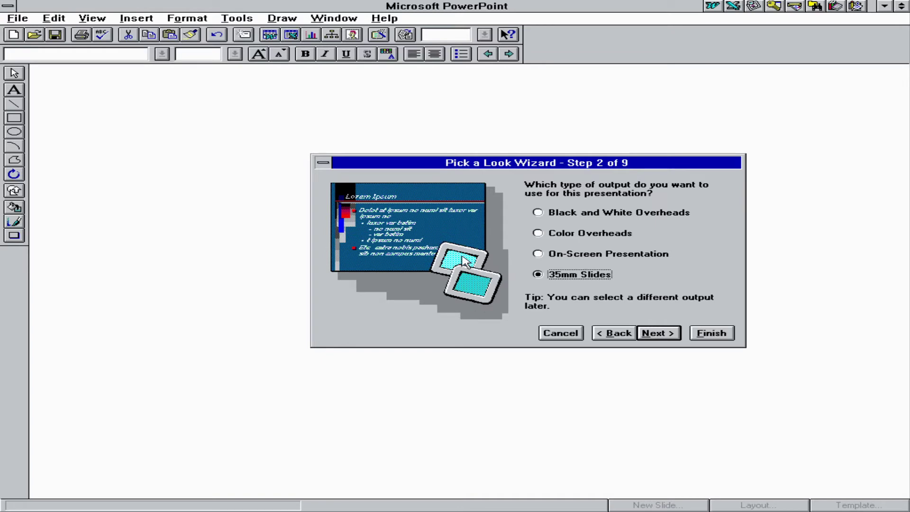
left_click(567, 259)
left_click(552, 276)
left_click(582, 231)
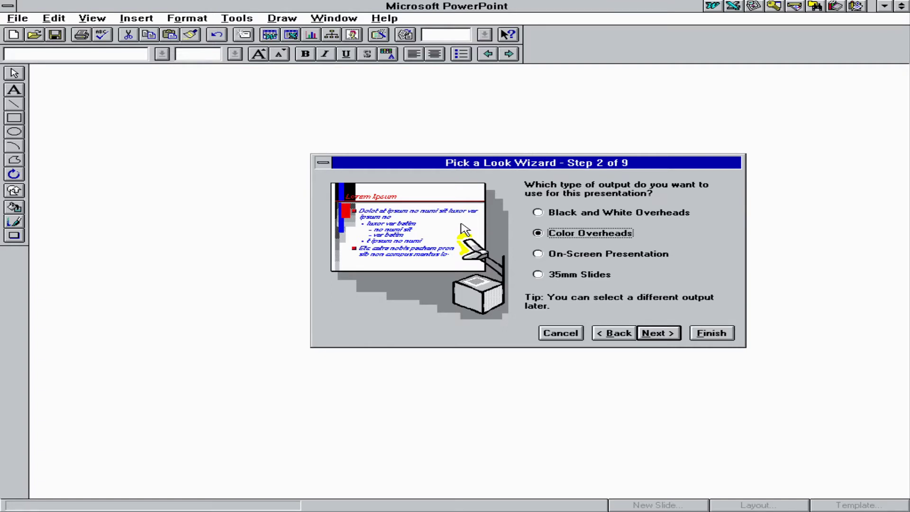
left_click(565, 214)
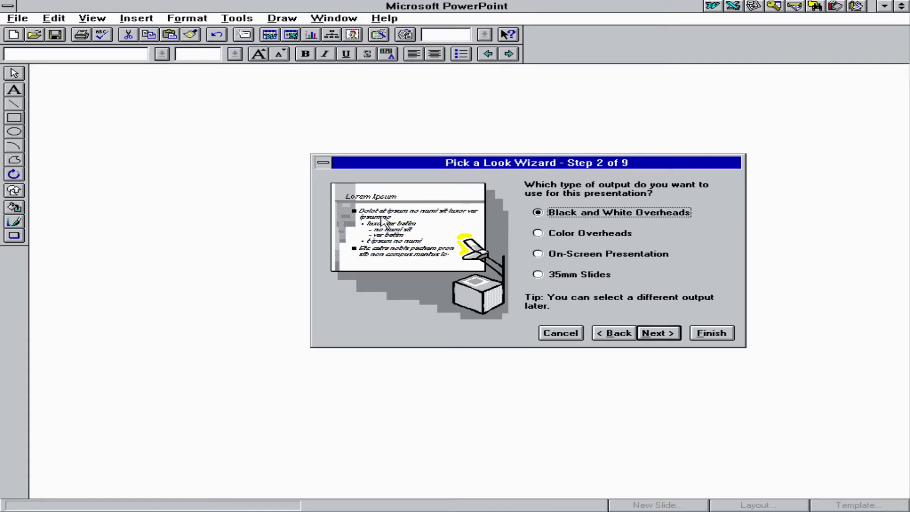
Step: Select Color Overheads as the presentation's output type, reposition the wizard window and proceed to the template designs
left_click(538, 233)
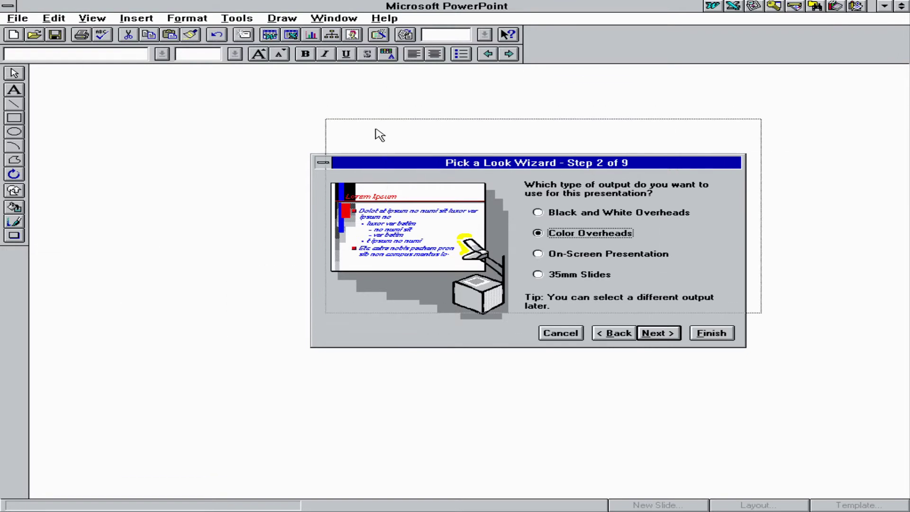
left_click_drag(379, 135, 310, 124)
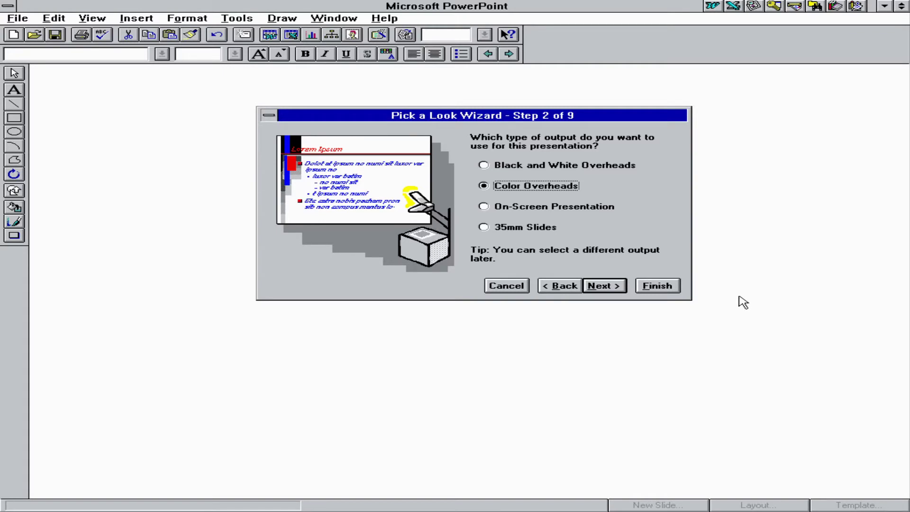
left_click_drag(403, 114, 388, 174)
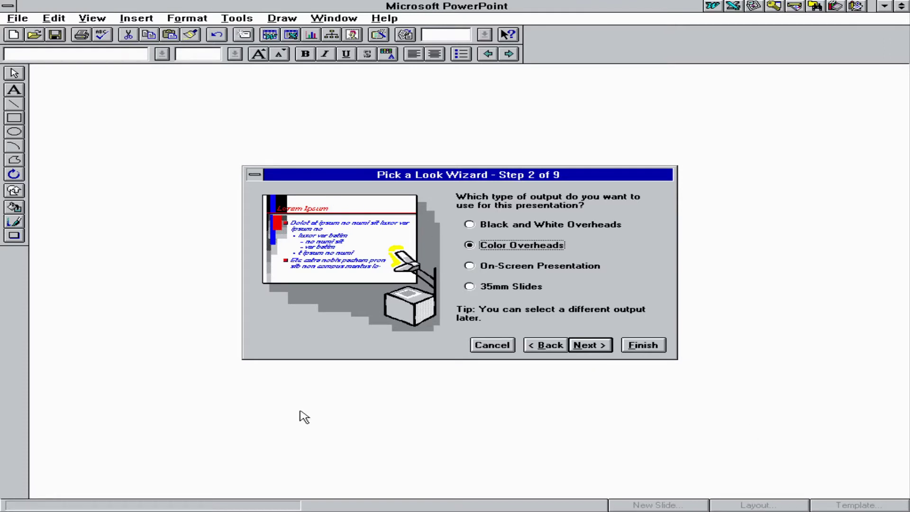
left_click(572, 347)
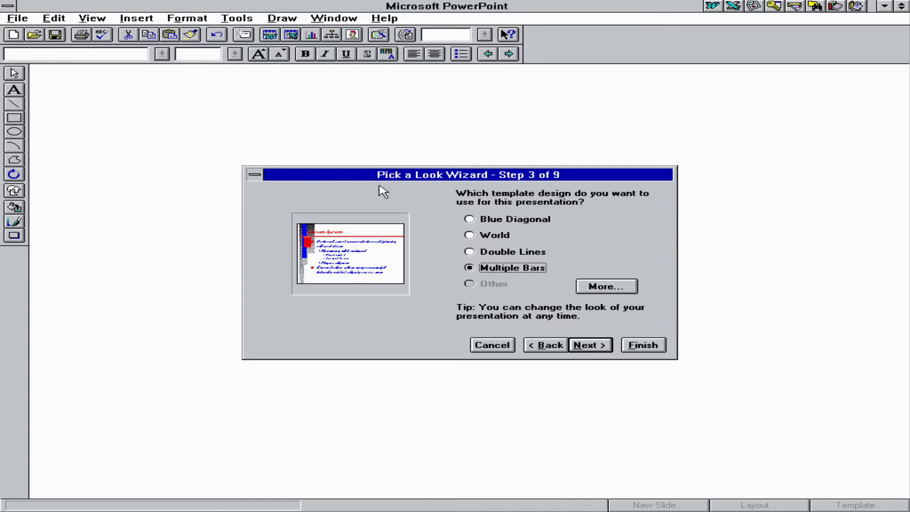
Step: Compare the Blue Diagonal, World, Double Lines and Multiple Bars template previews and look at the list of additional templates
left_click(486, 219)
left_click(486, 236)
left_click(486, 253)
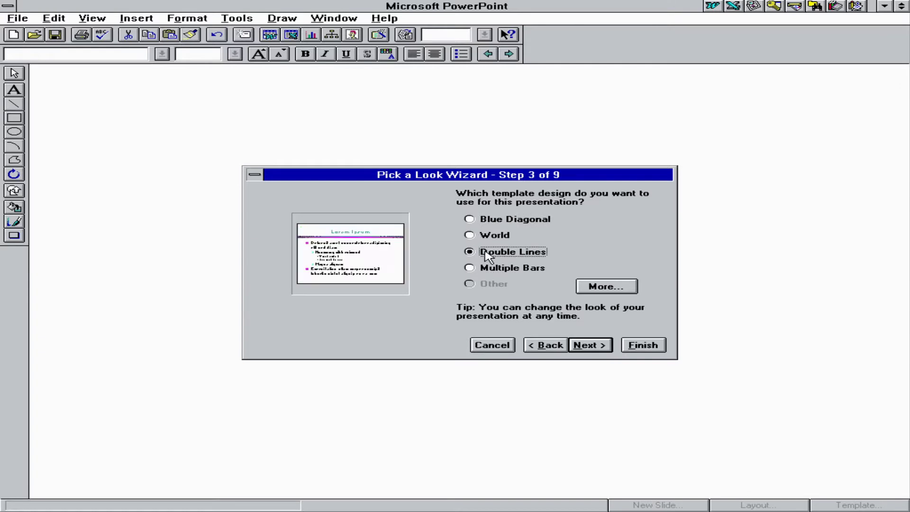
left_click(487, 268)
left_click(486, 235)
left_click(498, 220)
left_click(496, 235)
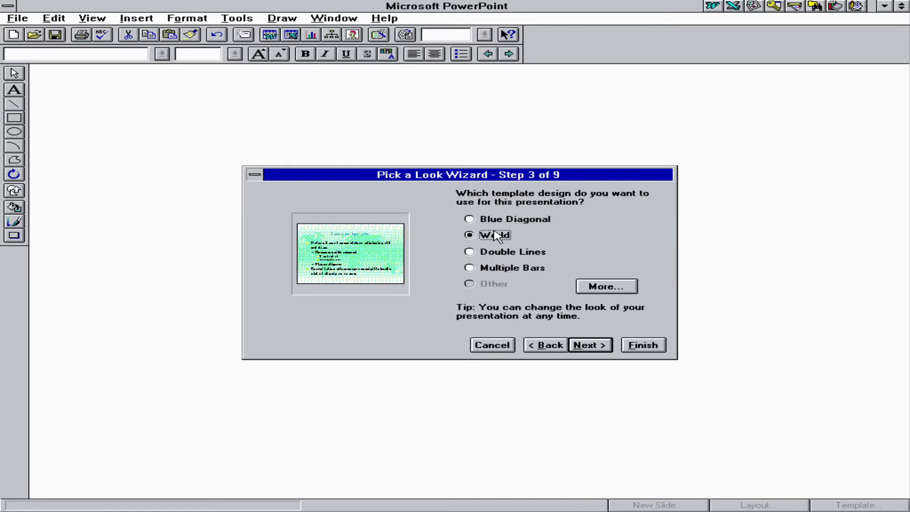
left_click(632, 288)
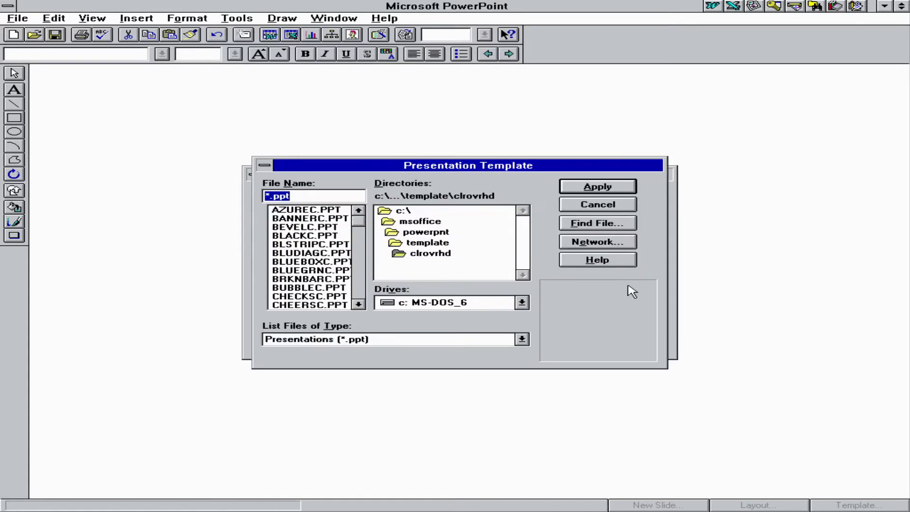
left_click(631, 205)
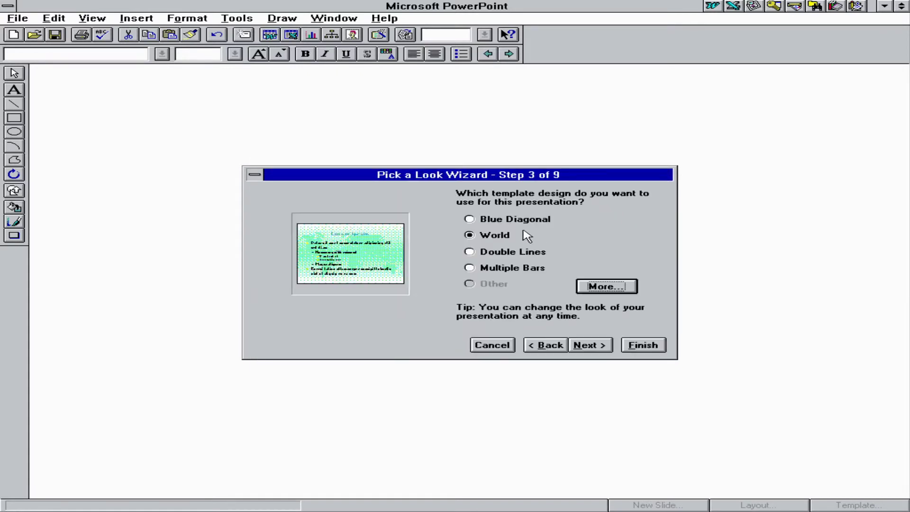
Step: Choose the Multiple Bars template design and keep full-page slides, speaker's notes, audience handouts and outline pages as print options
left_click(511, 251)
left_click(516, 268)
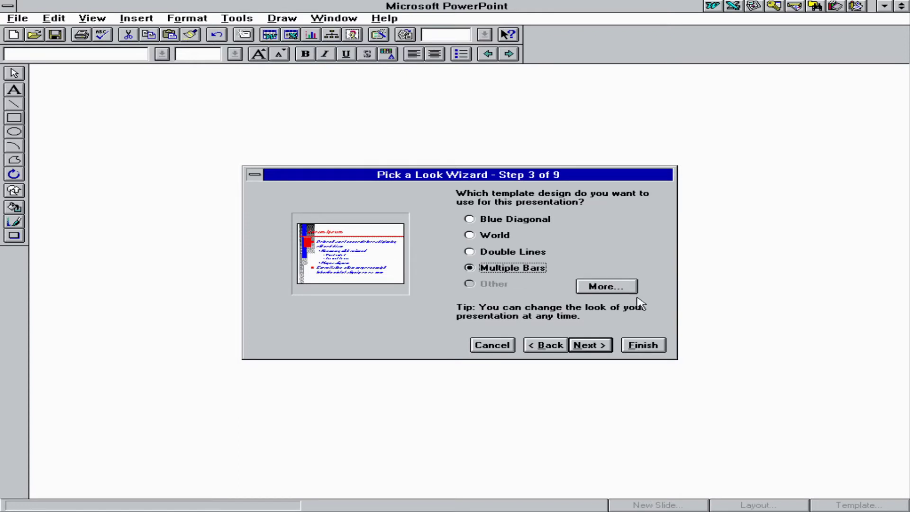
left_click(592, 346)
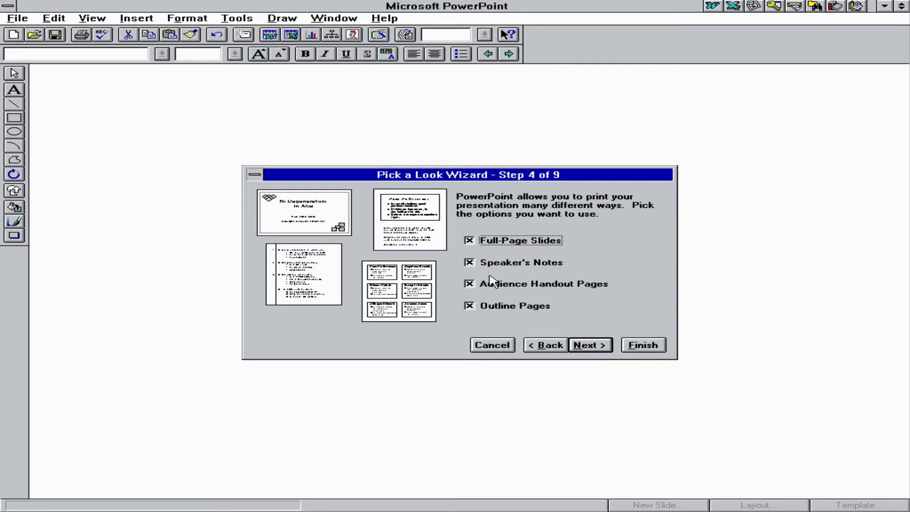
left_click(611, 349)
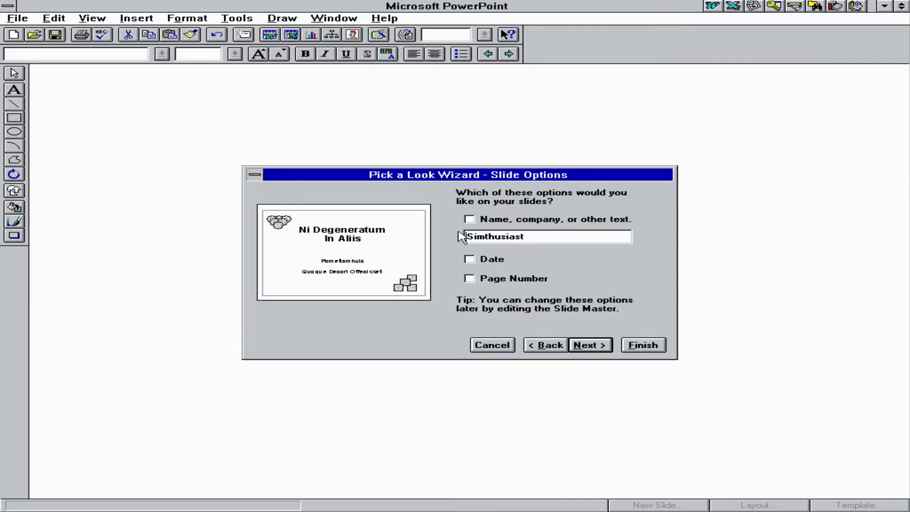
Step: Include the name text, date and page number on the slides
left_click(484, 222)
left_click(484, 222)
left_click(484, 222)
left_click(474, 261)
left_click(476, 280)
left_click(598, 346)
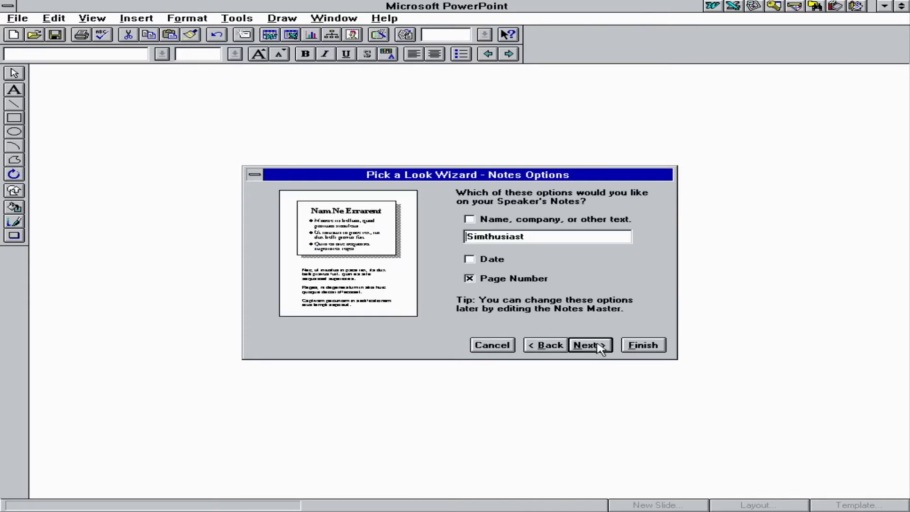
Step: Include the name text on the speaker's notes and handout pages, and finish the wizard with the default outline options
left_click(469, 219)
left_click(595, 345)
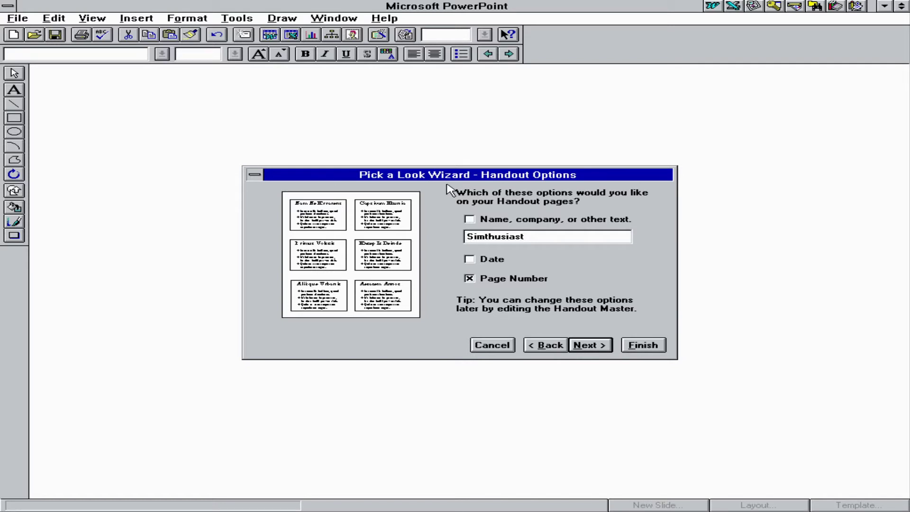
left_click(469, 219)
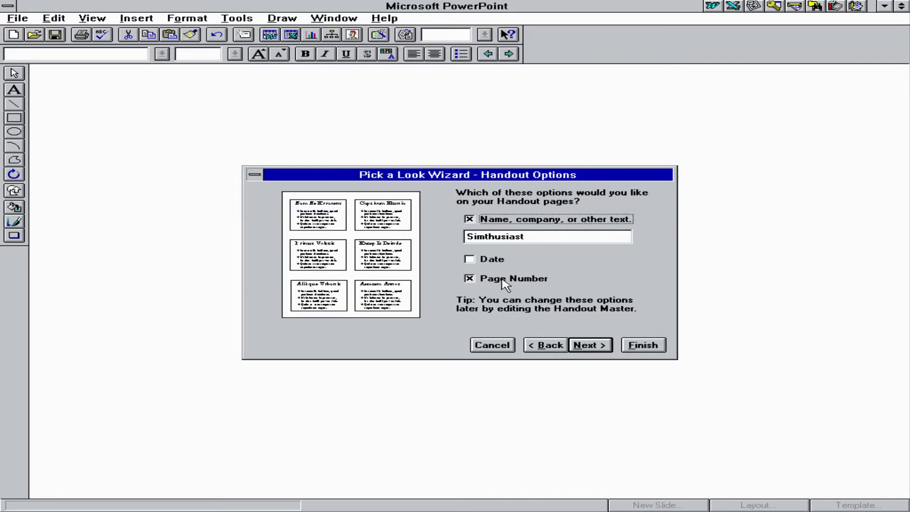
left_click(581, 342)
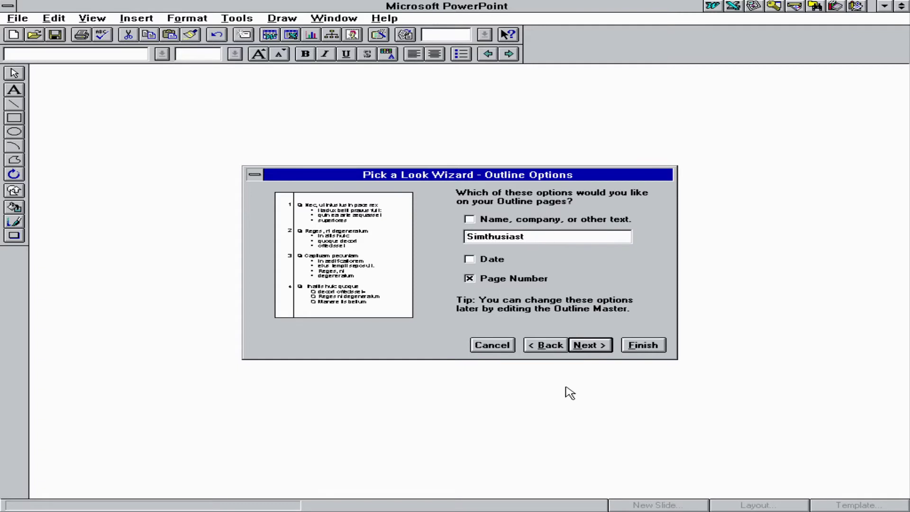
left_click(590, 346)
left_click(647, 345)
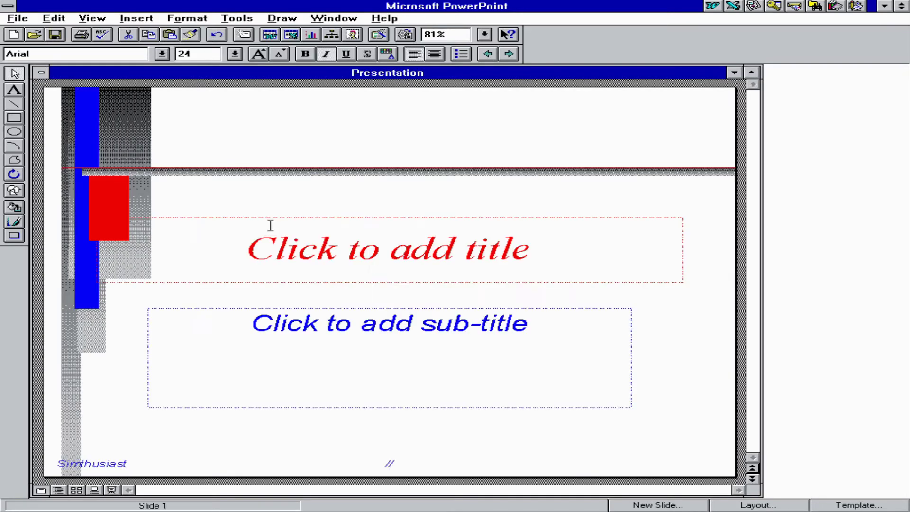
Step: Enter "Yearly Report" as the title of the first slide
left_click(271, 226)
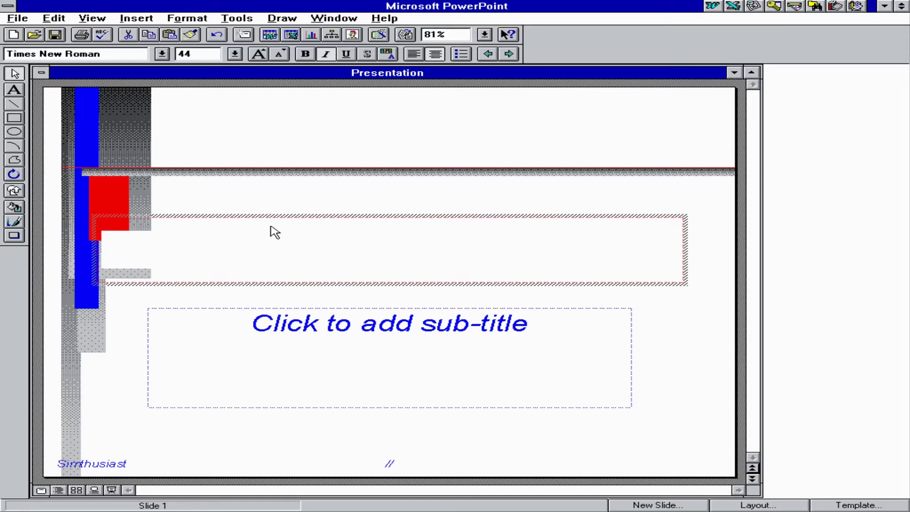
type("yEARL")
key("BackSpace")
key("BackSpace")
key("BackSpace")
key("BackSpace")
key("BackSpace")
type("Yearly ")
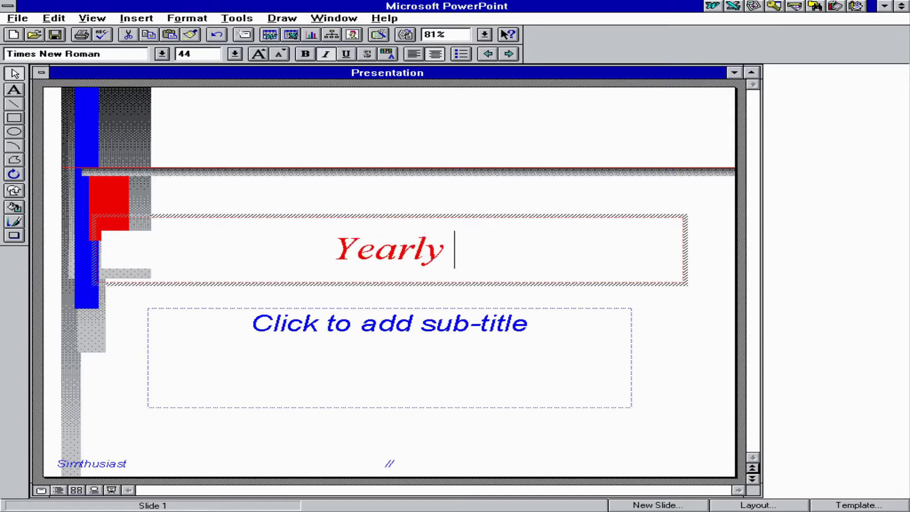
type("Report")
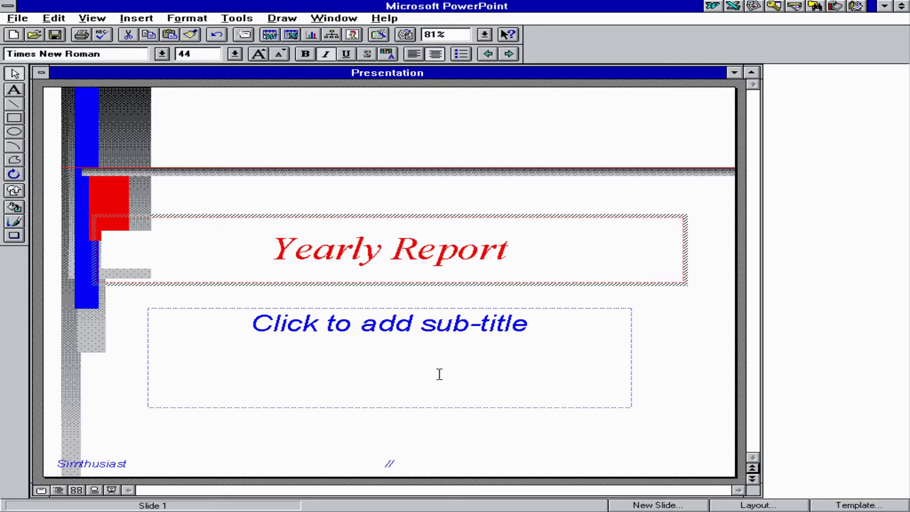
Step: Enter "1995 results" as the sub-title of the first slide
left_click(447, 334)
type("1995")
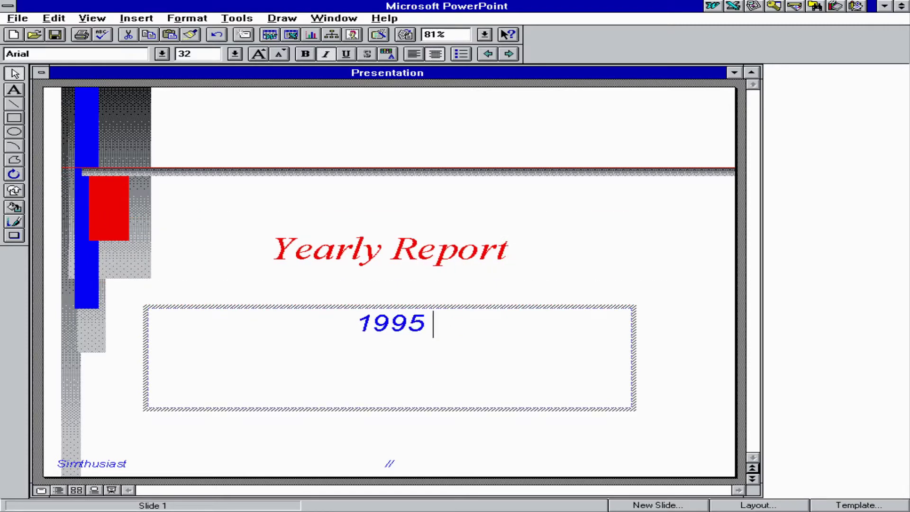
type("resukts")
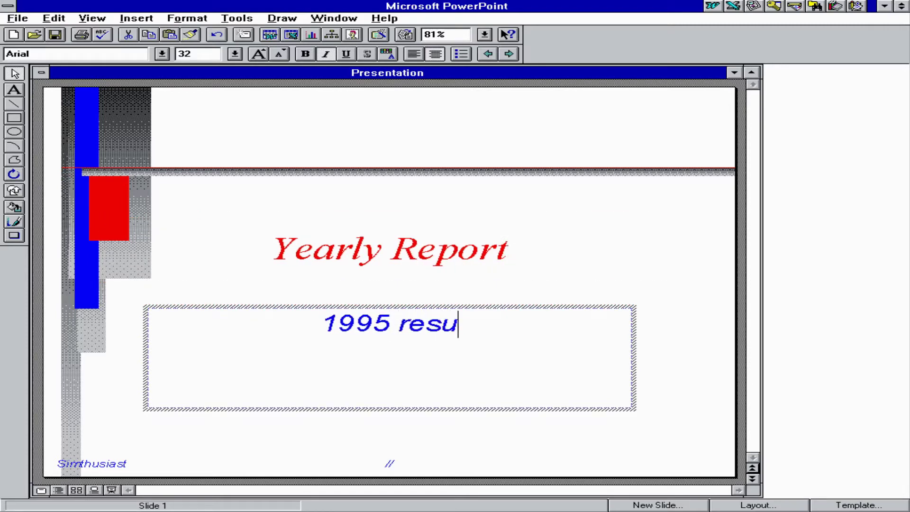
key("BackSpace")
key("BackSpace")
key("BackSpace")
type("lts")
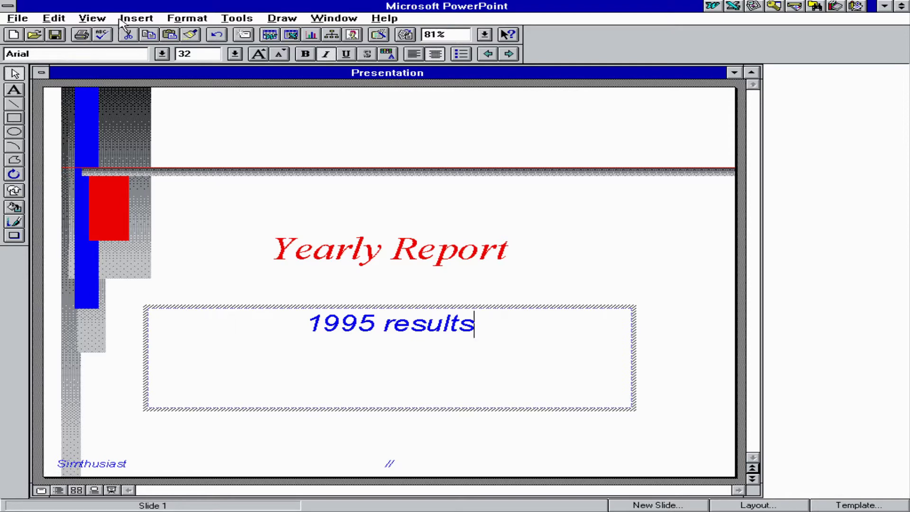
Step: Insert a new slide with the Bulleted List layout after the title slide
left_click(130, 19)
left_click(140, 31)
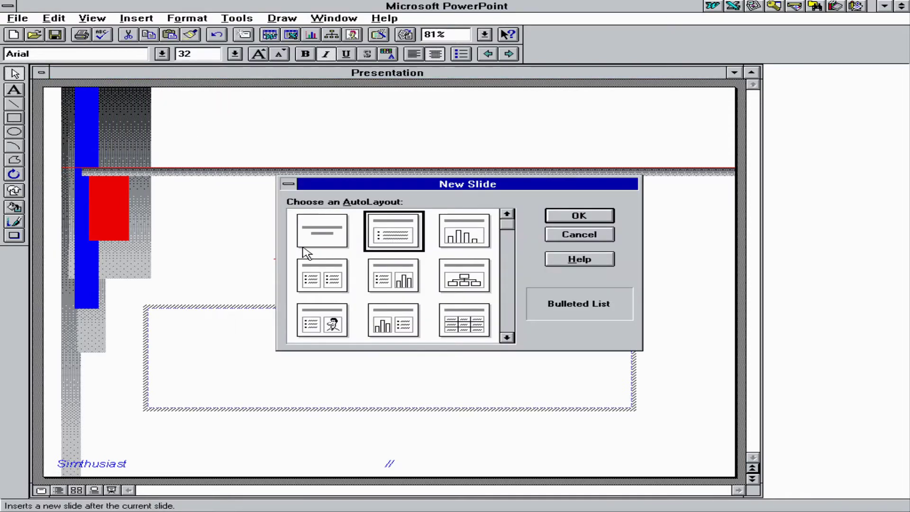
left_click(447, 246)
left_click(367, 221)
left_click(571, 215)
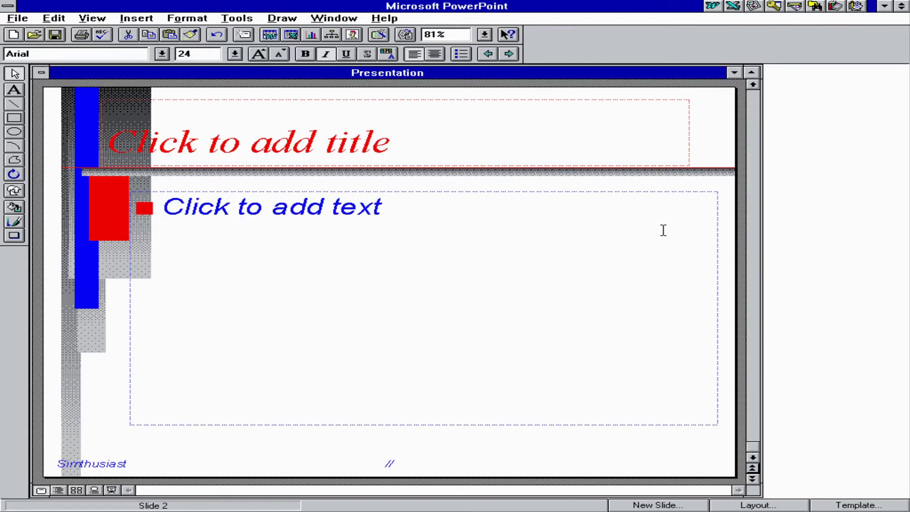
Step: Enter "SO" as the title of the second slide and "hang in there" as its bullet text
left_click(753, 84)
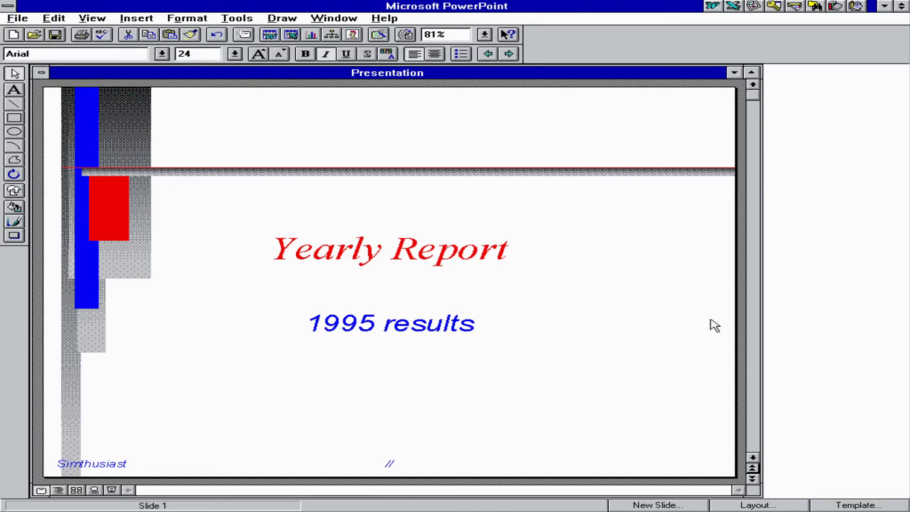
left_click(755, 459)
left_click(263, 129)
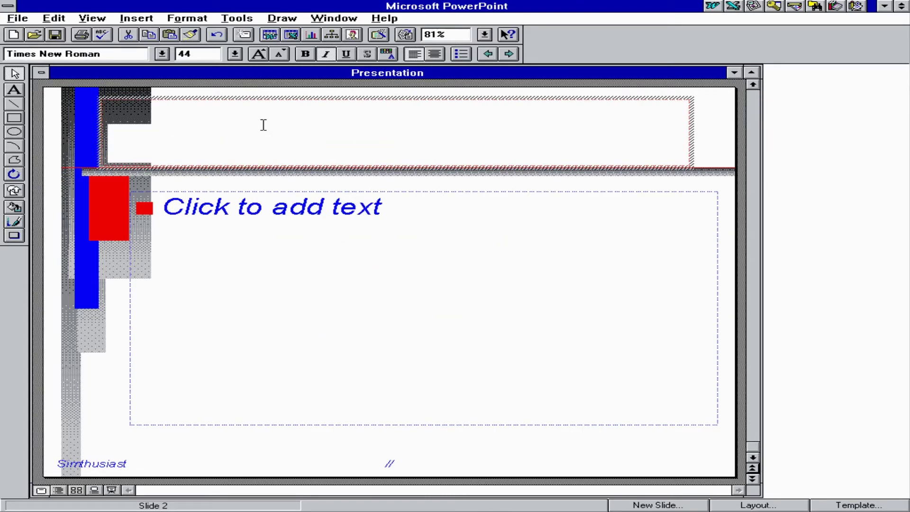
type("SO")
left_click(321, 204)
type("hang in there")
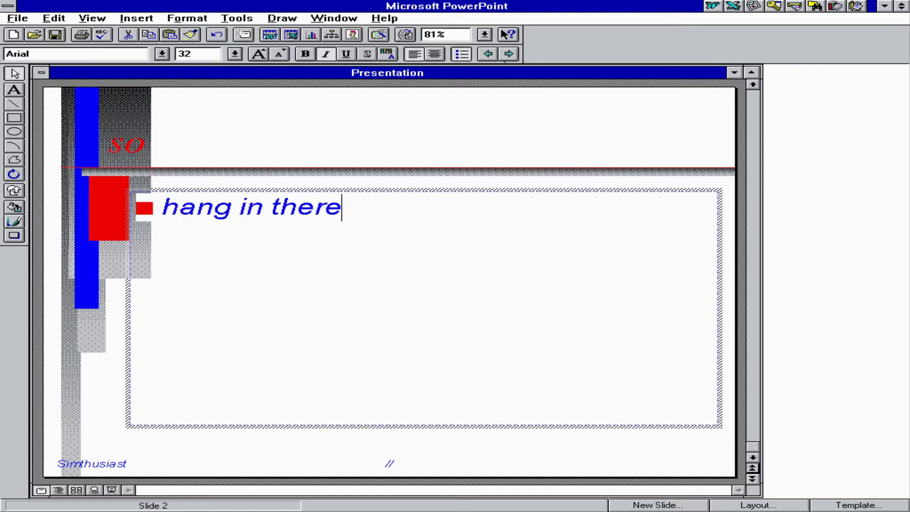
Step: Insert a third slide with a title and bulleted text layout
left_click(126, 19)
left_click(133, 34)
left_click(580, 217)
Step: Enter "we are bankrupt", "sorry", "yall fired" and "gg" as separate bullets on the third slide
left_click(452, 251)
type("we are bar")
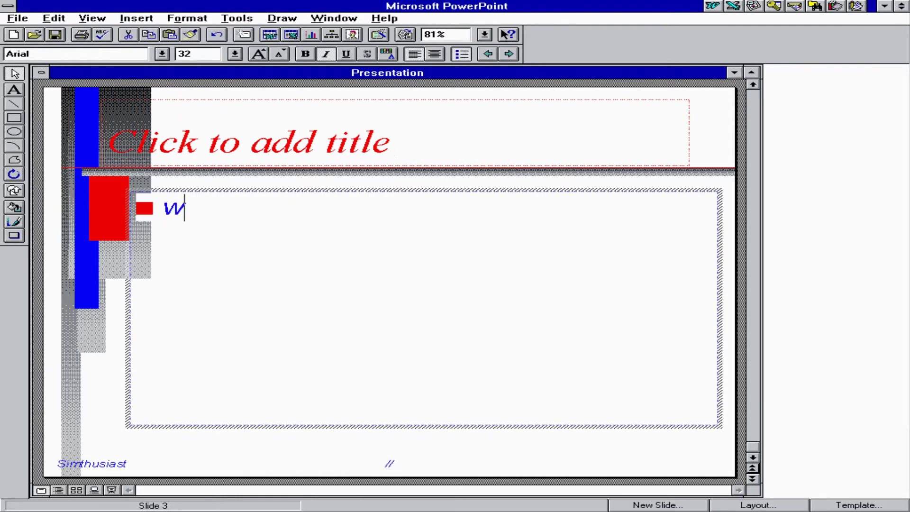
key("BackSpace")
type("nrk")
key("BackSpace")
key("BackSpace")
type("kryup")
key("BackSpace")
key("BackSpace")
key("BackSpace")
type("up")
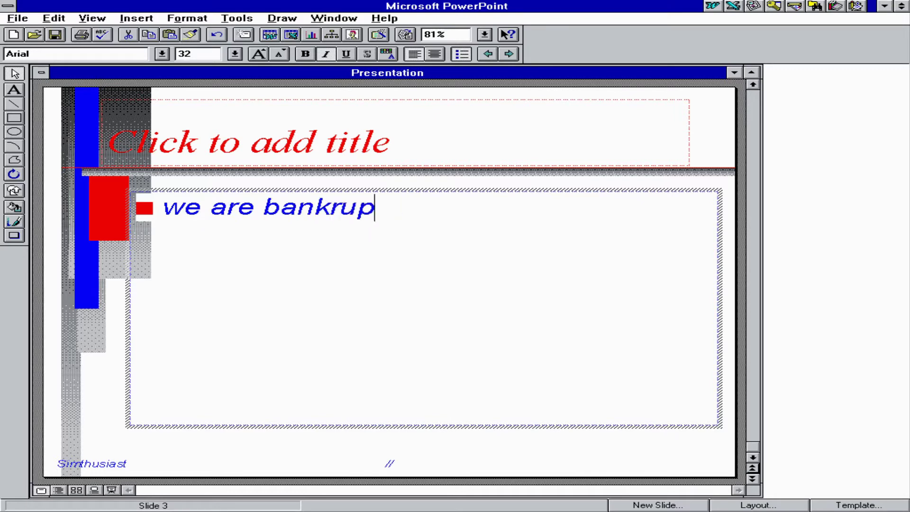
type("t")
key("Return")
type("sorry")
key("Return")
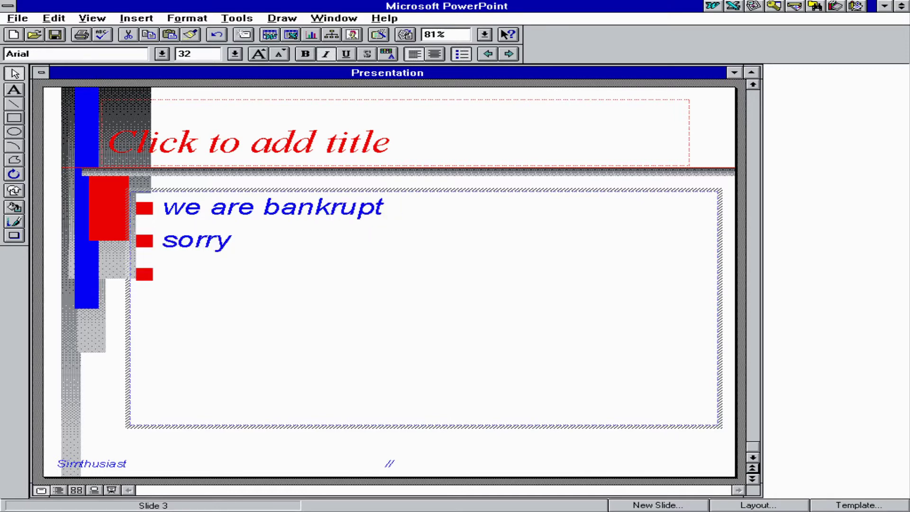
type("yall fired")
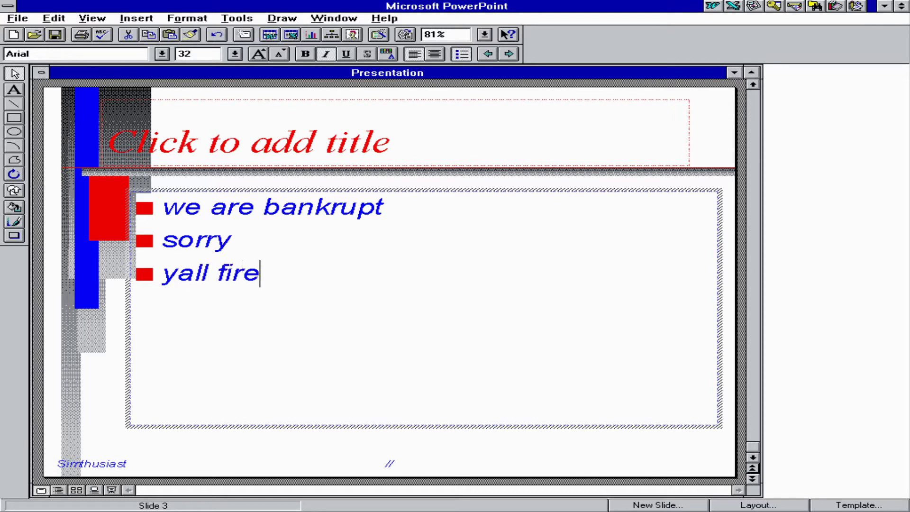
key("Return")
type("gg")
key("Return")
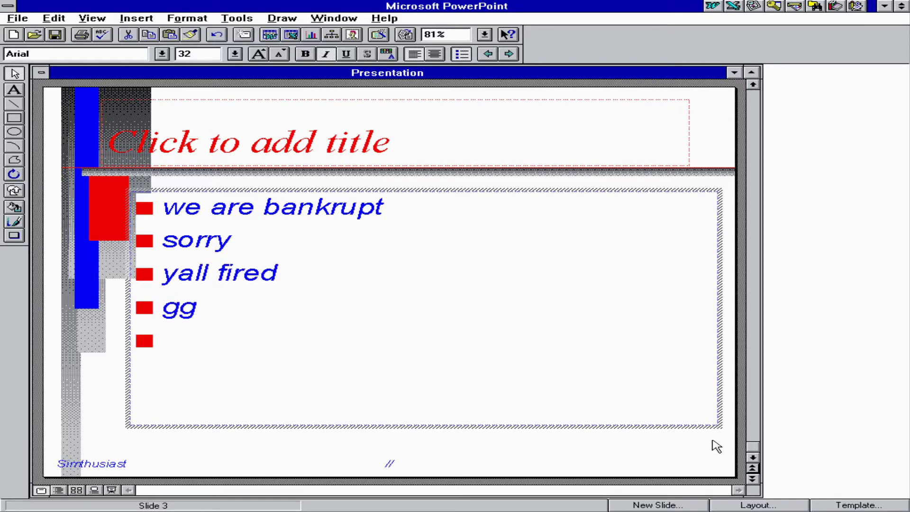
Step: Run the slide show, page through the slides from the first to the third, and return to editing
left_click(112, 490)
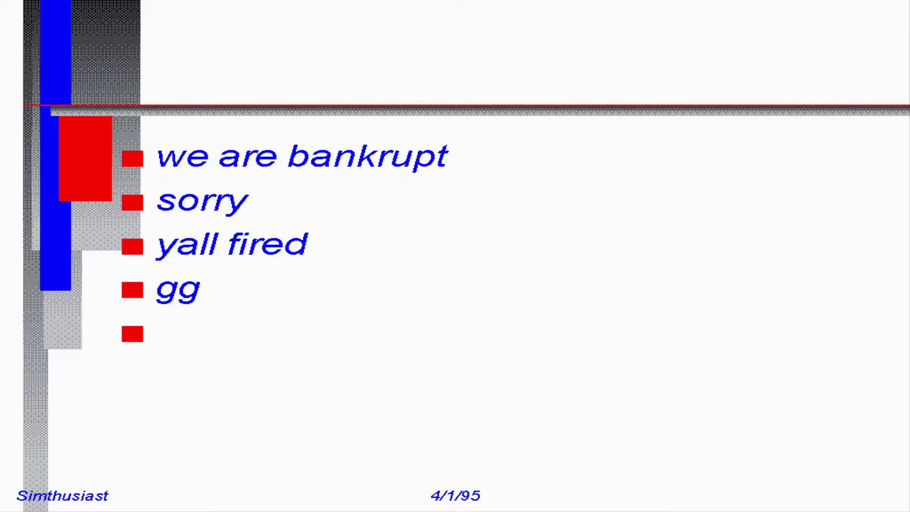
key("Page_Up")
key("Page_Up")
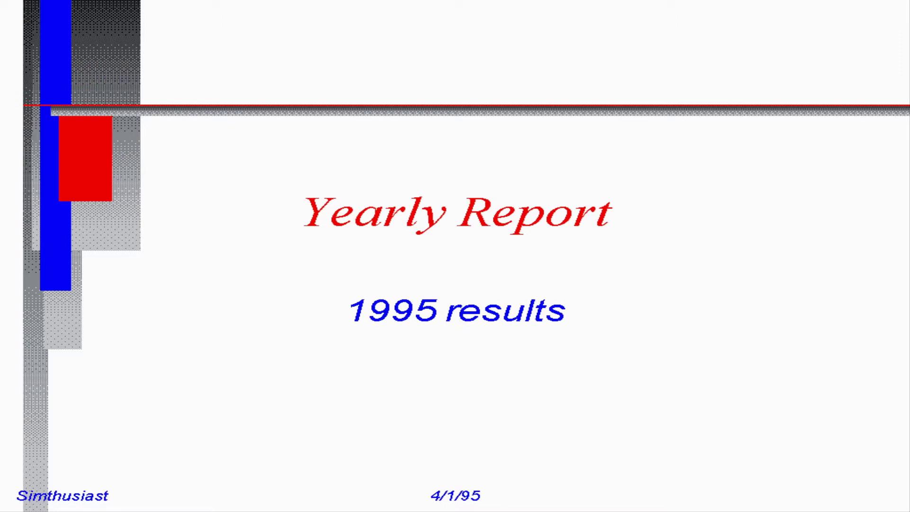
key("Page_Down")
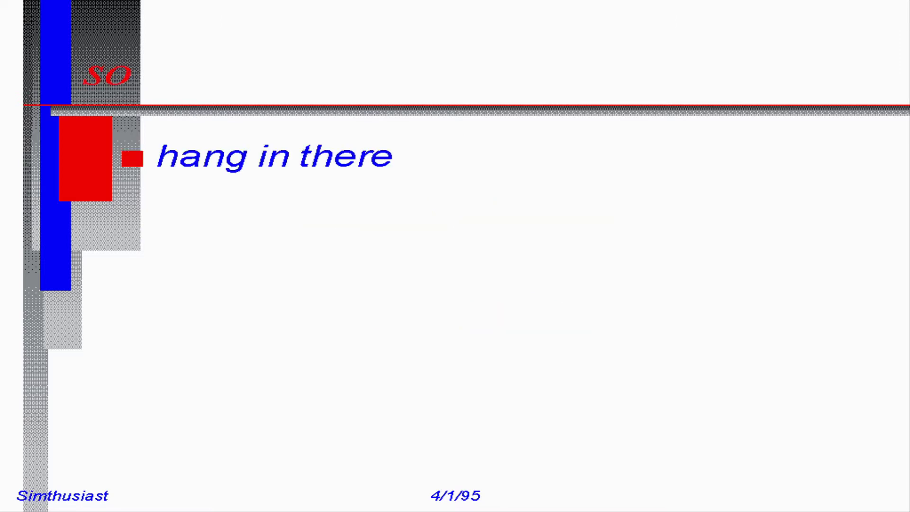
key("Page_Down")
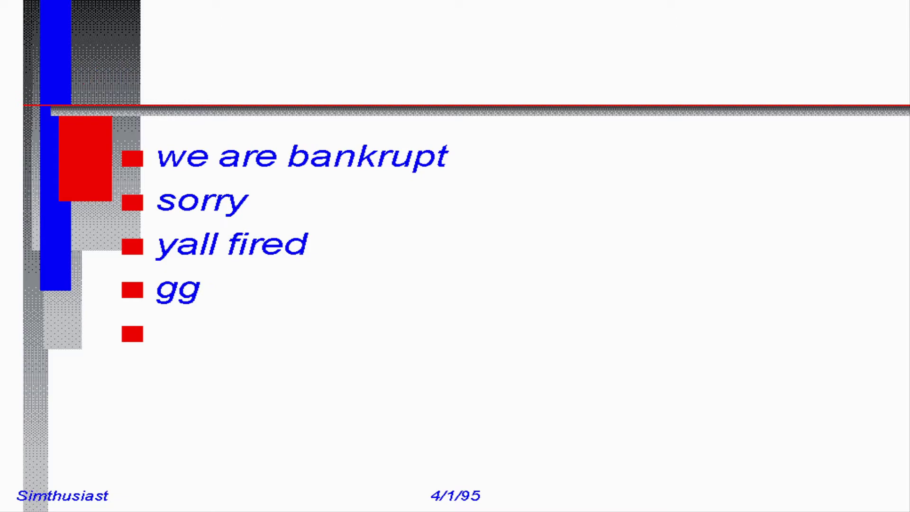
key("Escape")
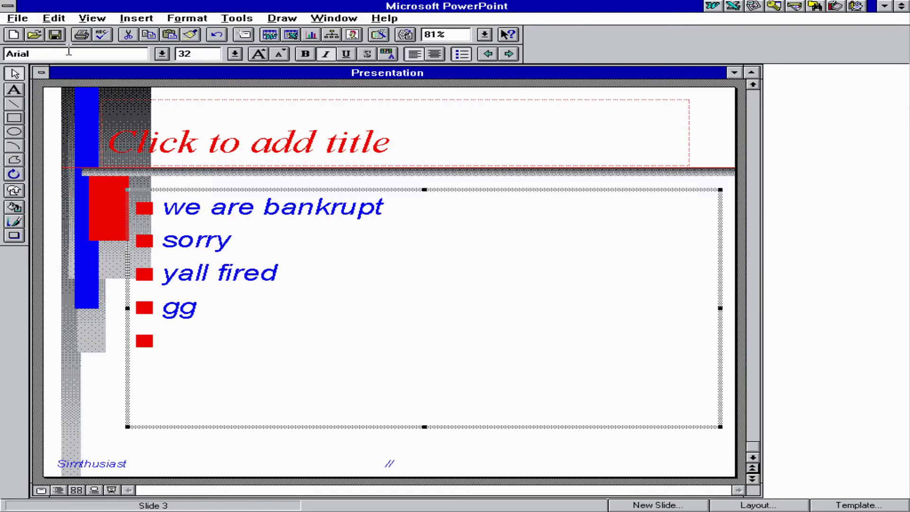
Step: Save the presentation as results.ppt in c:\msoffice\powerpnt, accepting the default summary information
left_click(55, 34)
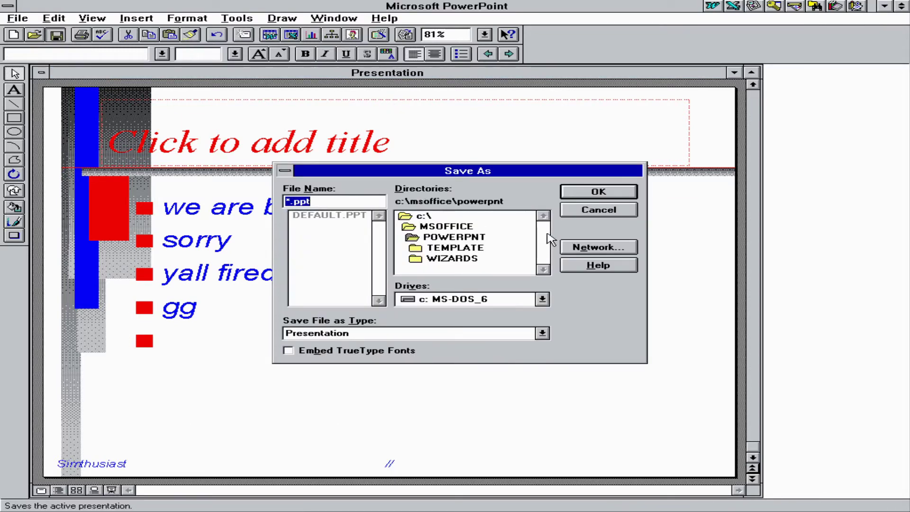
left_click(434, 219)
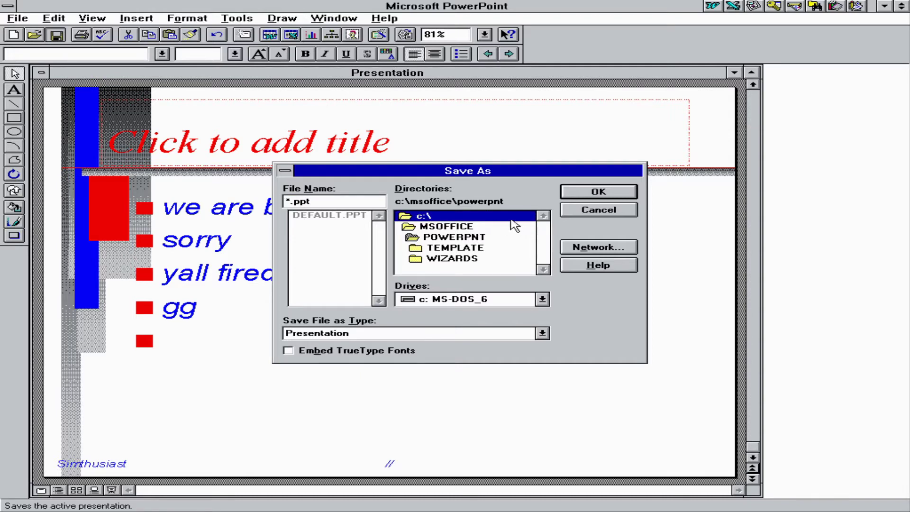
left_click(291, 202)
type("results")
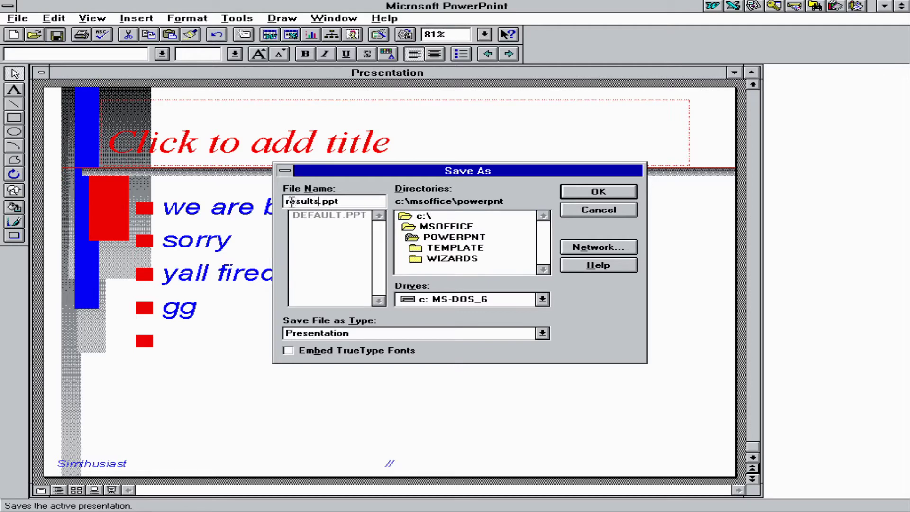
key("Return")
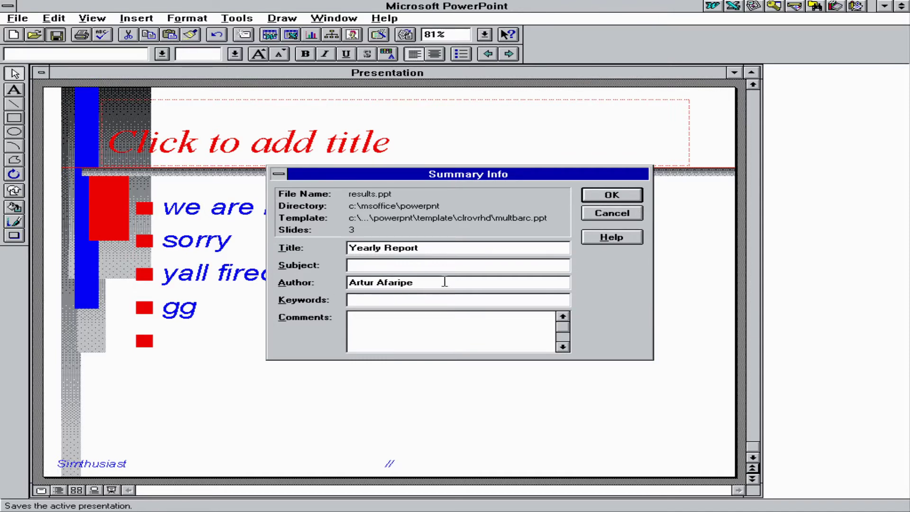
left_click(636, 195)
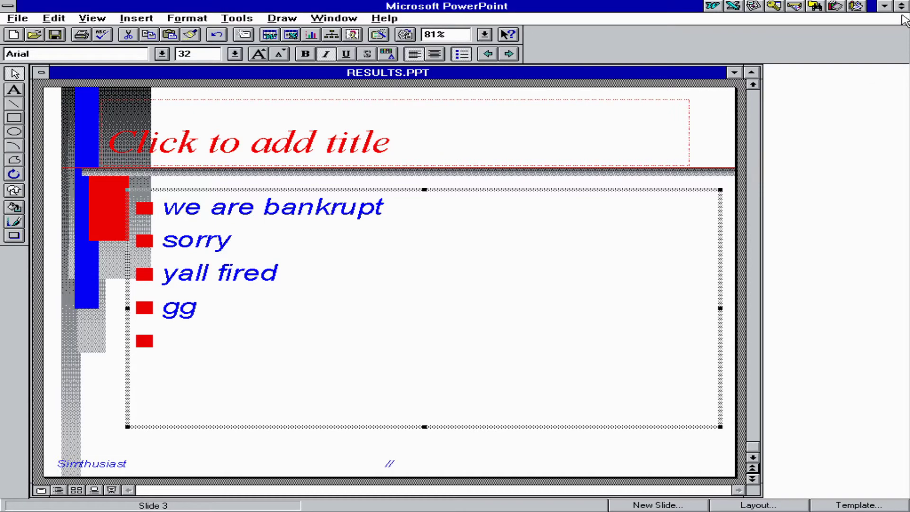
Step: Exit PowerPoint, start Microsoft Access and close its welcome Cue Cards
double_click(8, 5)
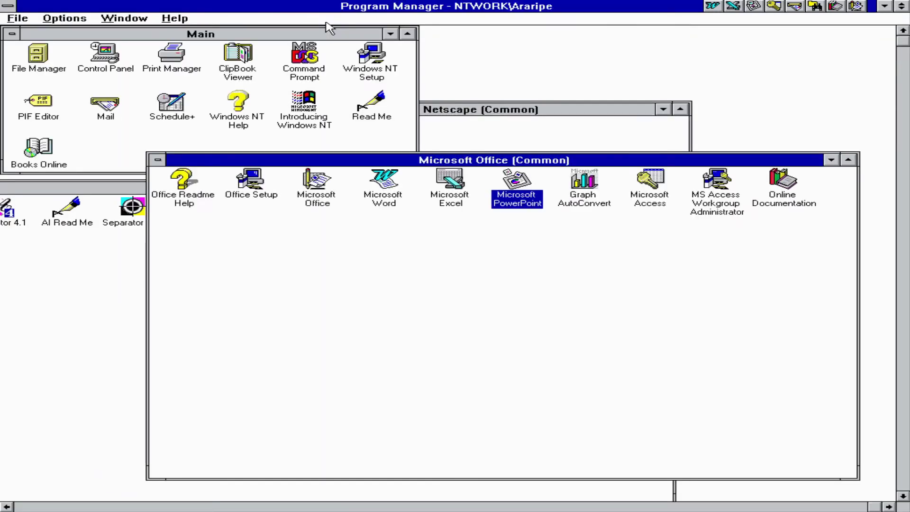
double_click(644, 198)
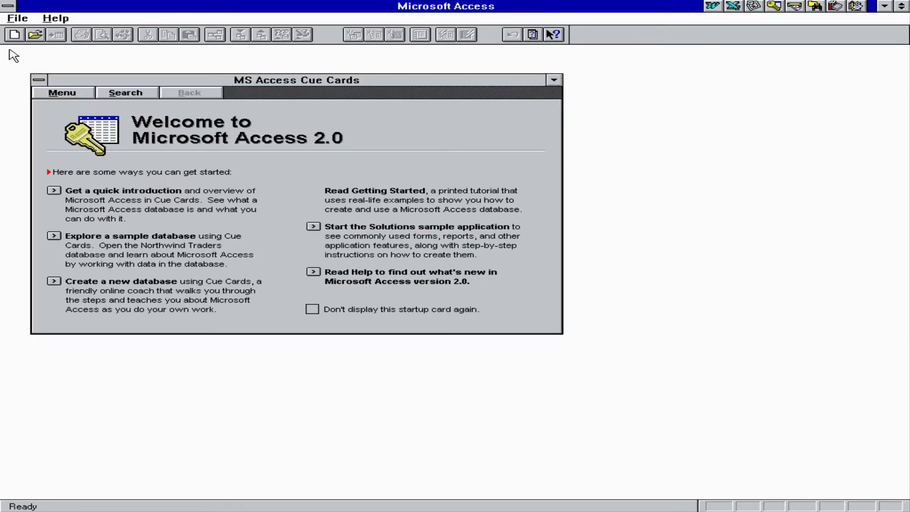
double_click(38, 81)
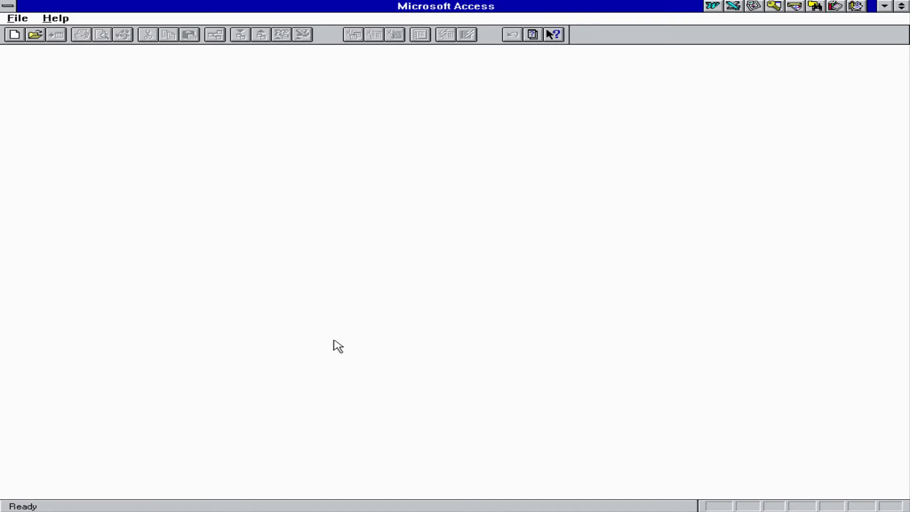
Step: Create a database named db1.mdb in c:\msoffice\access and start a blank new table in it without the wizard
left_click(17, 18)
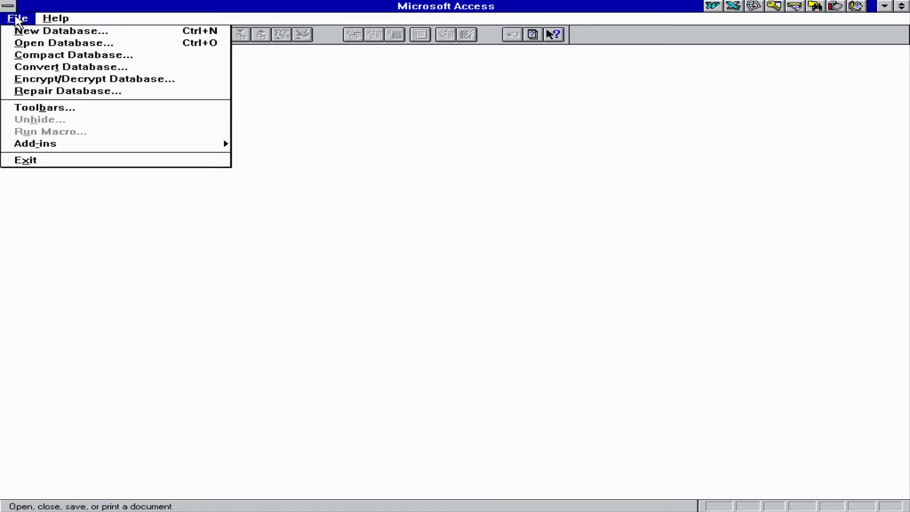
left_click(27, 28)
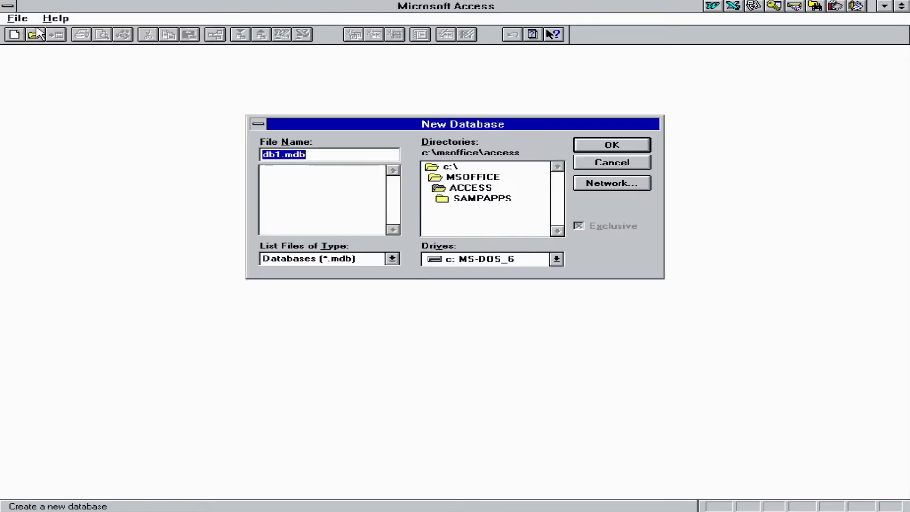
left_click(633, 144)
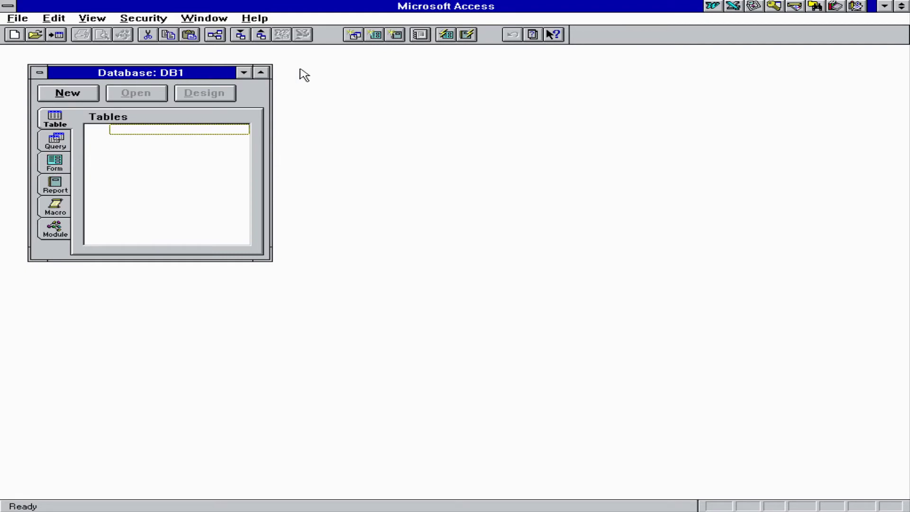
left_click(266, 72)
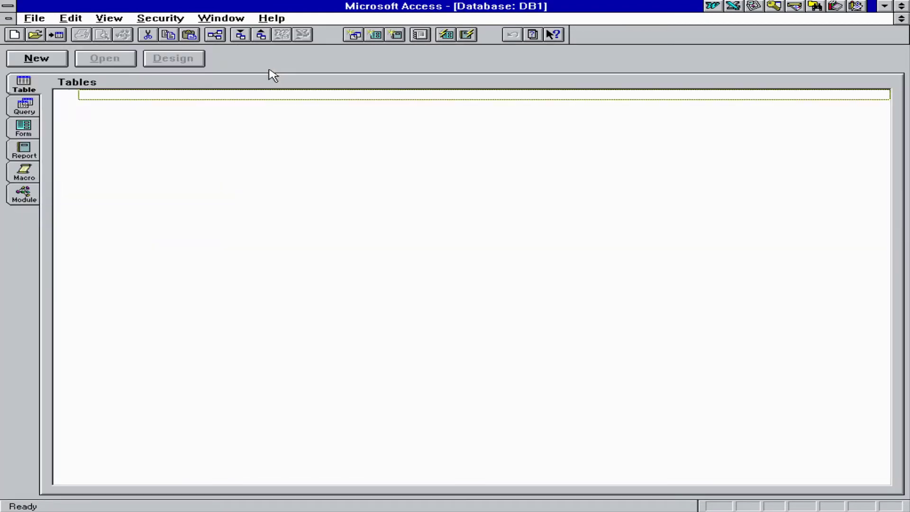
left_click(24, 59)
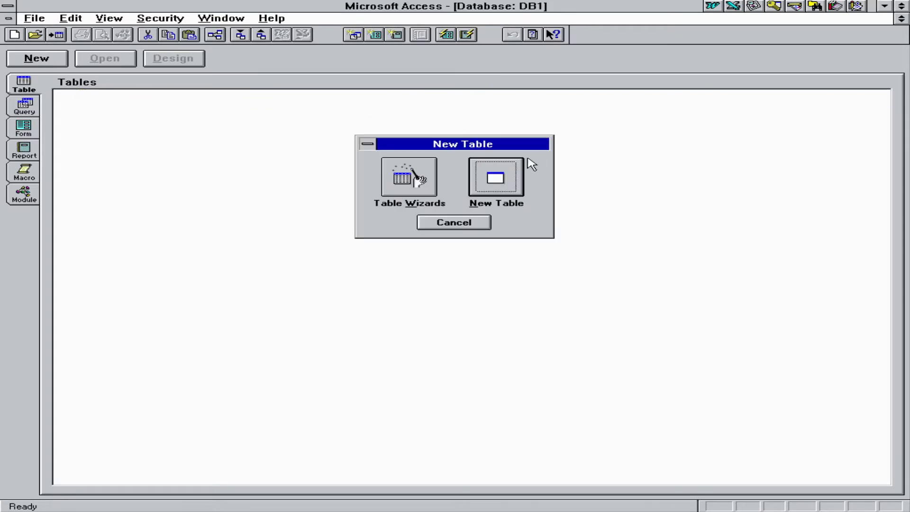
left_click(503, 185)
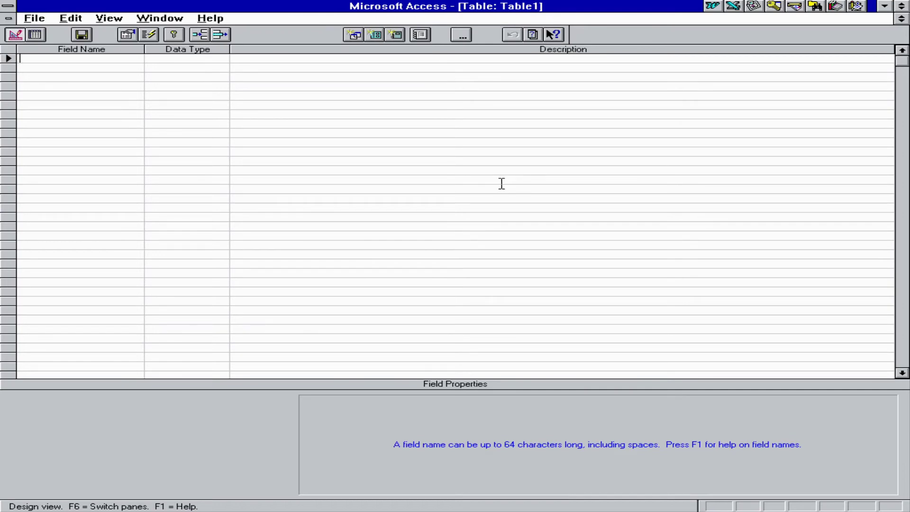
Step: Exit Access and close the Microsoft Office program group window
left_click(8, 6)
left_click(21, 81)
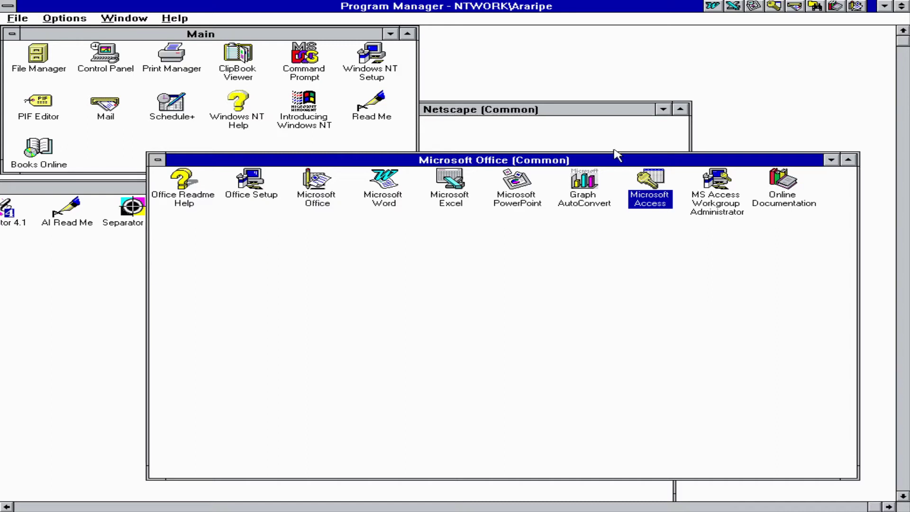
left_click(158, 160)
left_click(185, 236)
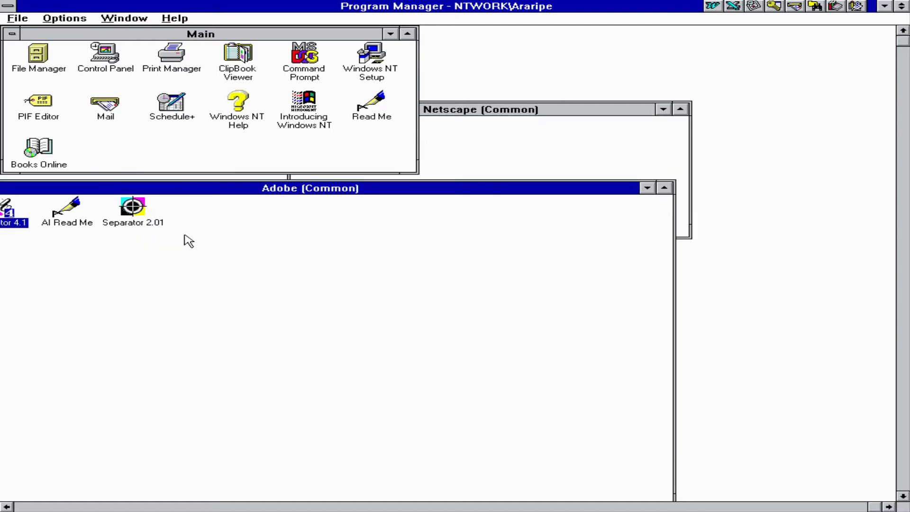
Step: Open Adobe Illustrator from the Adobe group and enter "HELLO WELCOME TO THIS VIDEO", one word per line, in a large text area
left_click_drag(234, 184, 528, 181)
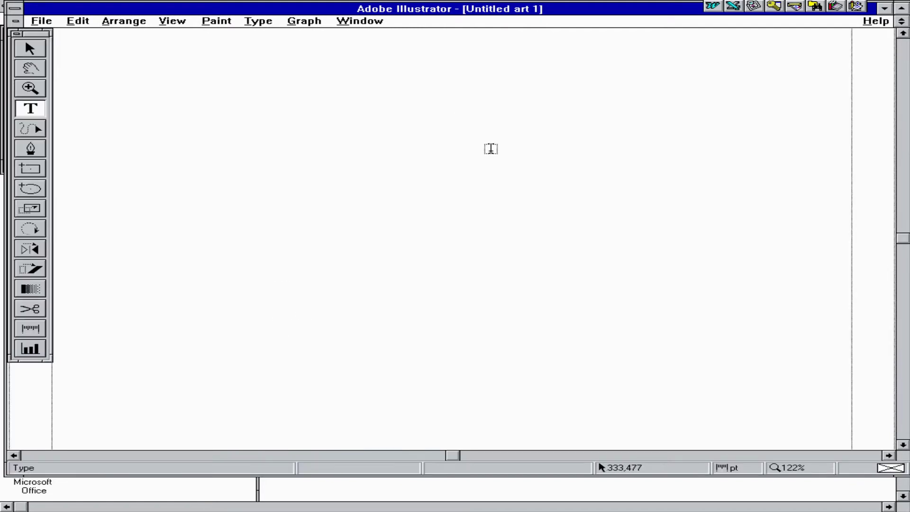
mouse_move(178, 89)
left_mouse_down()
mouse_move(400, 306)
mouse_move(782, 402)
left_mouse_up()
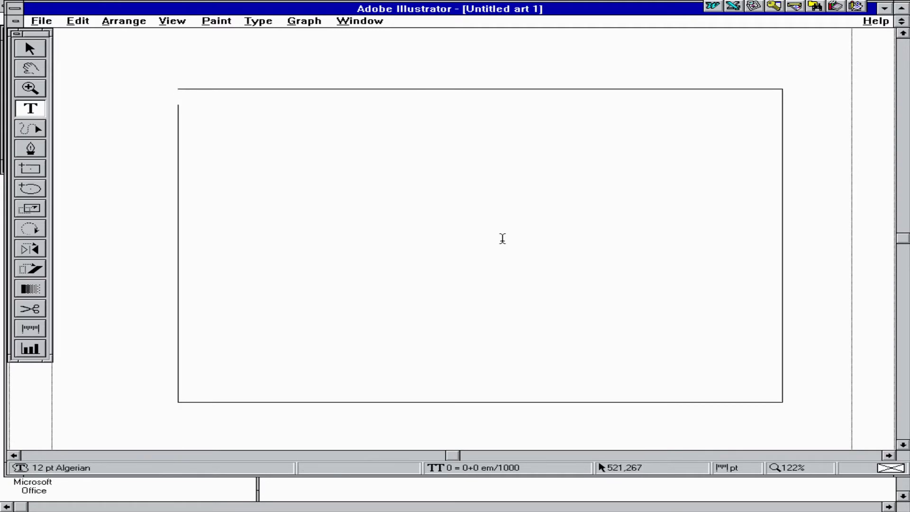
type("HELL")
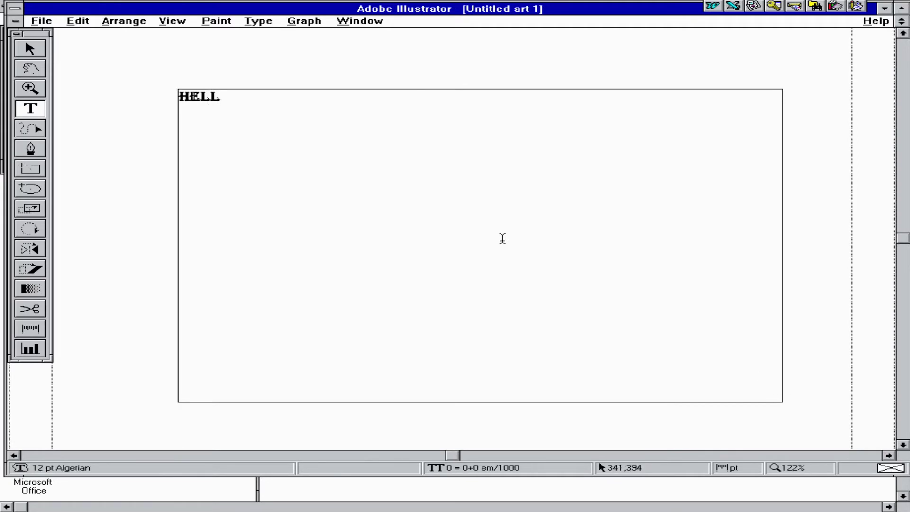
type("O WELCOME")
key("Return")
type("TO THIS")
key("Return")
type("VIDEO")
key("Return")
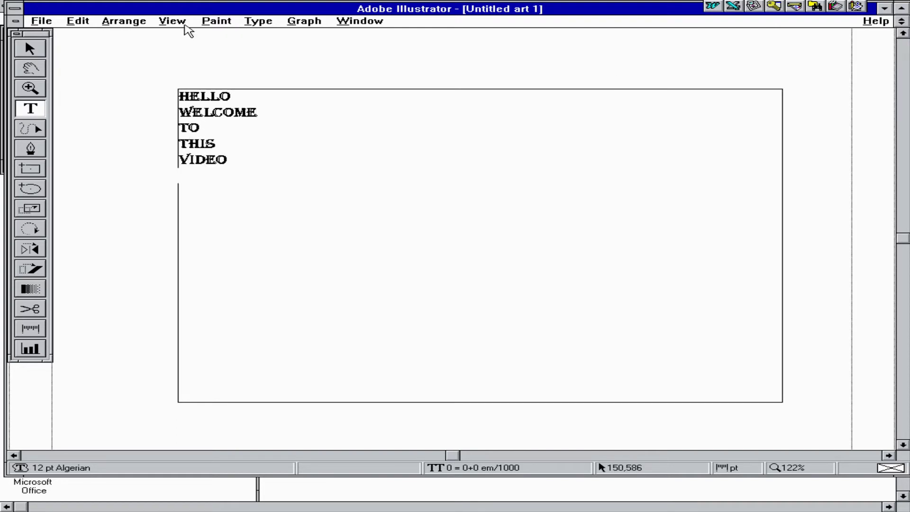
Step: Change the font of the five-line greeting text to Colonna MT
left_click(176, 22)
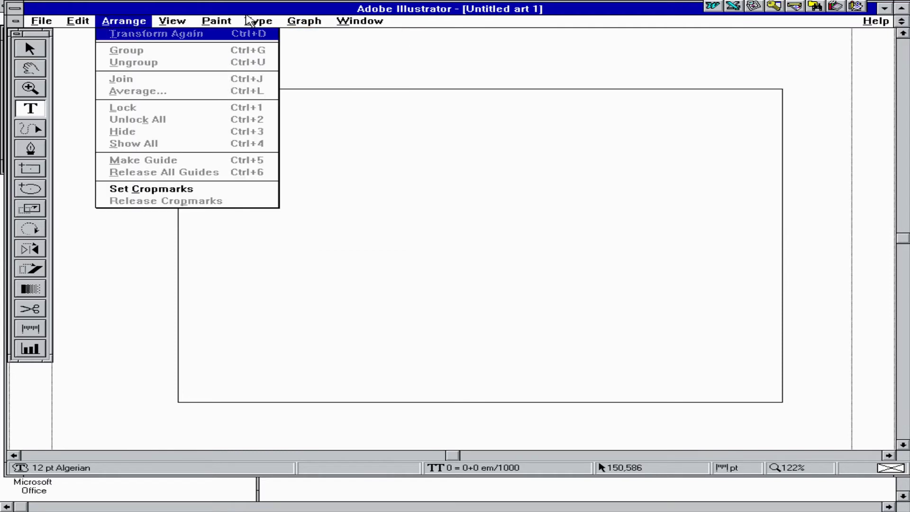
mouse_move(274, 23)
left_click(285, 46)
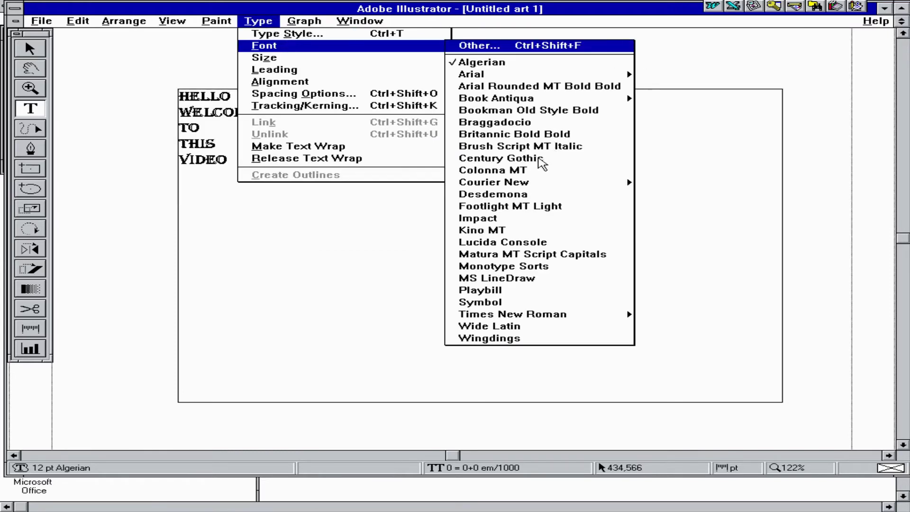
left_click(532, 170)
left_click_drag(377, 175, 6, 85)
left_click(277, 24)
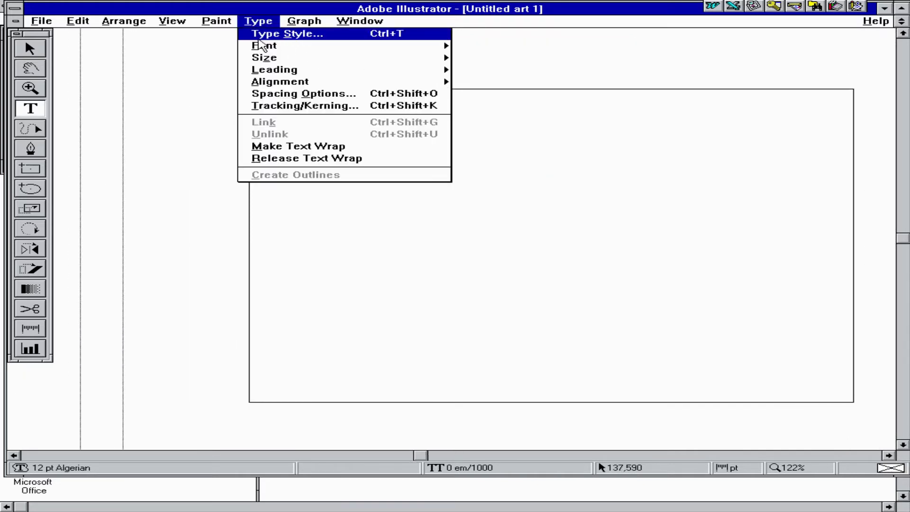
left_click(266, 46)
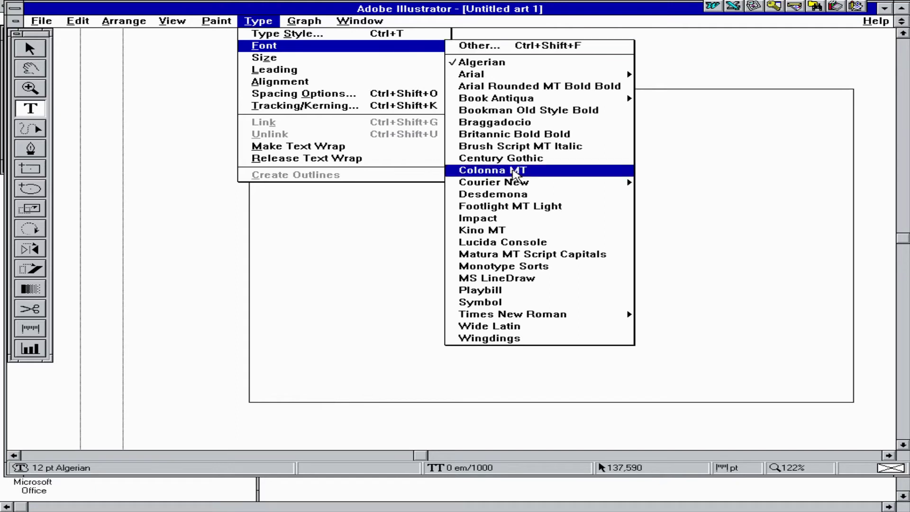
left_click(474, 169)
left_click(512, 166)
Step: Select all five lines of the greeting text and set their font to Lucida Console
left_click_drag(348, 156, 153, 35)
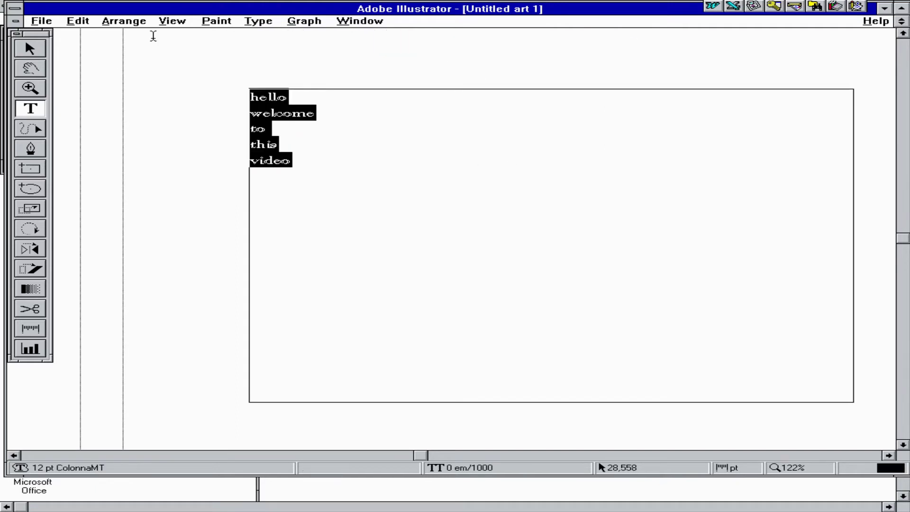
left_click(257, 20)
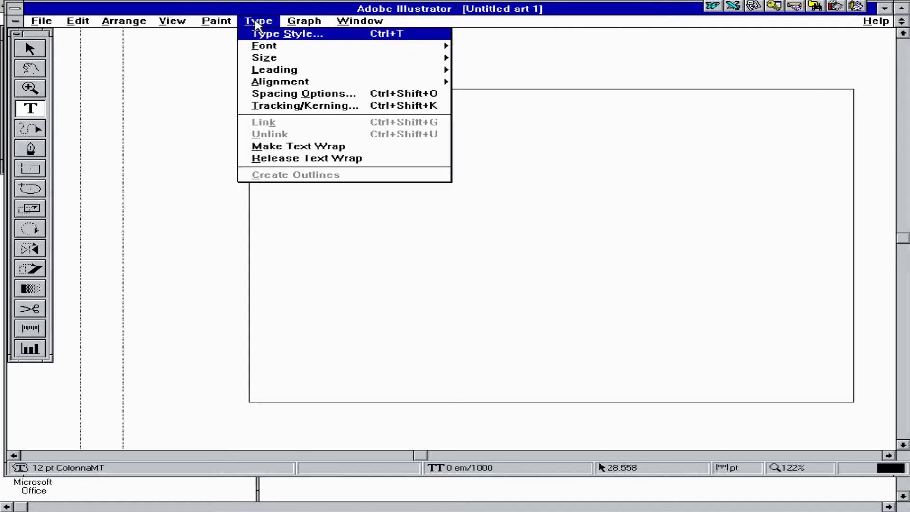
left_click(315, 47)
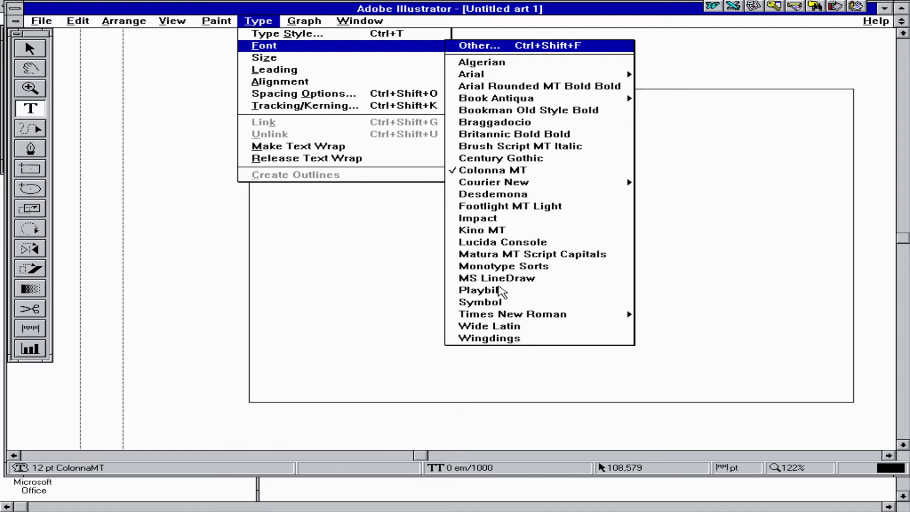
left_click(517, 243)
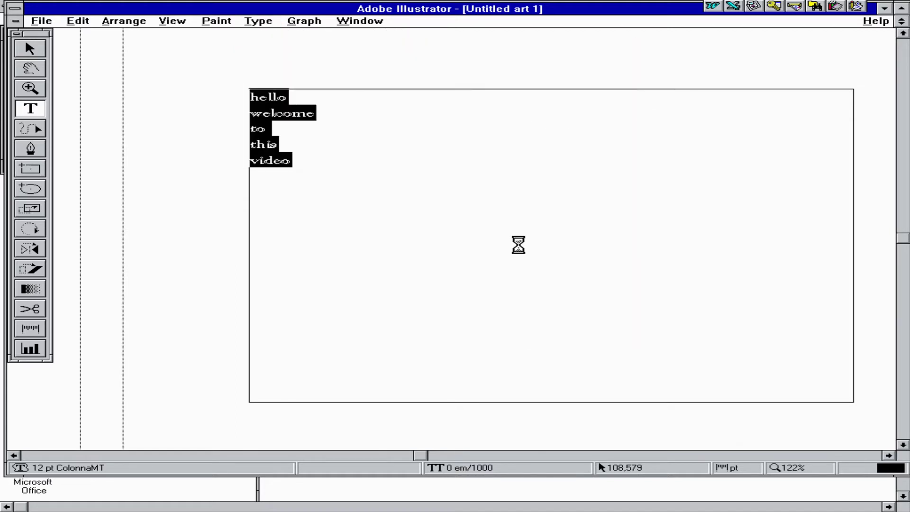
left_click(517, 243)
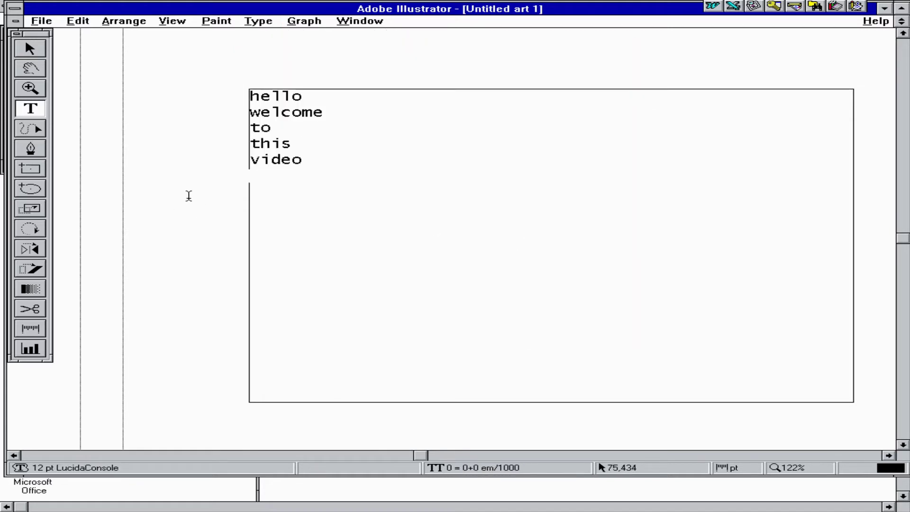
Step: Draw two similar-sized, near-circular ovals side by side inside the text area with the Oval tool
left_click(30, 189)
left_click_drag(634, 286, 654, 177)
left_click_drag(430, 177, 515, 306)
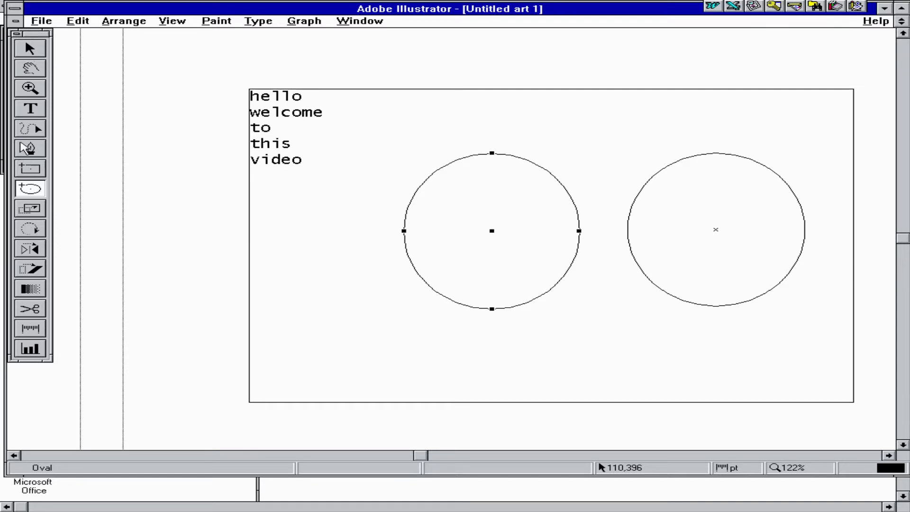
Step: Review the fill and stroke settings in the selected oval's Paint Style dialog and close it
left_click(80, 21)
mouse_move(215, 21)
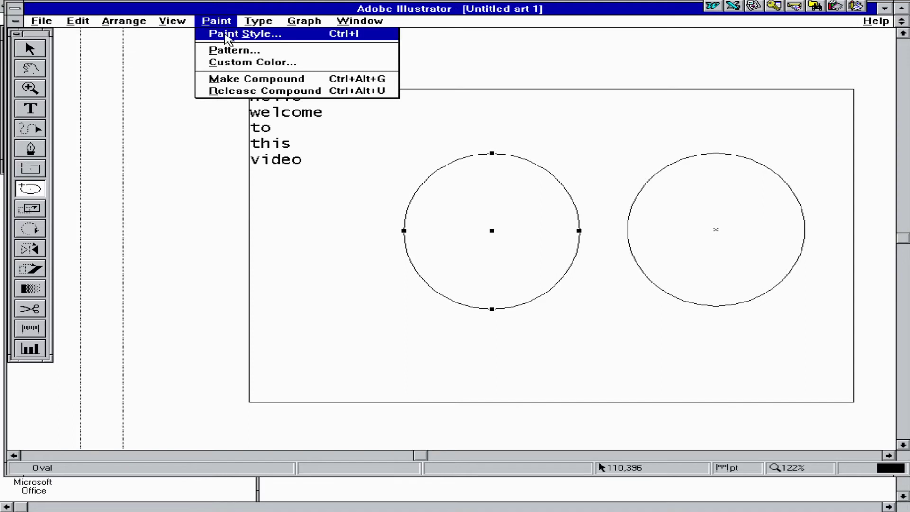
left_click(238, 33)
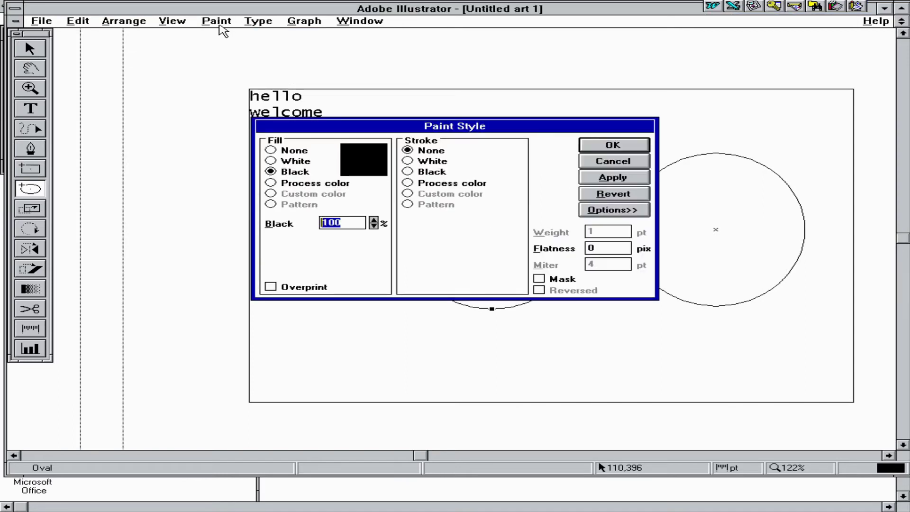
key("Return")
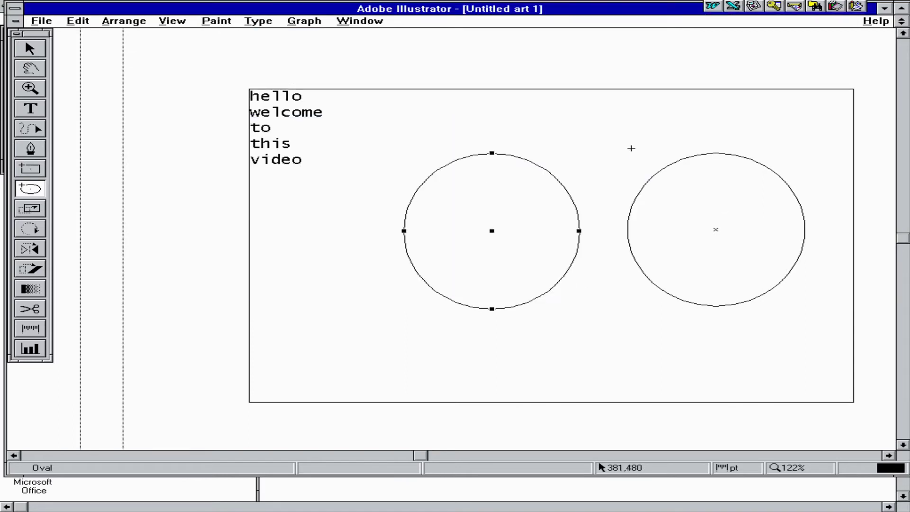
Step: Draw a freehand curved path with the Pen tool beside the ovals, extending past the text area's edge
left_click(31, 149)
left_click_drag(290, 349, 2, 291)
left_click(323, 294)
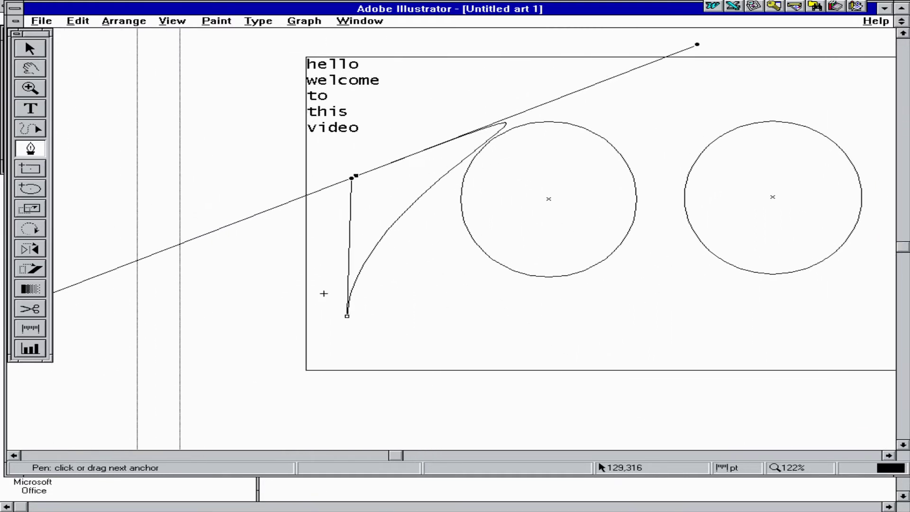
left_click_drag(326, 294, 353, 317)
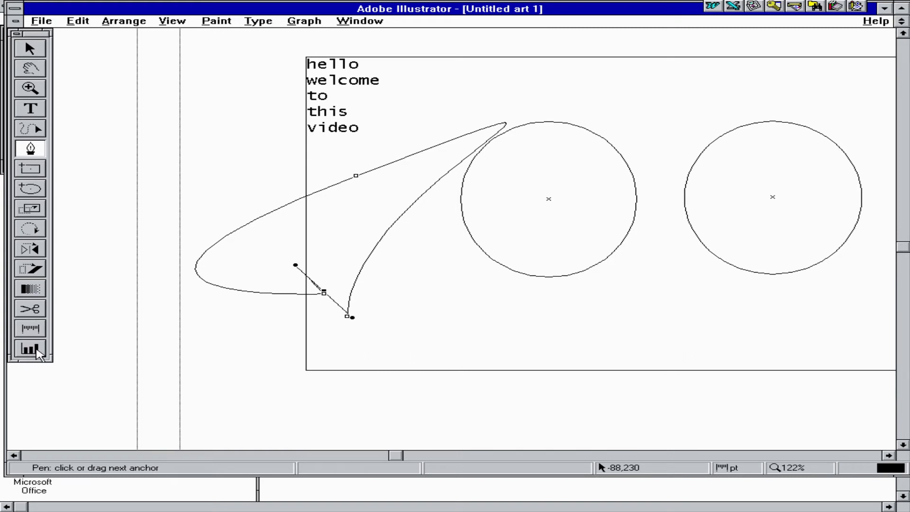
left_click(901, 8)
left_click(362, 23)
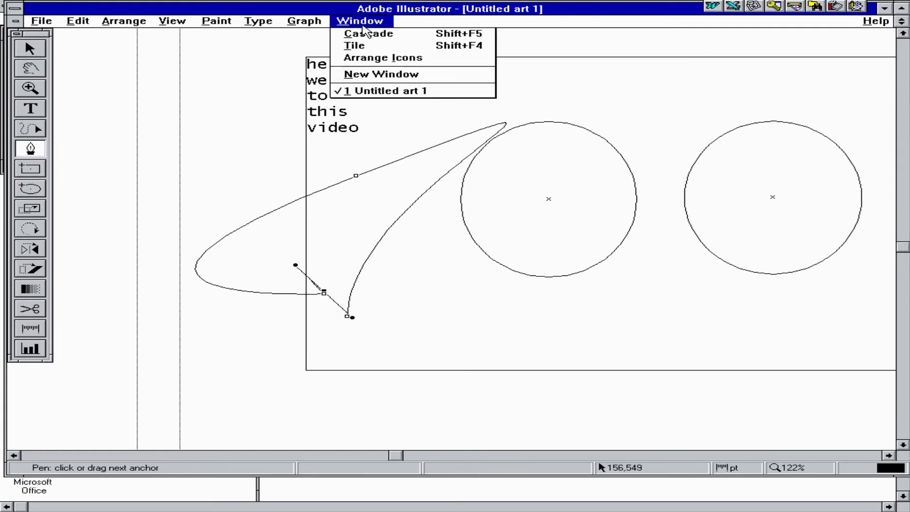
left_click(294, 22)
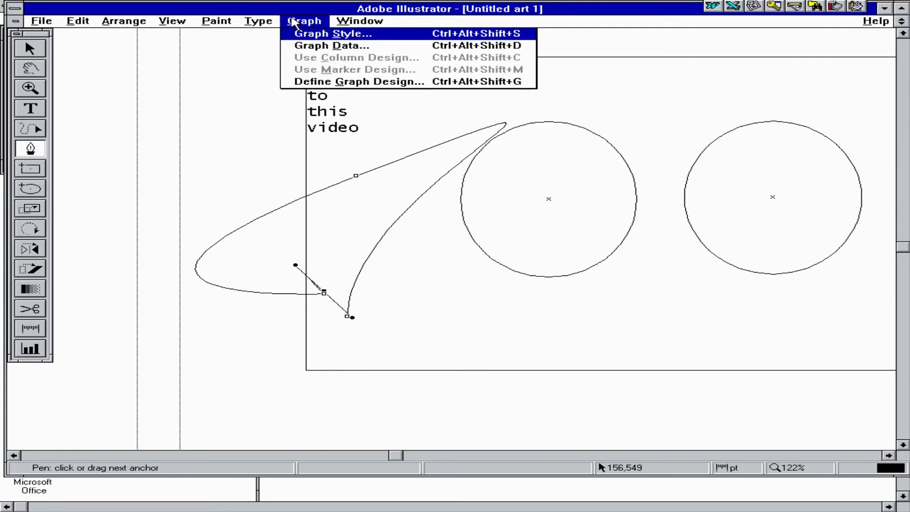
left_click(268, 21)
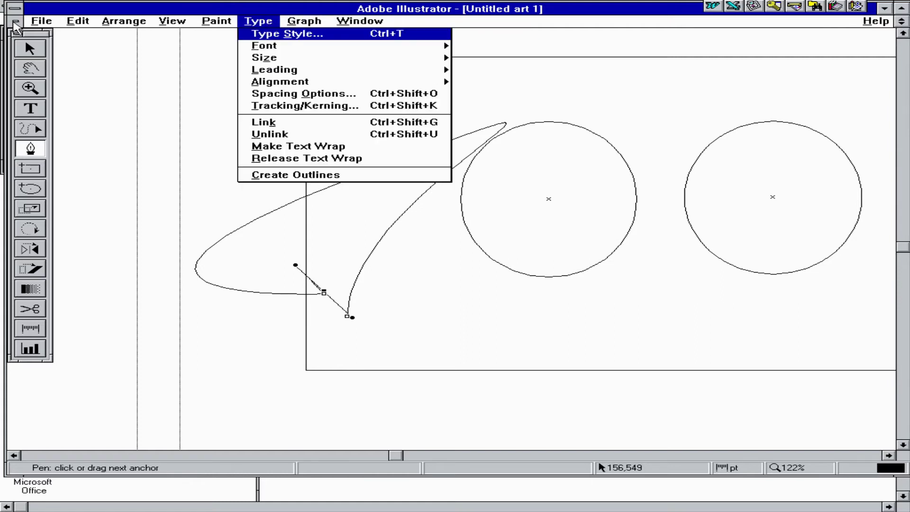
left_click(52, 21)
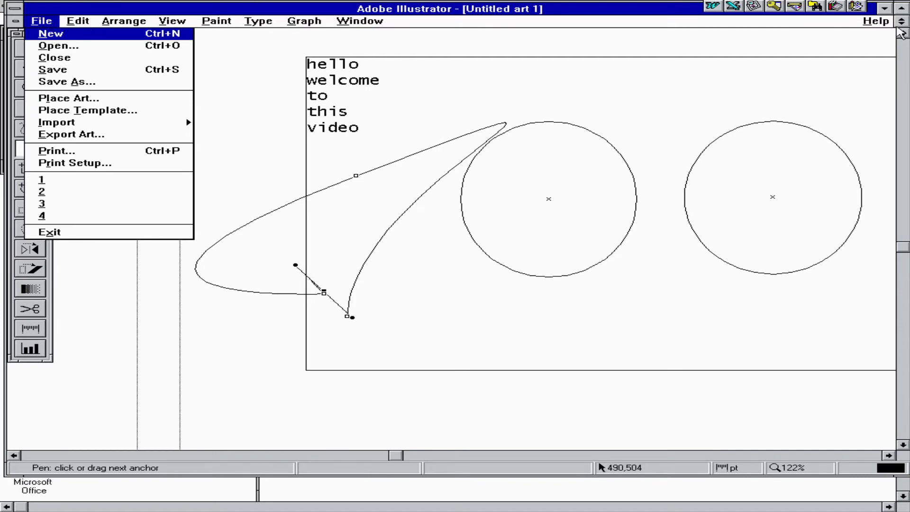
Step: Open the Illustrator Help glossary and look through its list of terms from A to Z
left_click(871, 21)
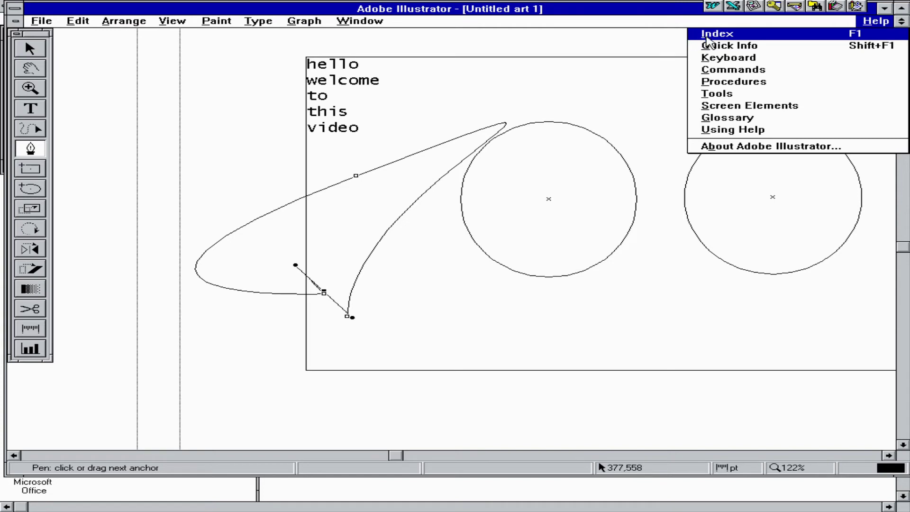
left_click(730, 121)
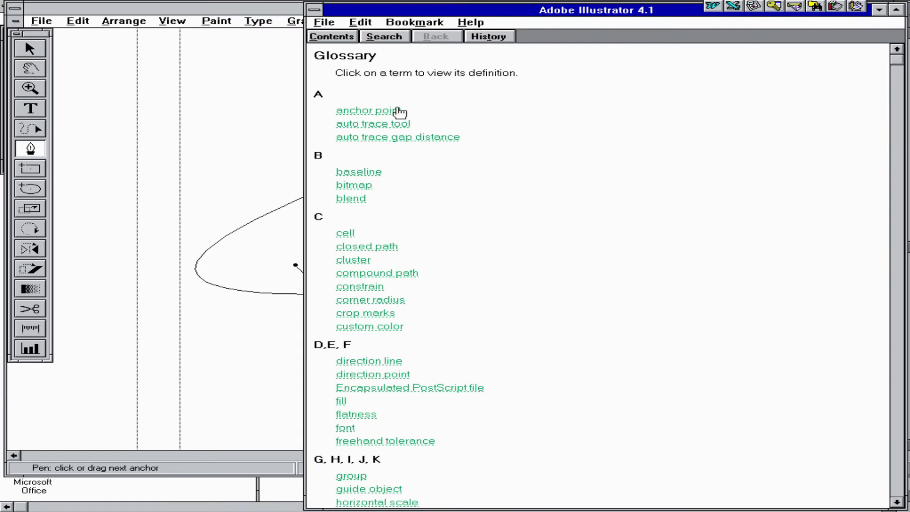
left_click_drag(903, 70, 867, 474)
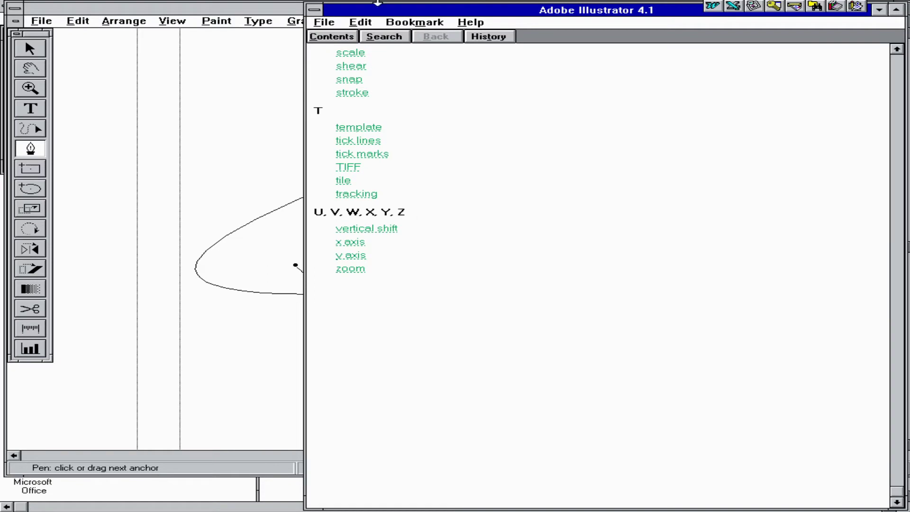
Step: Go to the Help index, open the Procedures topic and look through its list of step-by-step instructions
left_click(329, 38)
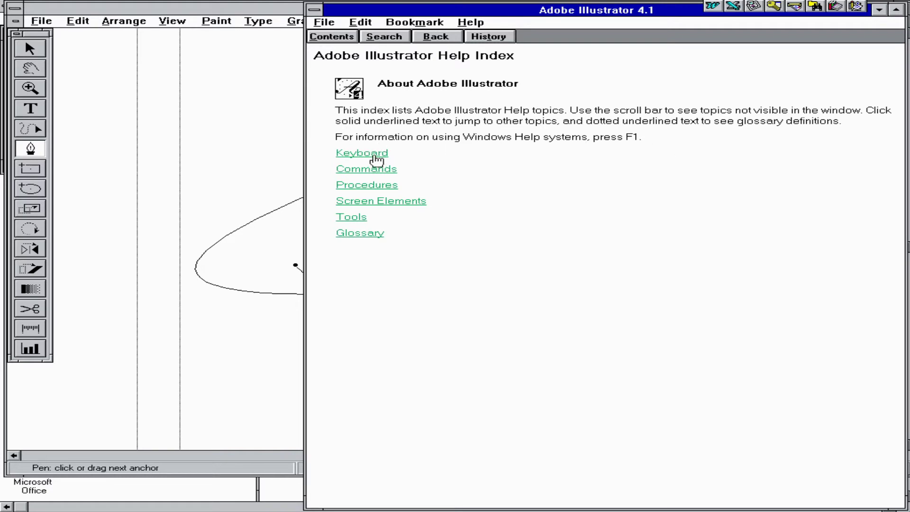
left_click(363, 185)
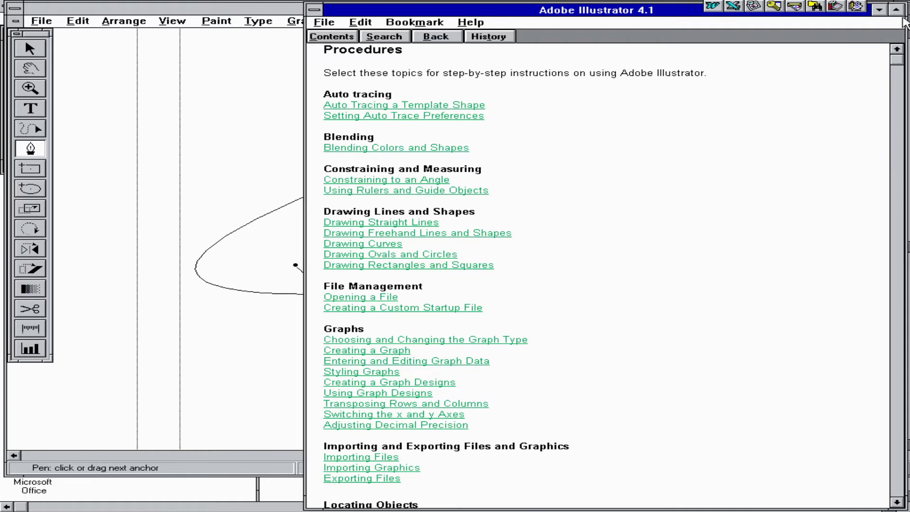
left_click(897, 502)
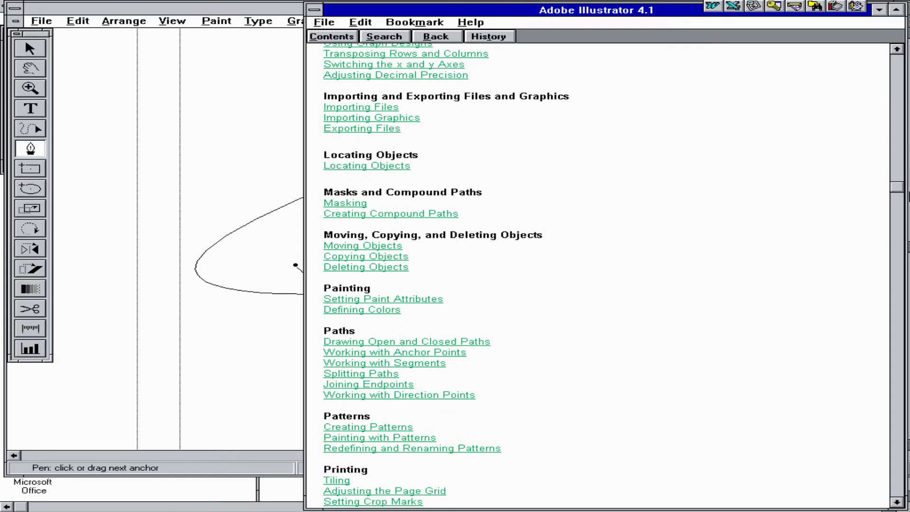
left_click_drag(898, 187, 890, 330)
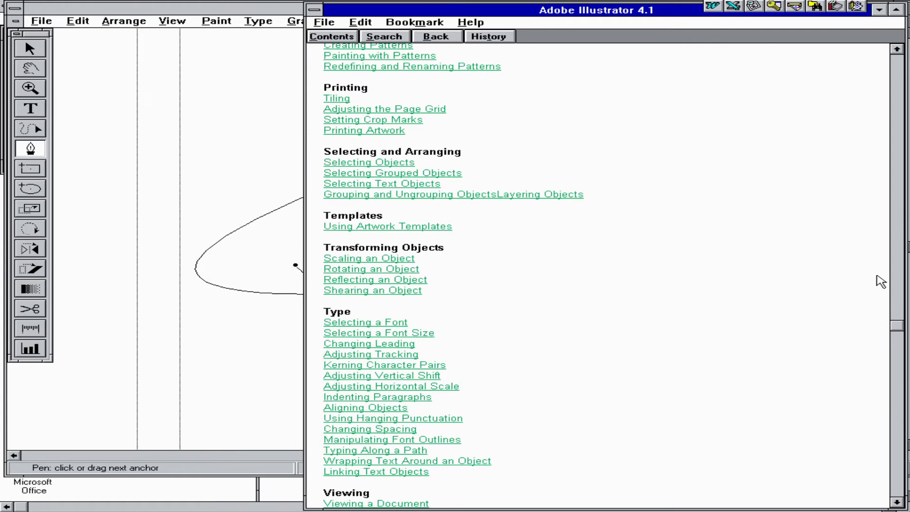
left_click_drag(896, 328, 894, 92)
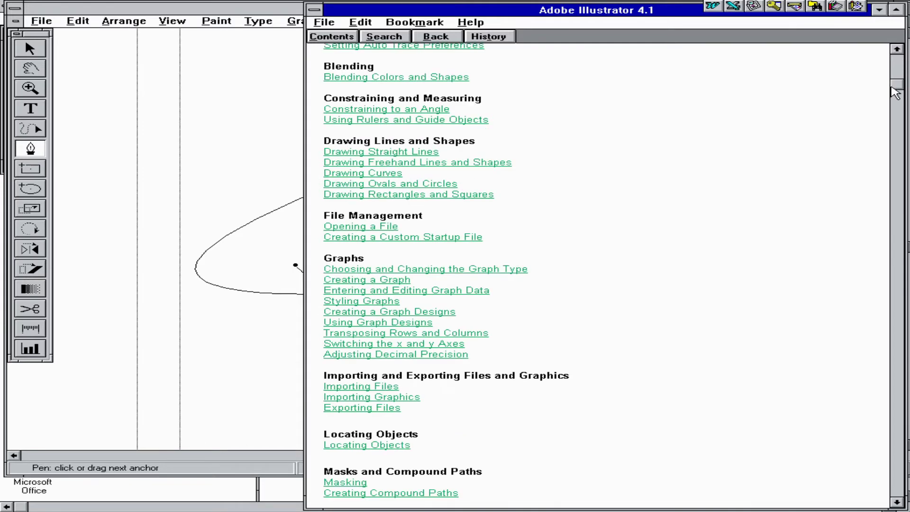
Step: Close the Help window and exit Illustrator without saving the untitled artwork
left_click(316, 9)
left_click(316, 11)
left_click(316, 11)
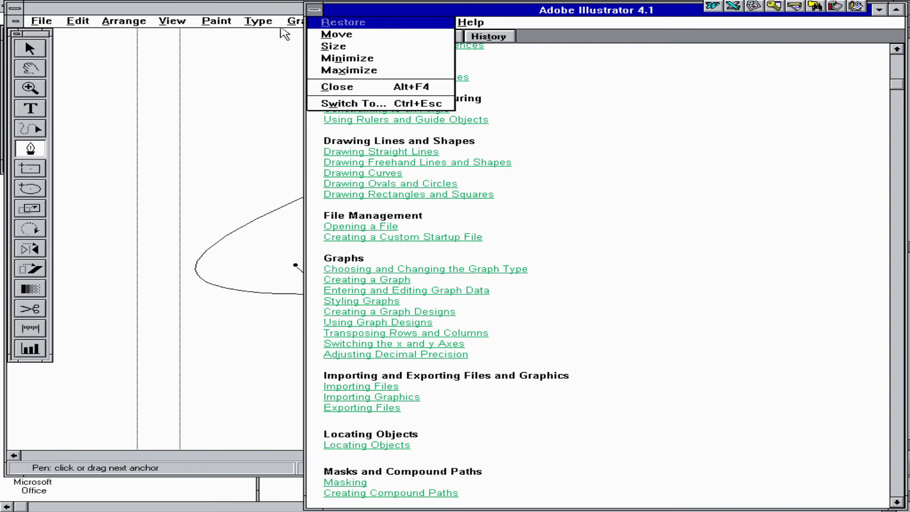
double_click(316, 9)
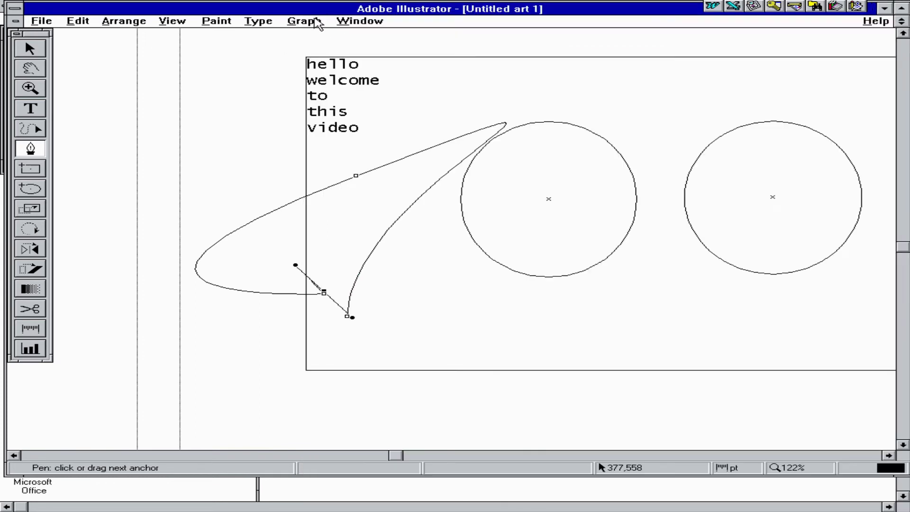
double_click(14, 11)
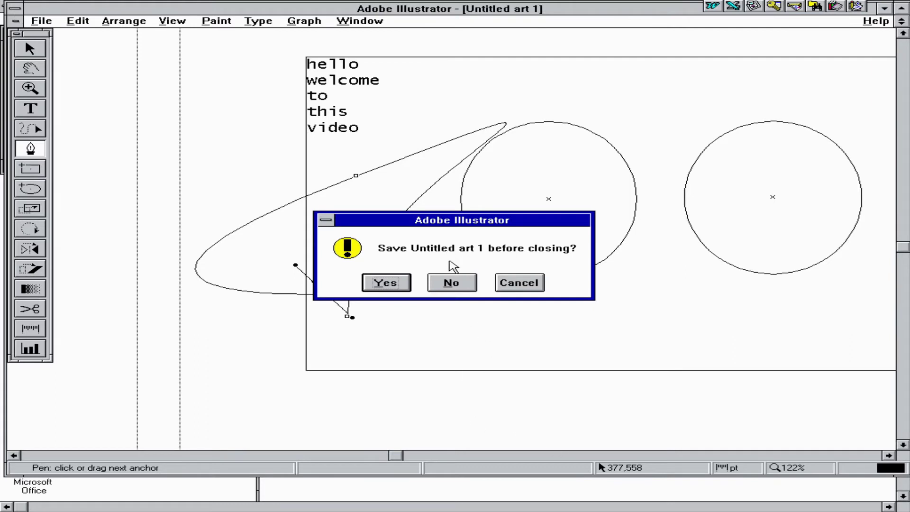
left_click(453, 283)
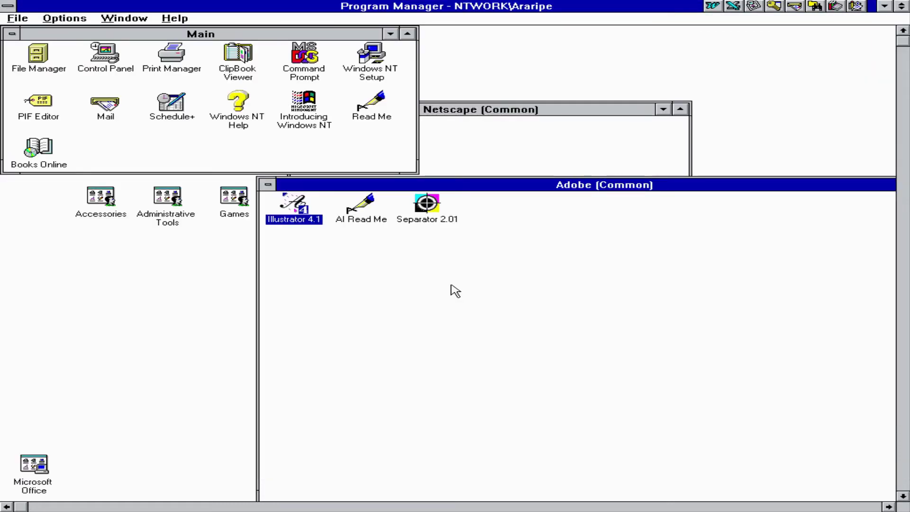
Step: Start Netscape from its program group, maximize the browser window and read the welcome page
left_click(466, 109)
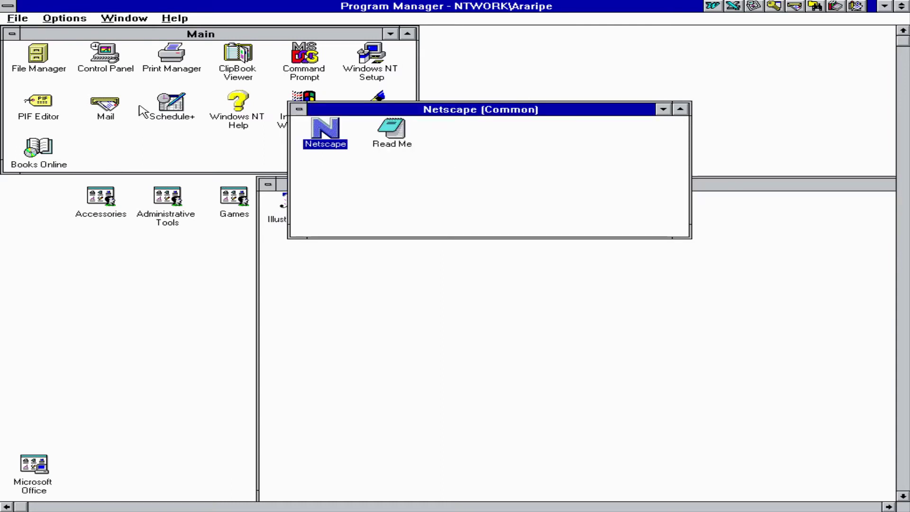
double_click(316, 136)
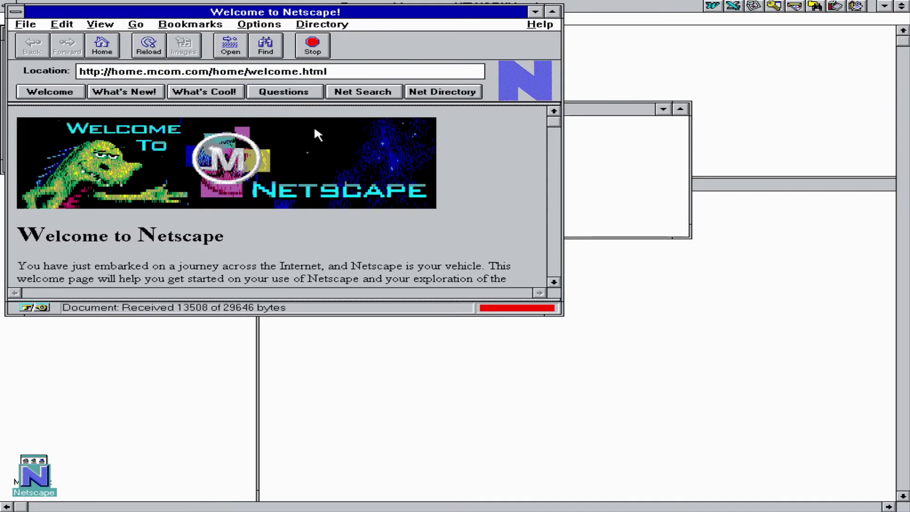
left_click(552, 11)
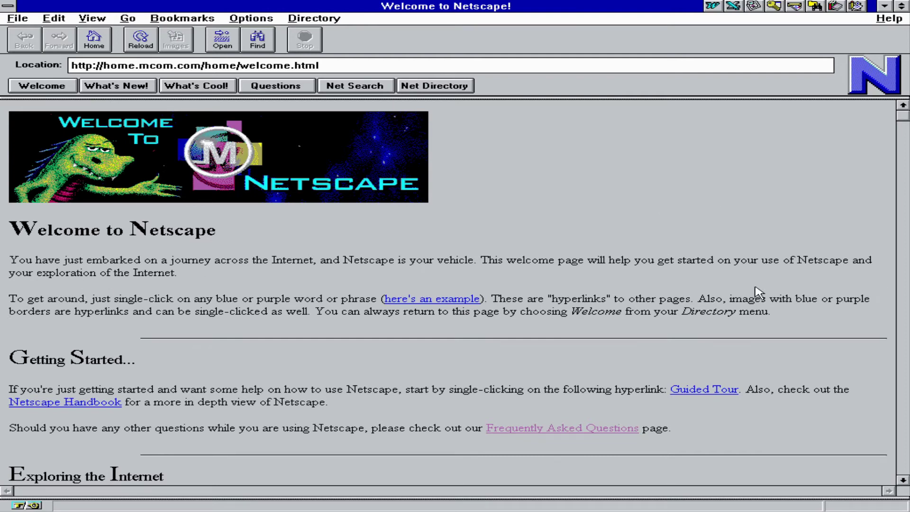
left_click(904, 481)
left_click(903, 480)
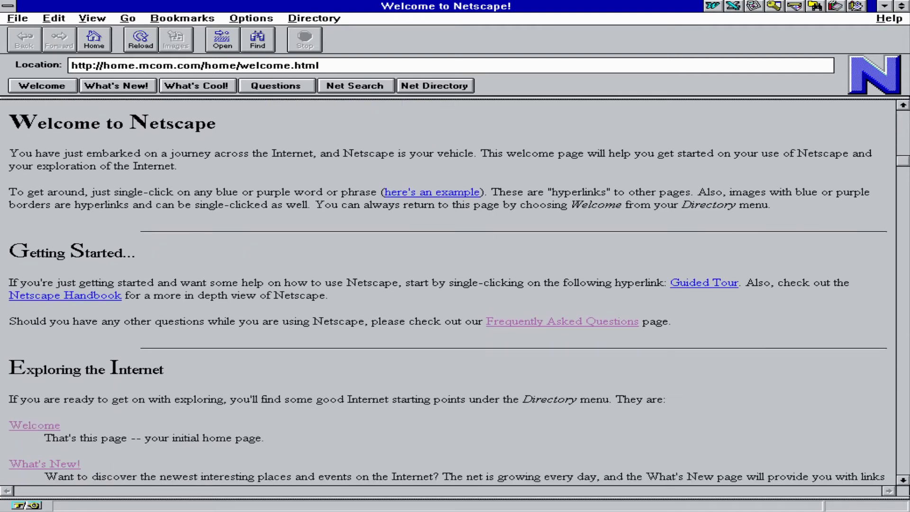
Step: Look through the welcome page, open its Internet Directory link, review the directory listings and return to the welcome page
left_click_drag(903, 481, 903, 481)
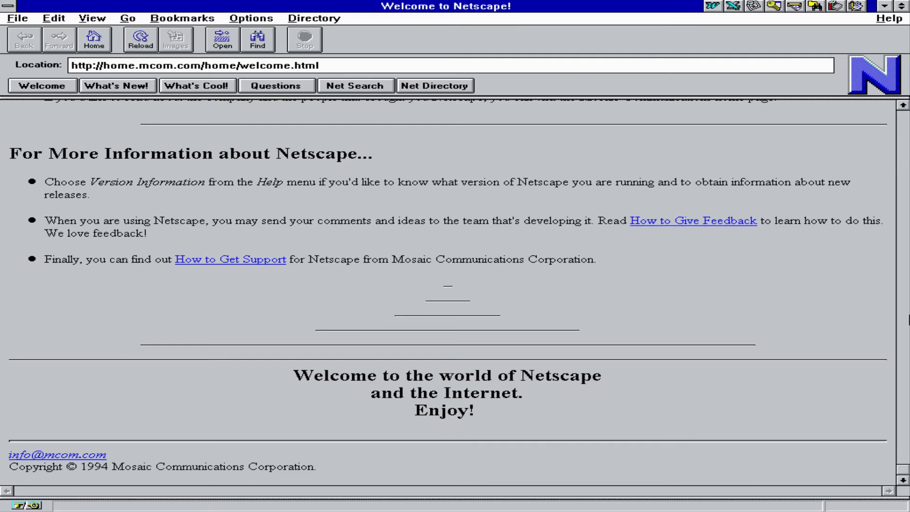
left_click_drag(904, 105, 904, 108)
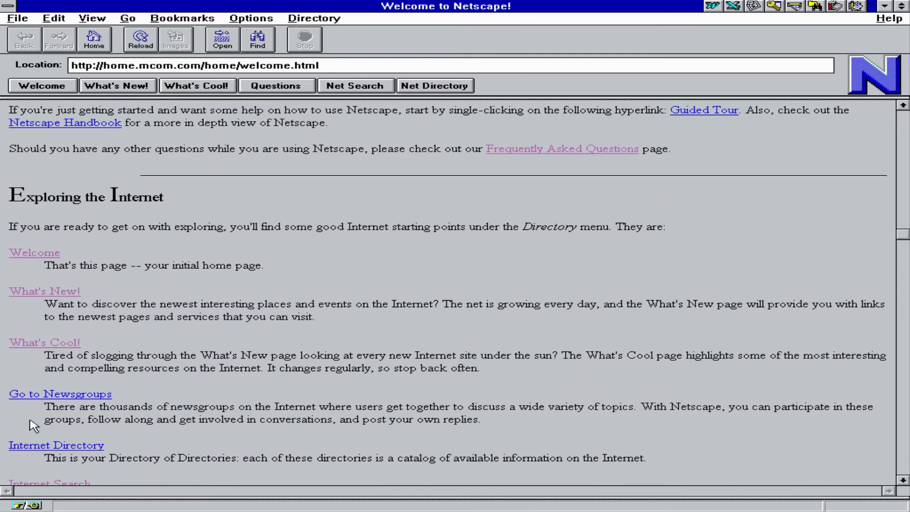
left_click(53, 445)
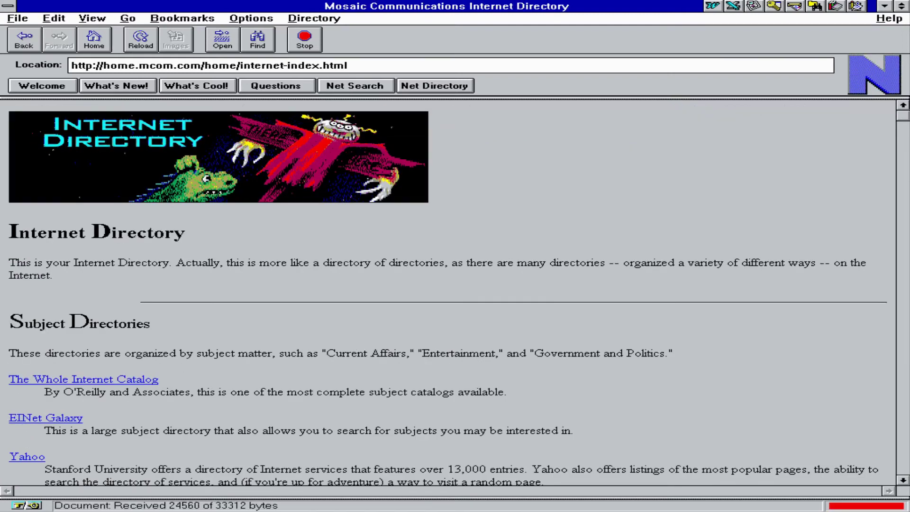
left_click_drag(900, 482, 901, 482)
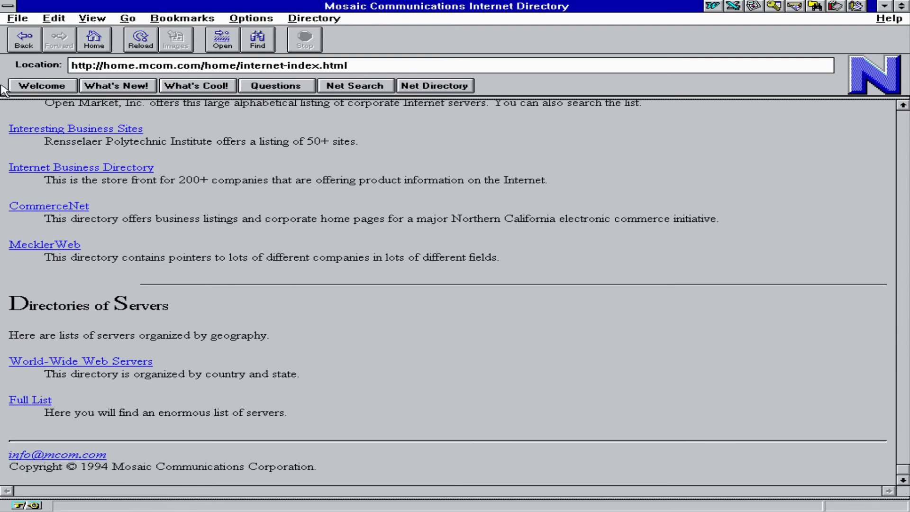
left_click(17, 18)
key("Escape")
left_click(19, 42)
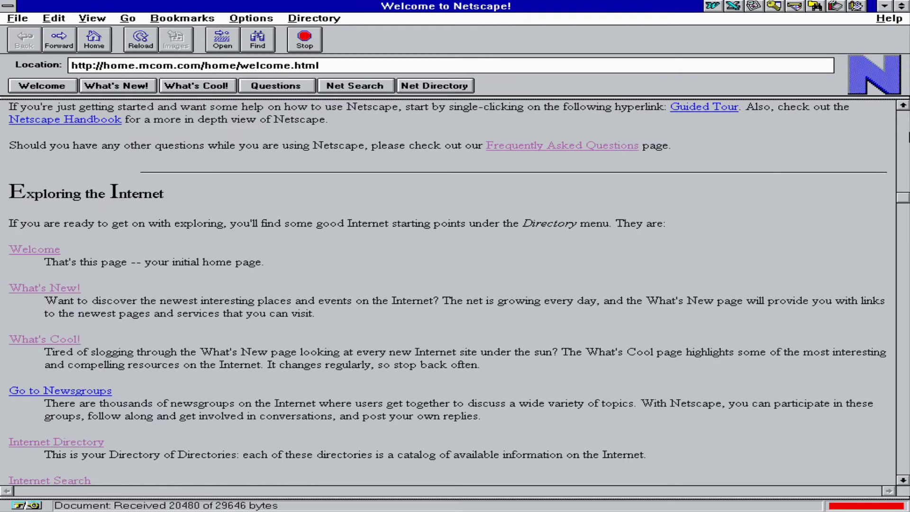
Step: Read through the welcome page, open its Internet White Pages link, view the listed services and go back
left_click(906, 117)
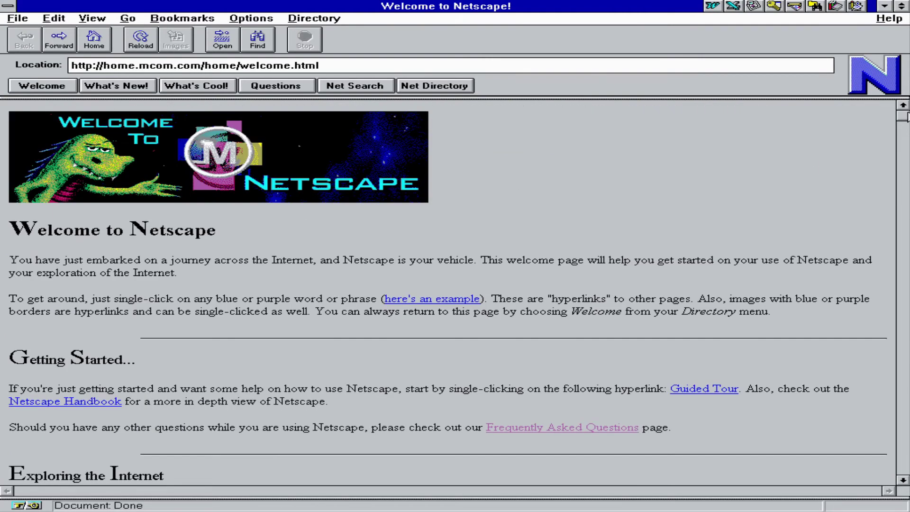
left_click_drag(906, 125, 867, 296)
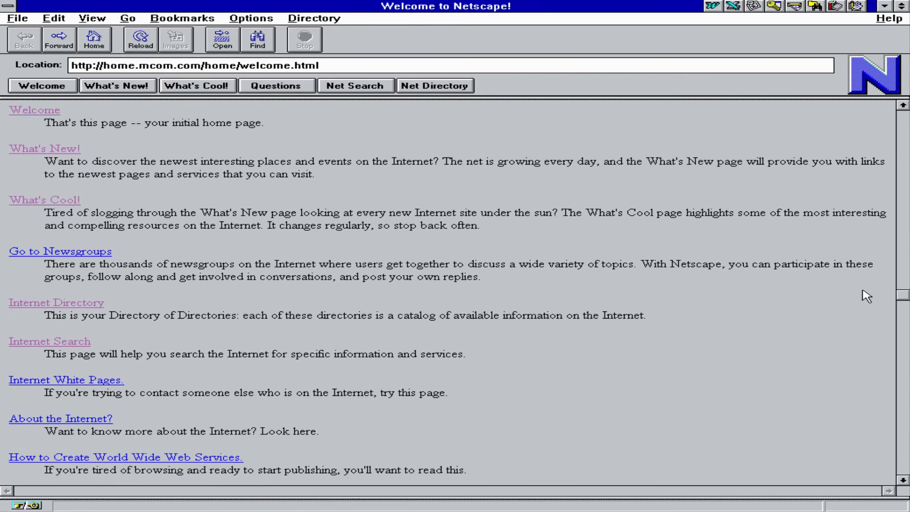
scroll(867, 296, "down", 5)
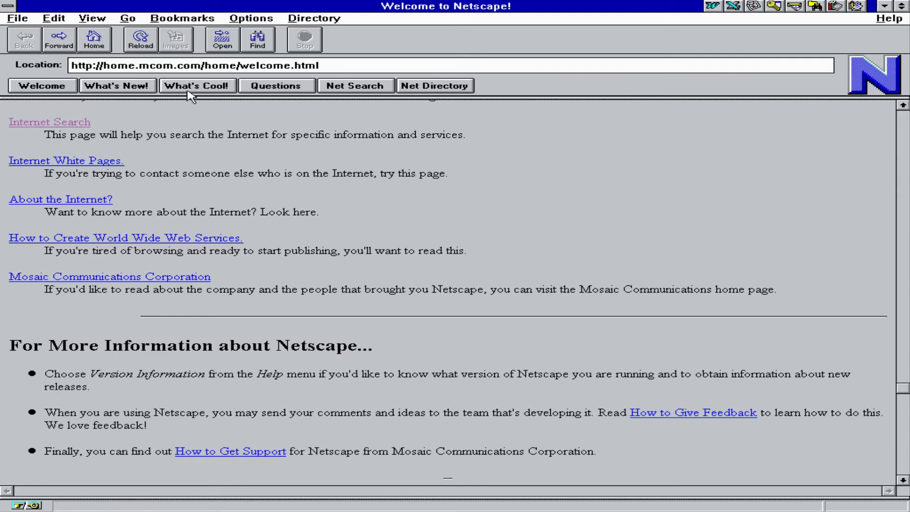
left_click(45, 153)
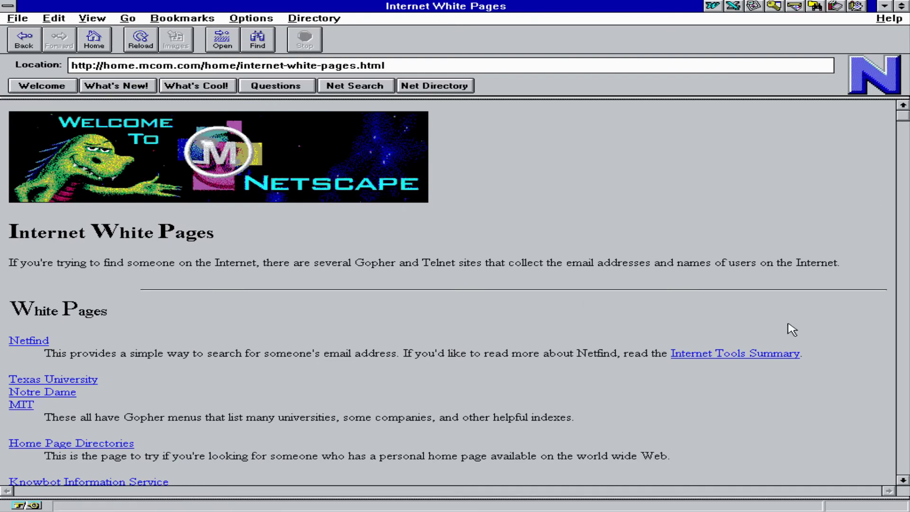
left_click(902, 480)
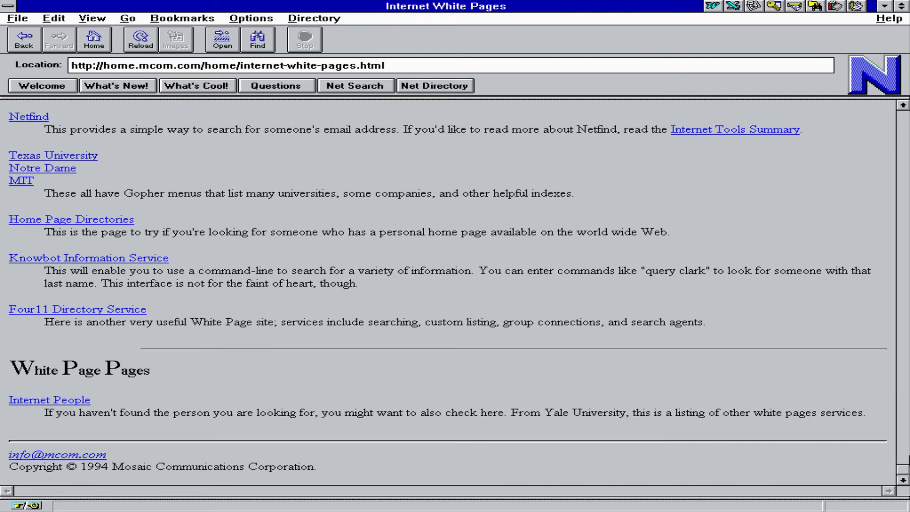
left_click(19, 48)
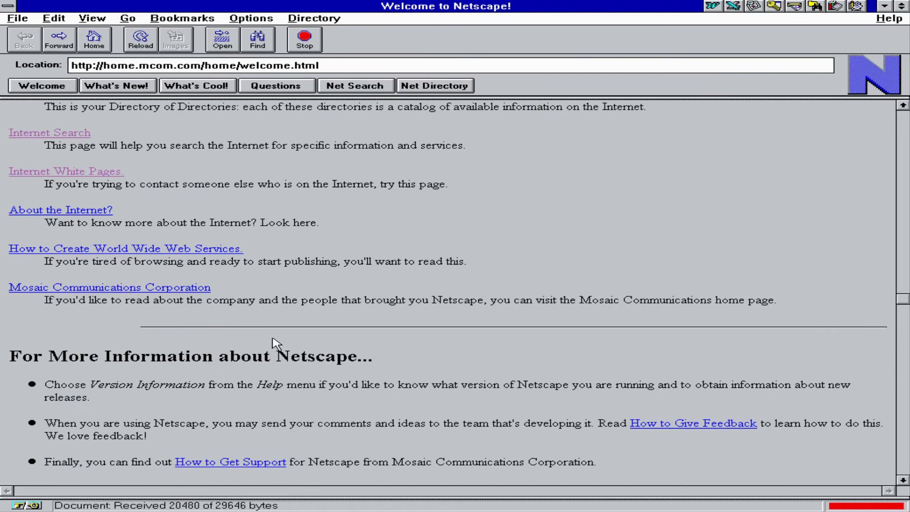
Step: Follow the "here's an example" hyperlink in the welcome page's introduction, then return to the welcome page
scroll(902, 107, "up", 6)
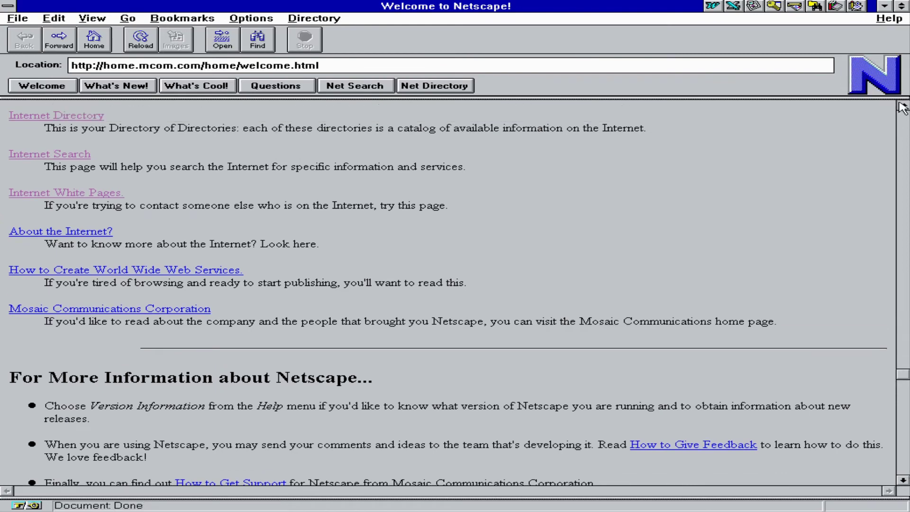
scroll(902, 107, "up", 10)
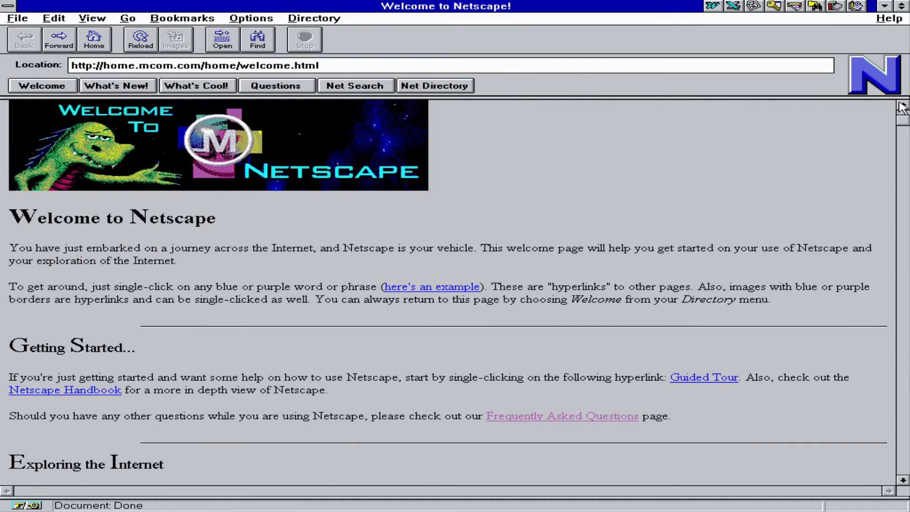
scroll(902, 107, "up", 1)
left_click(427, 296)
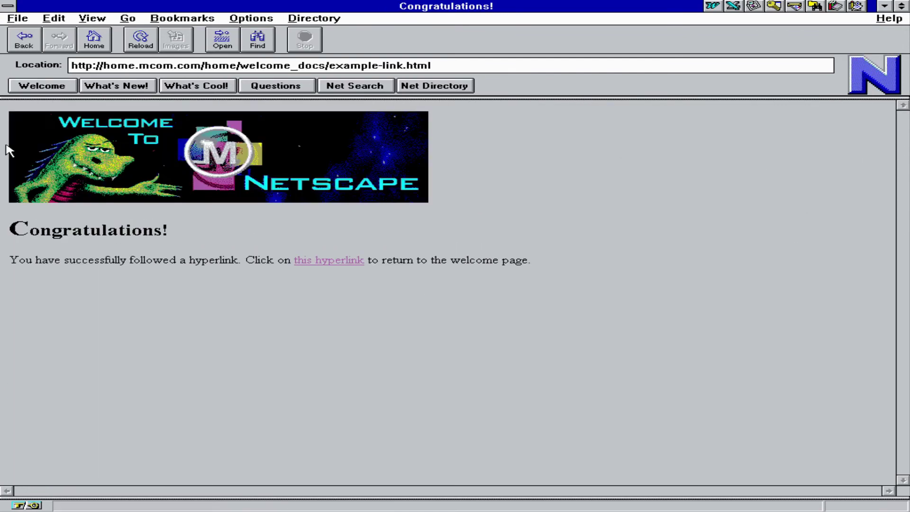
left_click(15, 47)
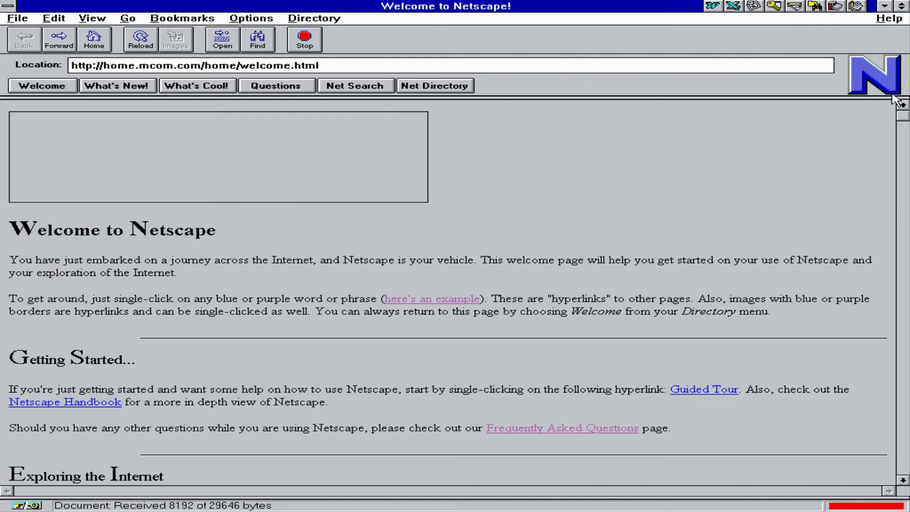
Step: Open the About the Internet page, try its link to The Whole Internet User's Guide: Chapter 2, and go back
left_click_drag(905, 121, 882, 413)
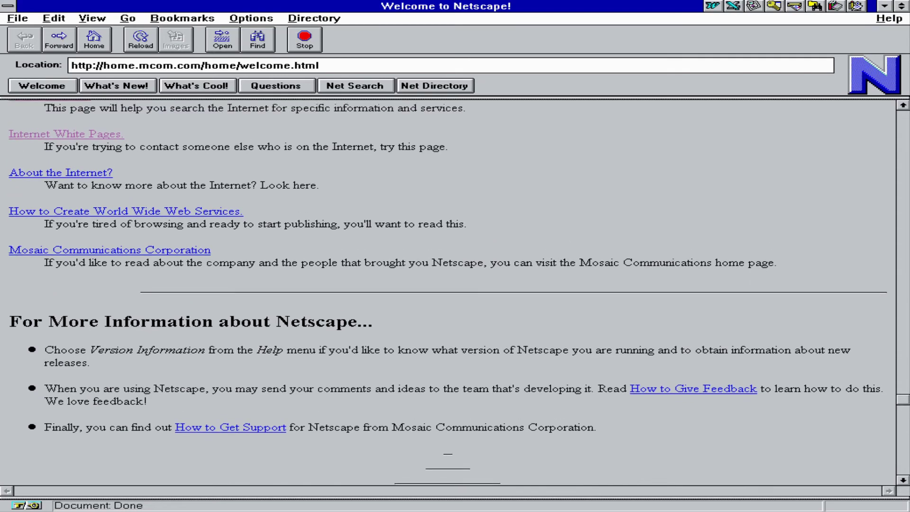
left_click(86, 184)
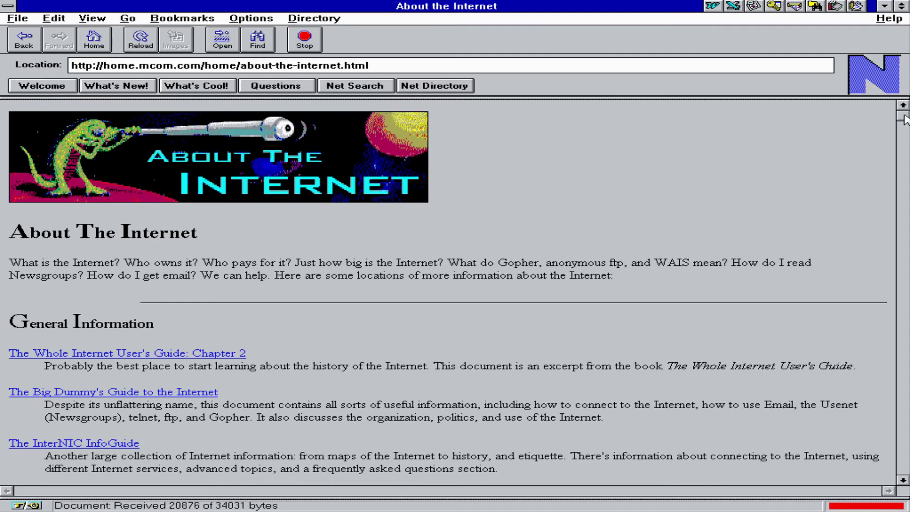
scroll(455, 287, "down", 6)
scroll(455, 287, "down", 1)
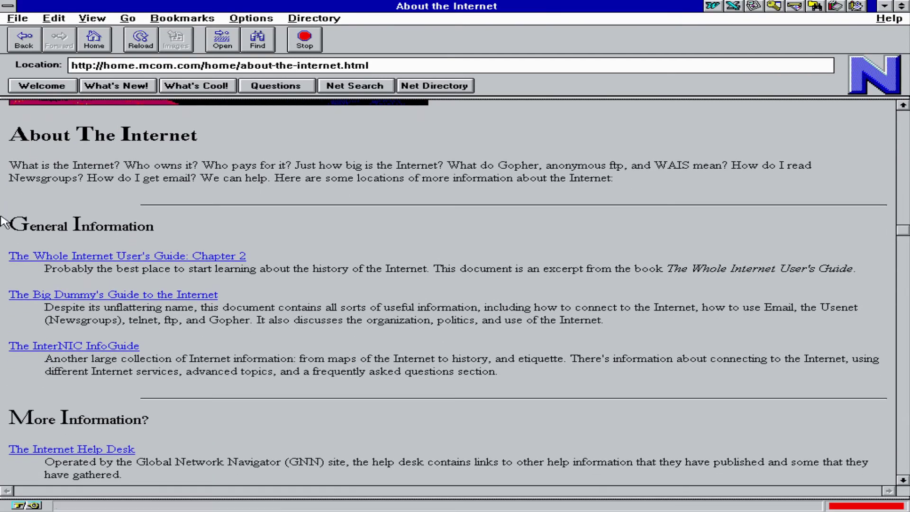
left_click(33, 255)
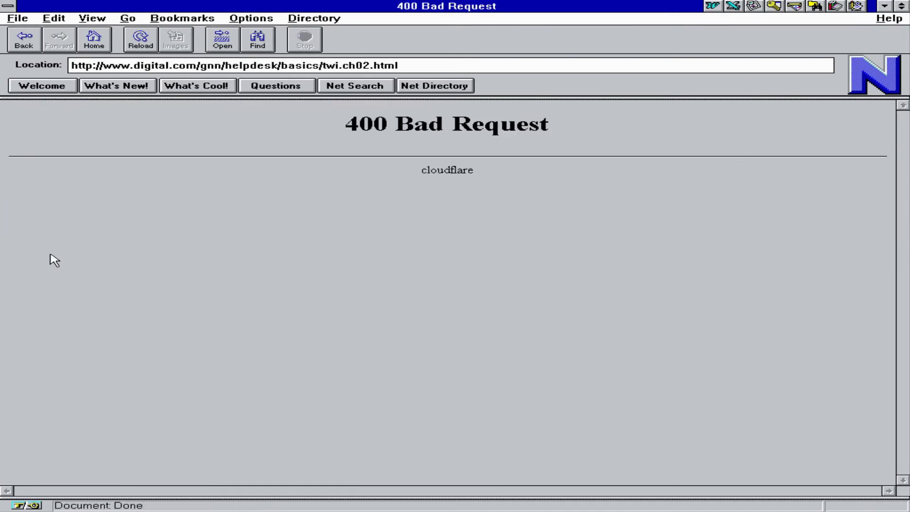
left_click(23, 41)
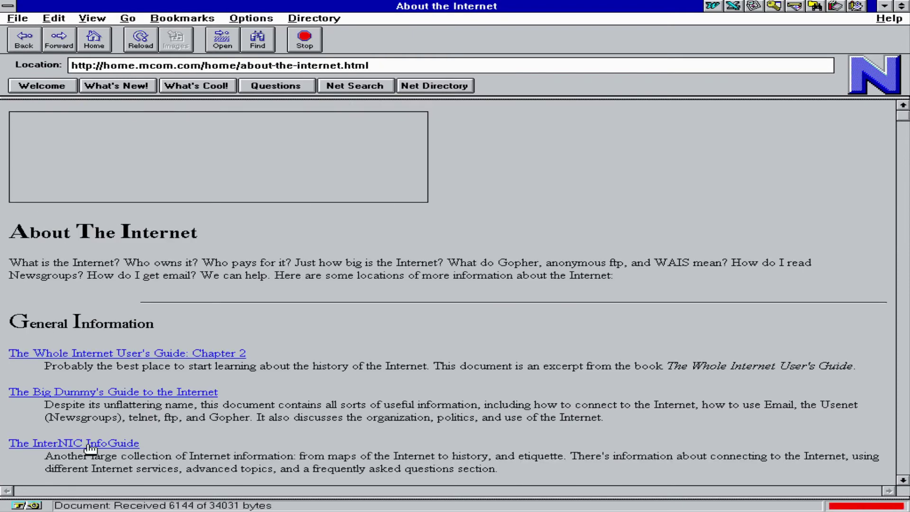
Step: Try the link to The Big Dummy's Guide to the Internet, then return to the beginning of the welcome page
left_click(155, 396)
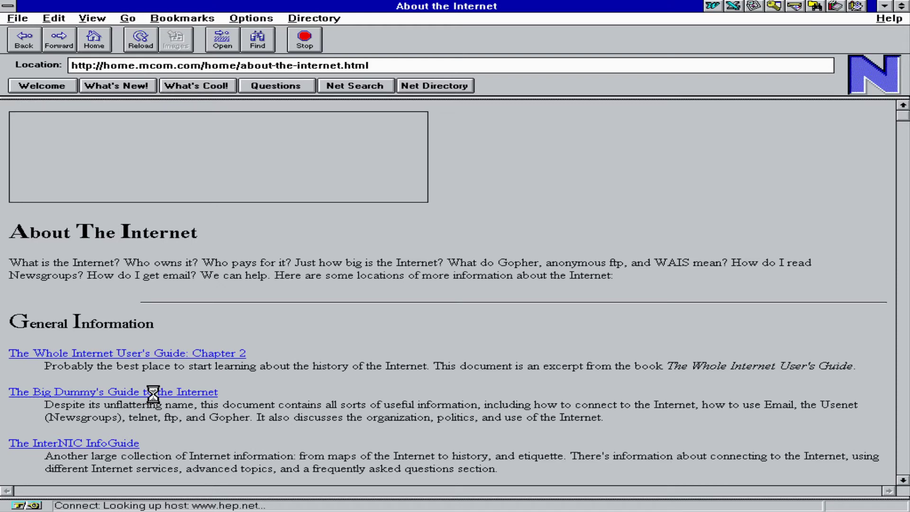
left_click(450, 283)
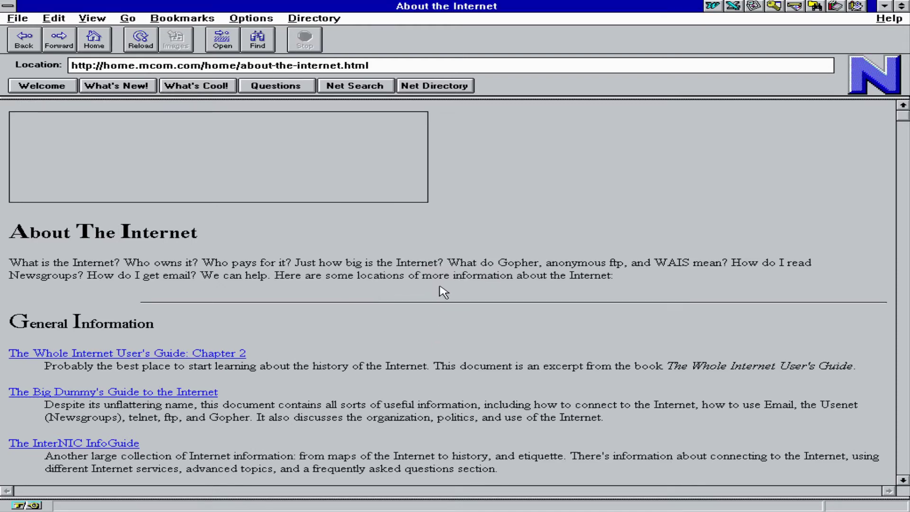
left_click_drag(903, 114, 663, 422)
left_click(23, 49)
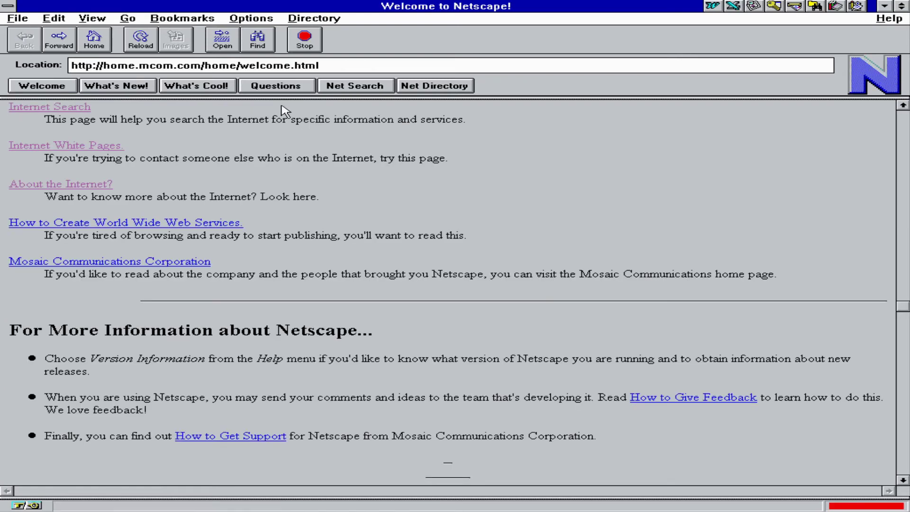
left_click_drag(903, 312, 905, 100)
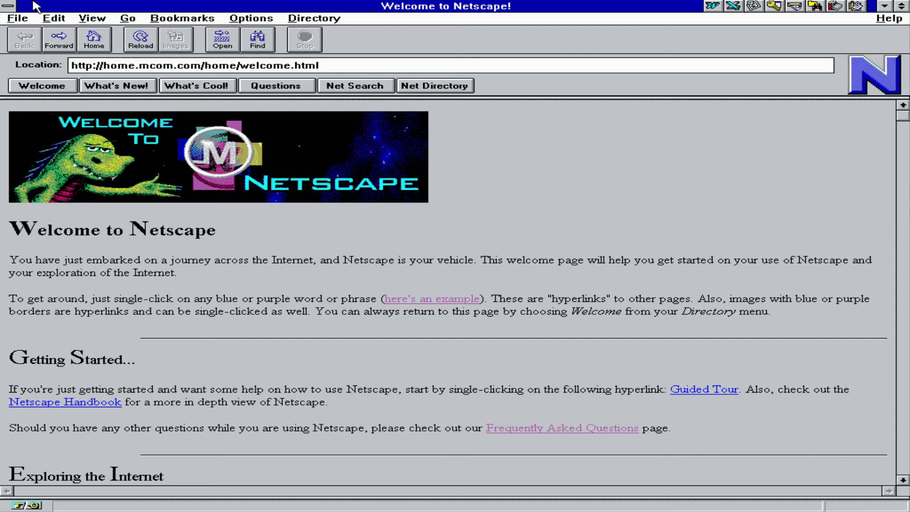
Step: Close the browser, minimize the Netscape program group and move the Adobe group window down to uncover the other group icons
left_click(4, 5)
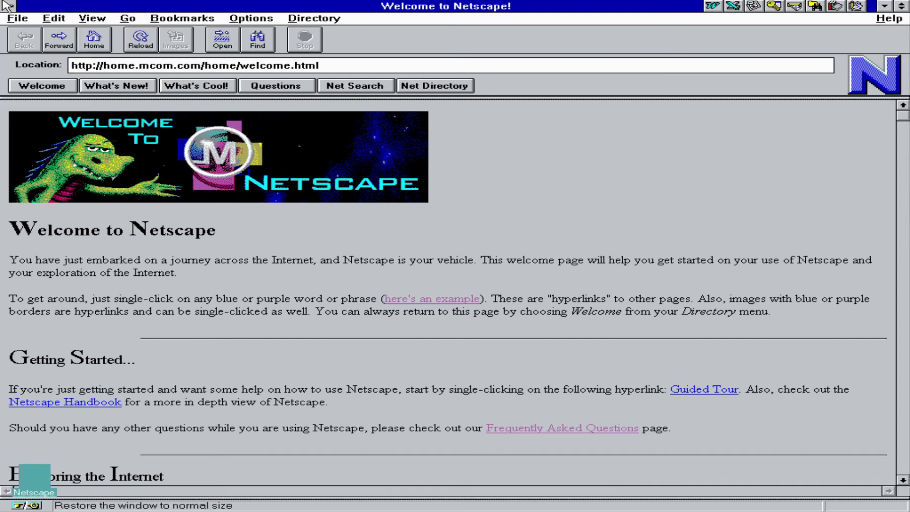
key("n")
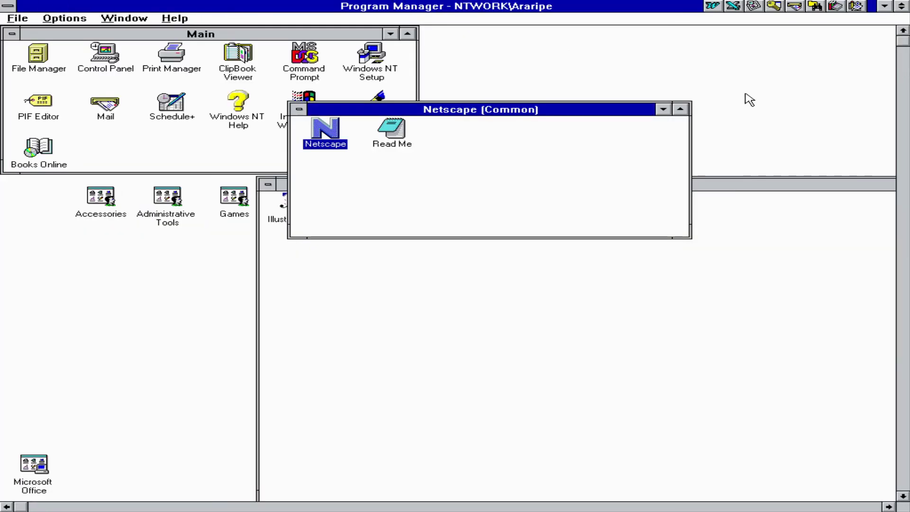
left_click(662, 109)
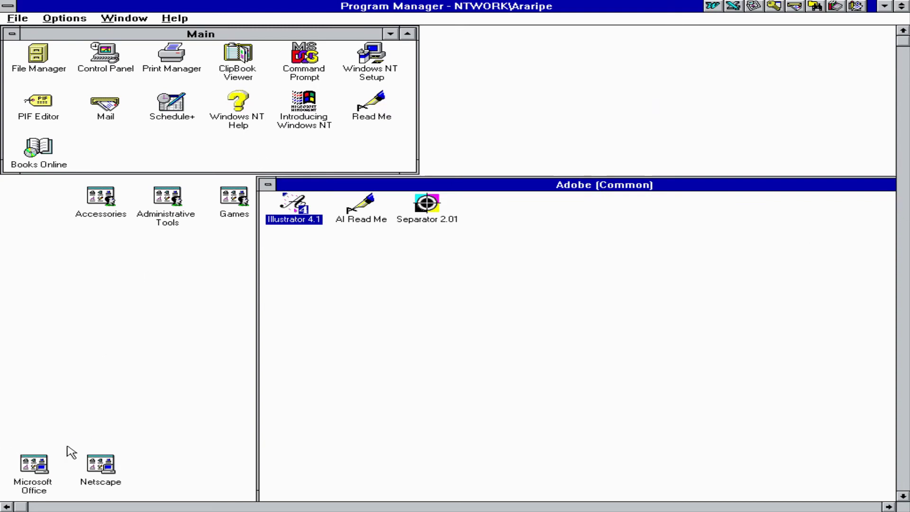
left_click_drag(588, 191, 529, 347)
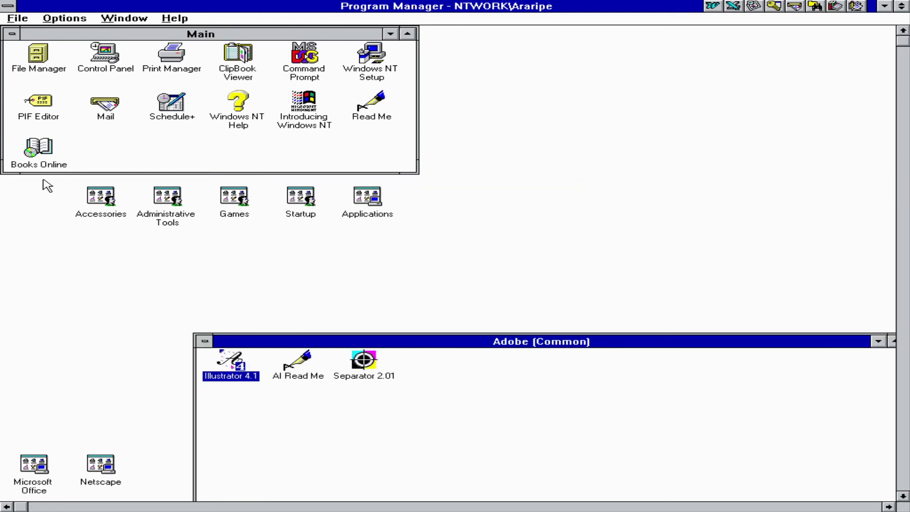
Step: Start File Manager, open the SIMFARM folder on drive C and launch SIMFARM.EXE
left_click(27, 59)
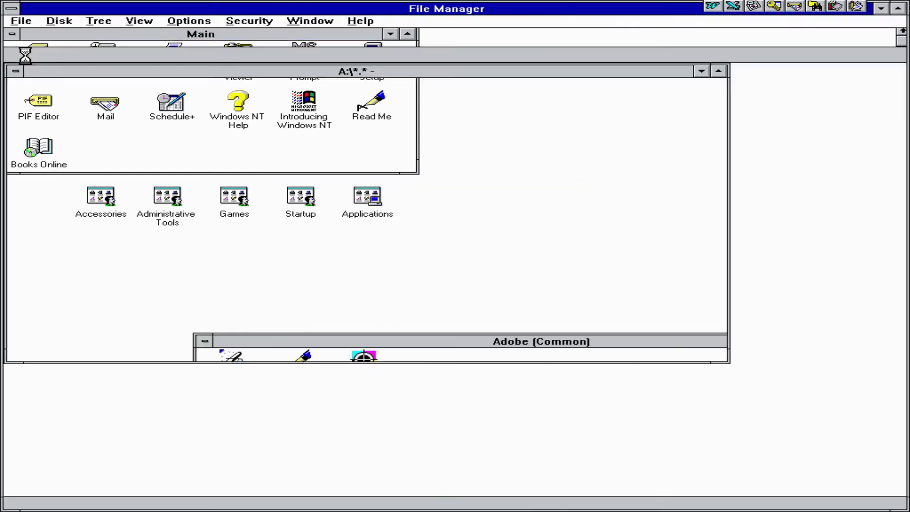
left_click(64, 56)
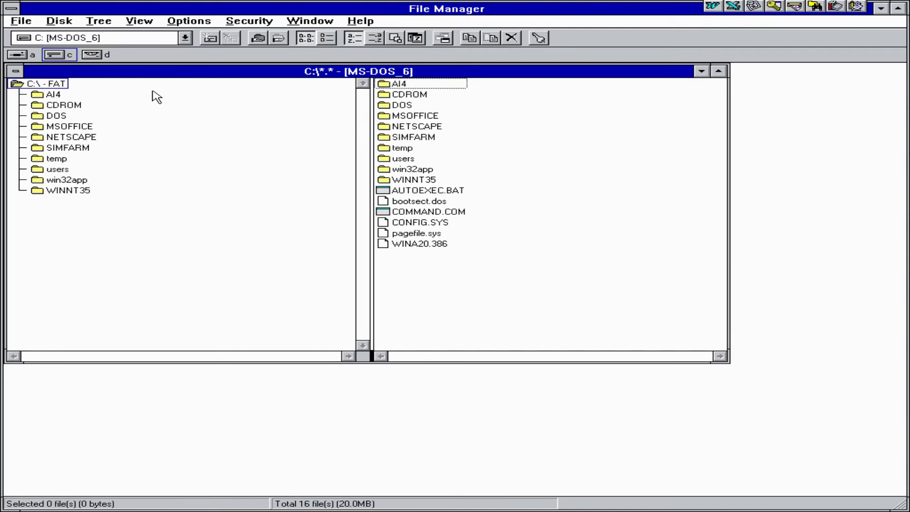
left_click(37, 148)
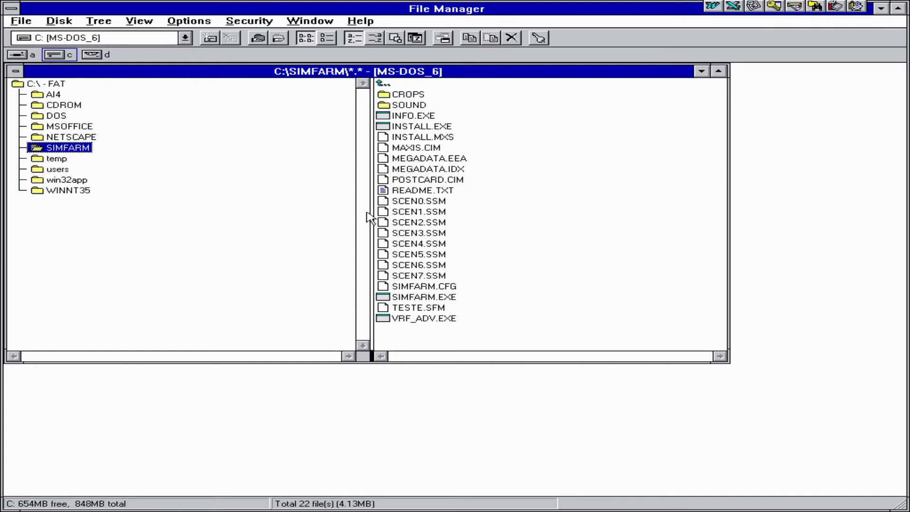
double_click(399, 297)
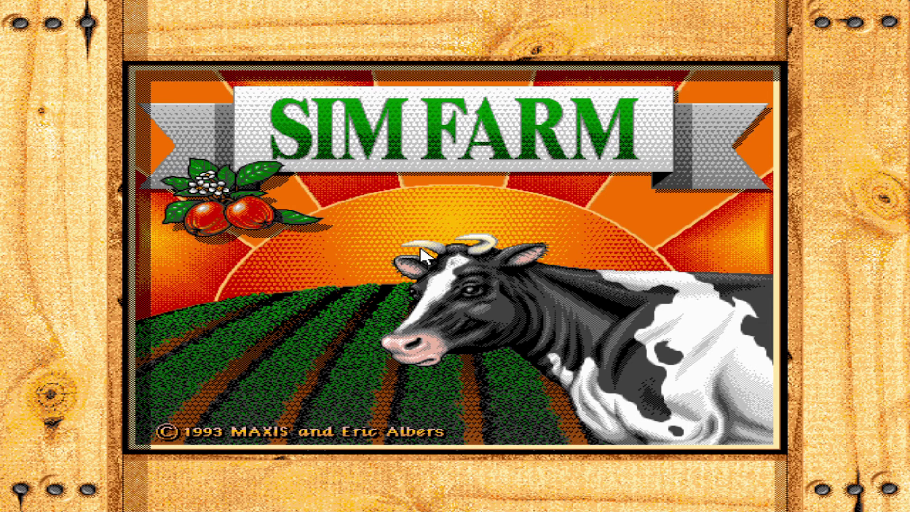
Step: Dismiss the title screen and compare the climates of the marked Washington, California, Iowa and Lake Michigan regions and a spot in Michigan
left_click(134, 244)
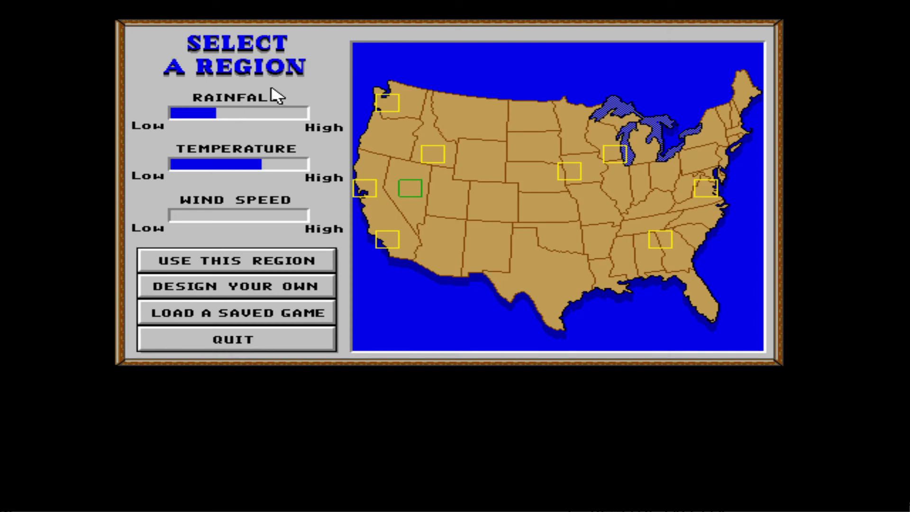
left_click(398, 109)
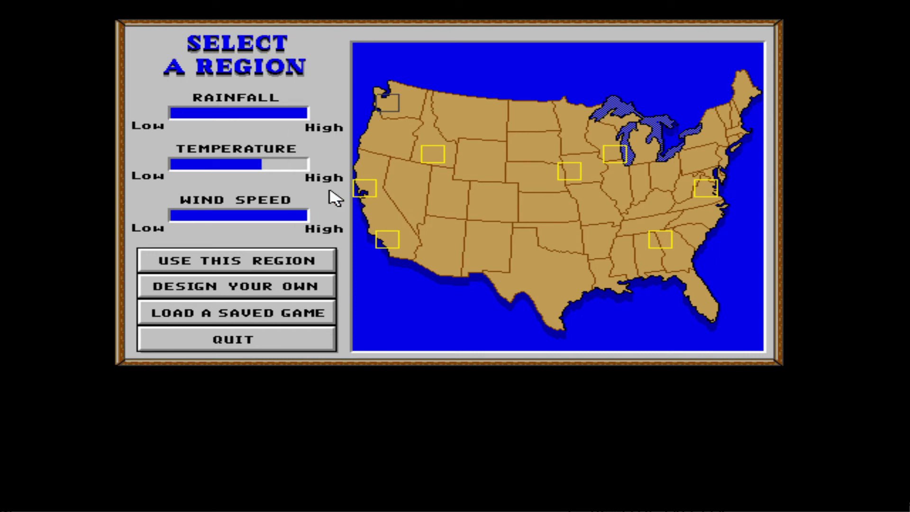
left_click(366, 192)
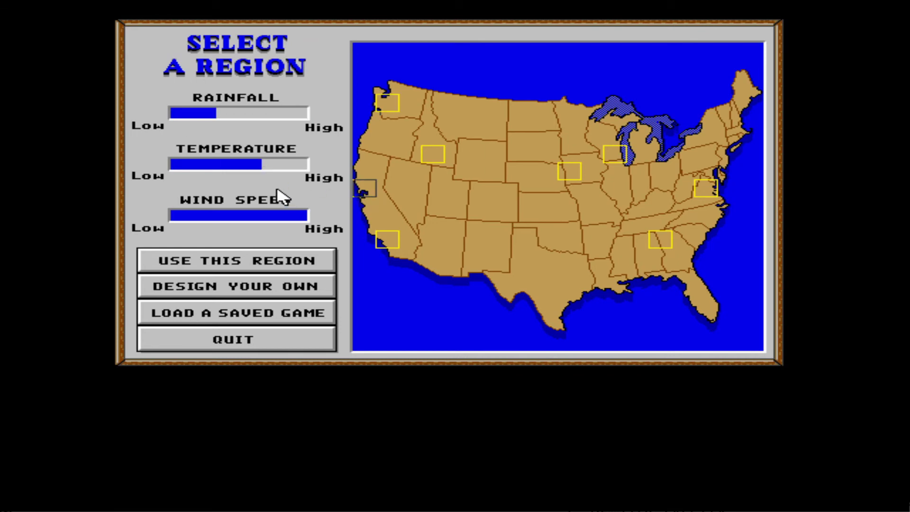
left_click(384, 242)
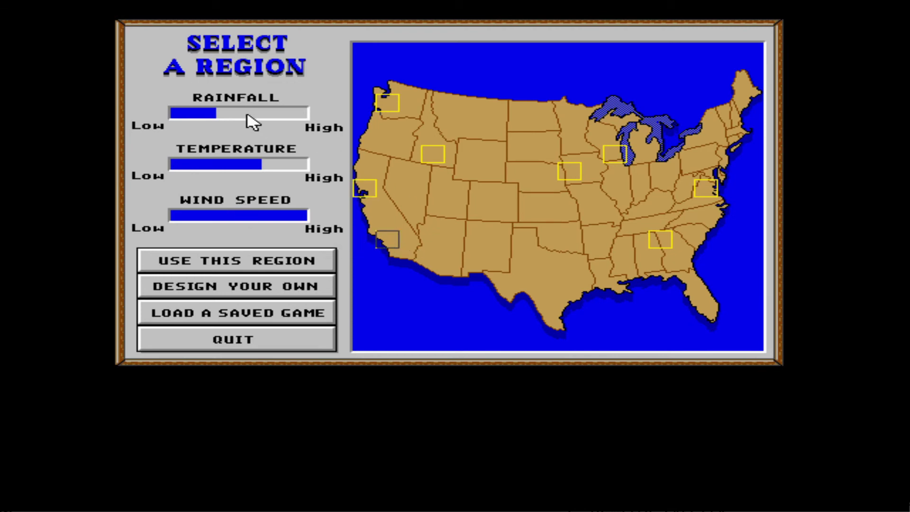
left_click(564, 173)
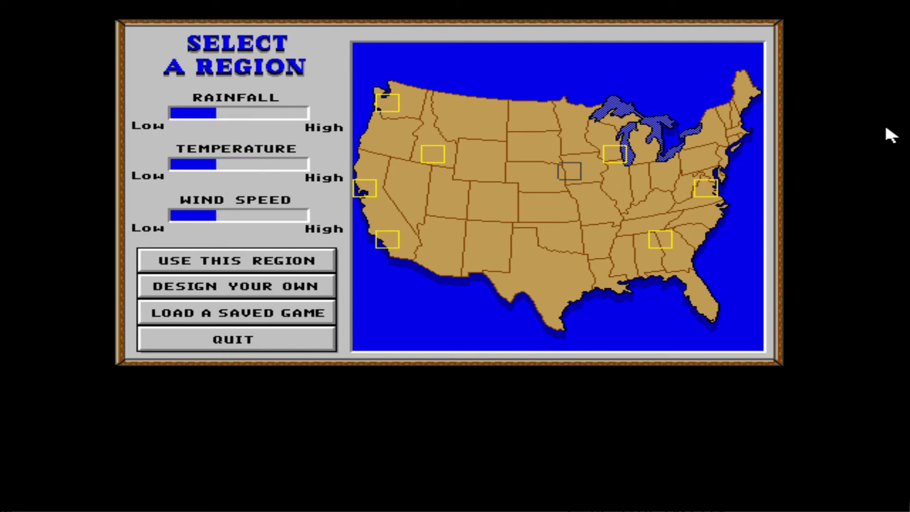
left_click(604, 149)
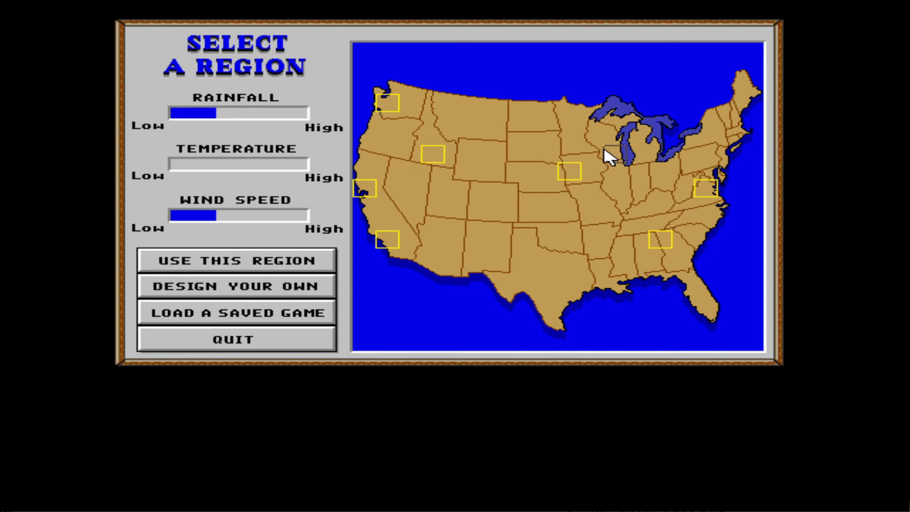
left_click(642, 150)
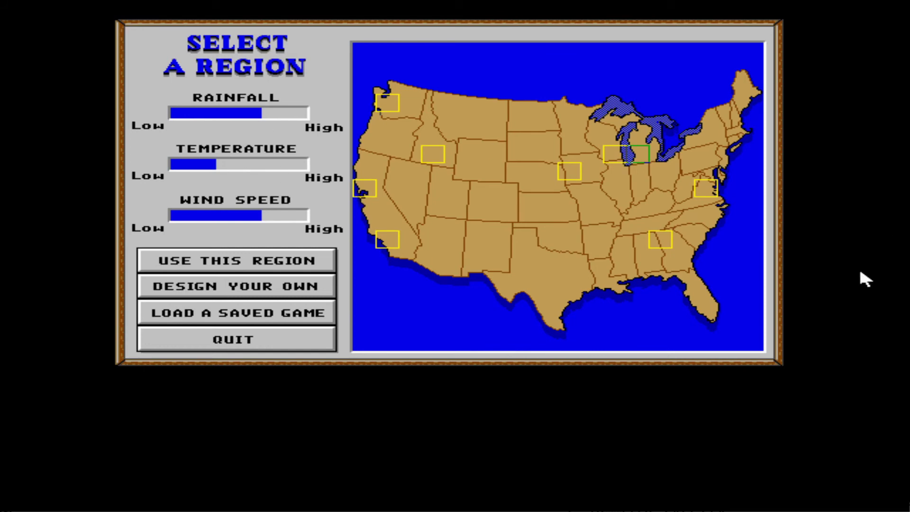
Step: Recheck rainfall, temperature and wind speed for the marked southeastern, Idaho, southern California, Iowa, Washington and Lake Michigan regions
left_click(668, 245)
left_click_drag(664, 248, 428, 157)
left_click(387, 241)
left_click_drag(481, 255, 601, 129)
left_click(575, 170)
left_click_drag(581, 175, 396, 108)
left_click(615, 154)
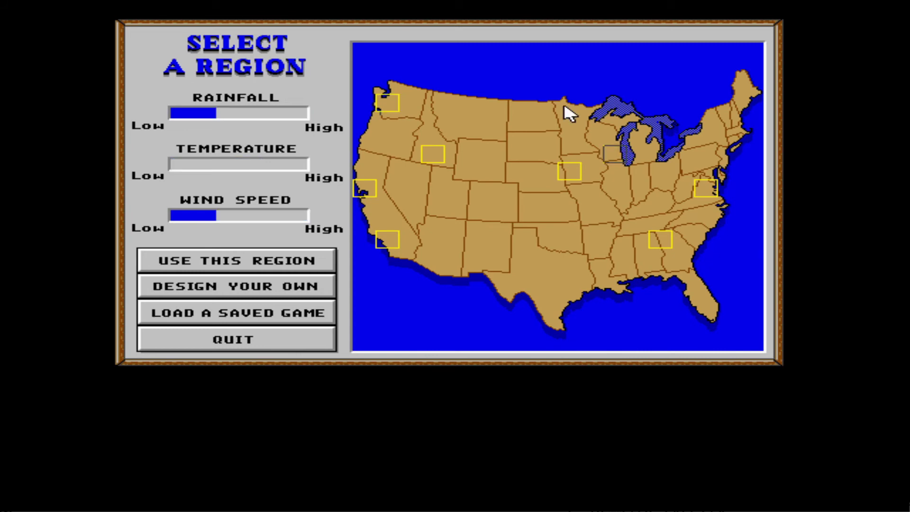
left_click_drag(651, 184, 666, 261)
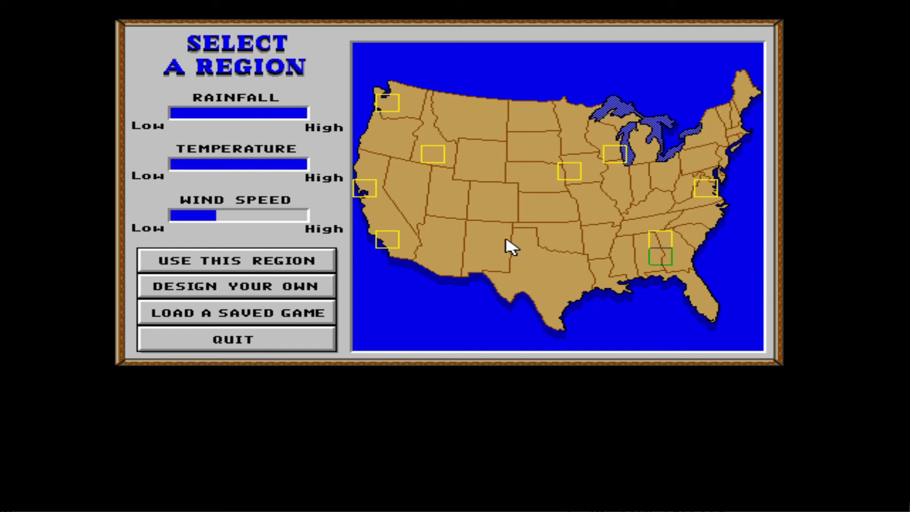
left_click(614, 164)
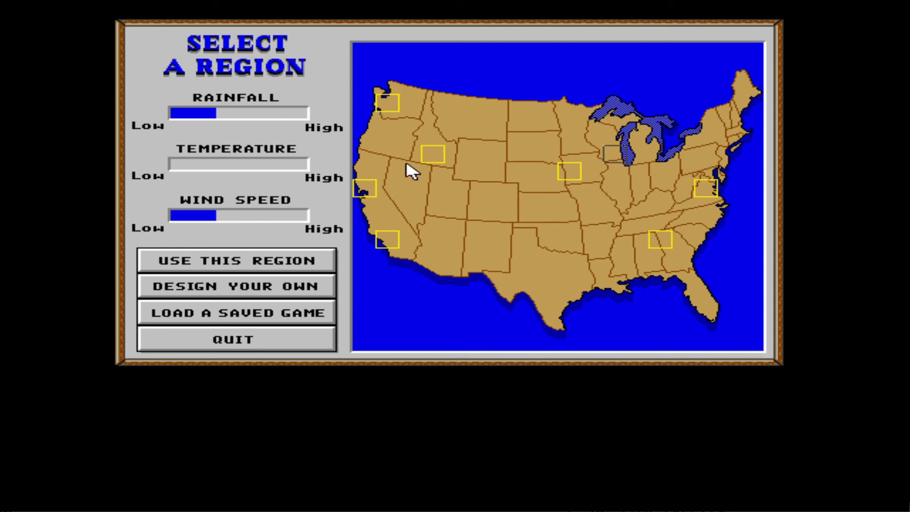
left_click(439, 158)
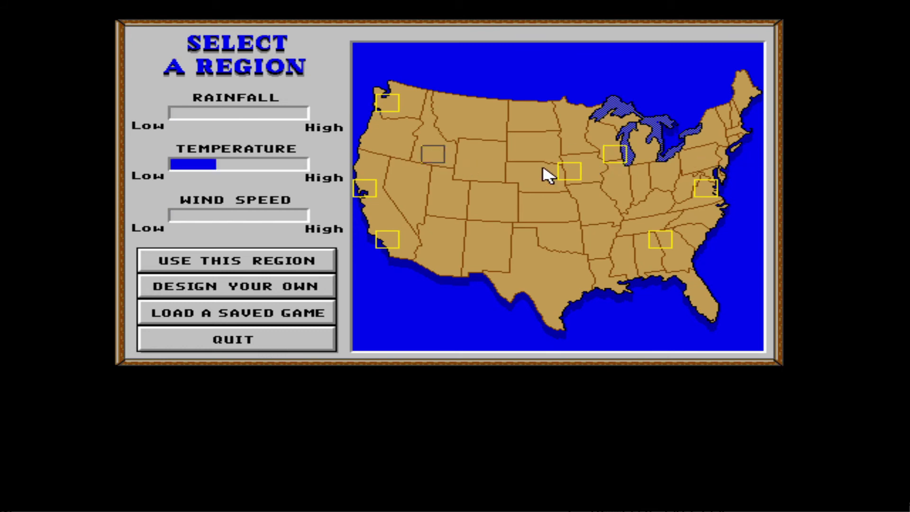
left_click(577, 172)
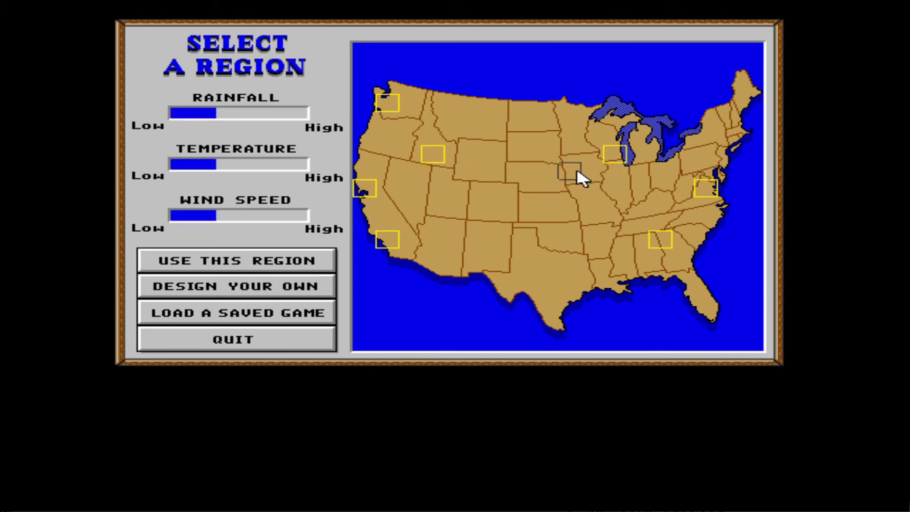
left_click(667, 237)
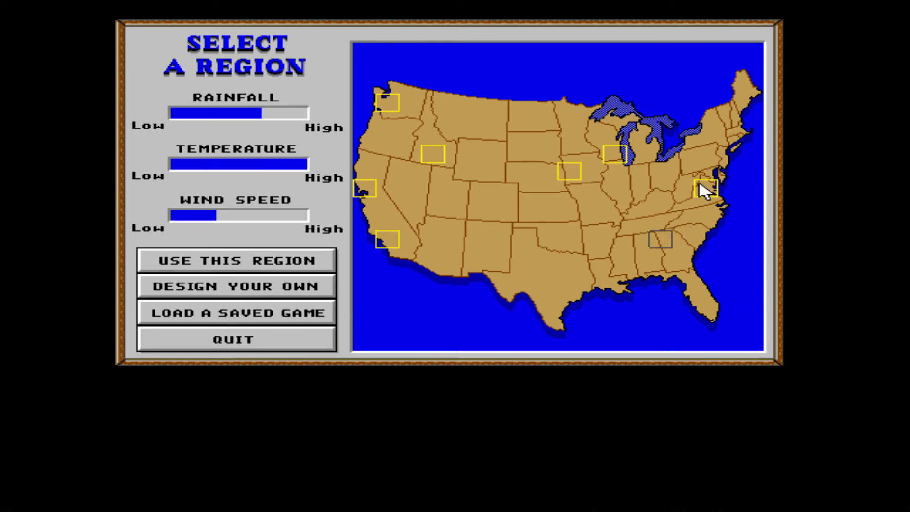
Step: Try several unmarked spots across the central United States, settle on the southern Illinois–Missouri border, and start the game with that region
left_click(606, 211)
left_click(590, 221)
left_click(506, 211)
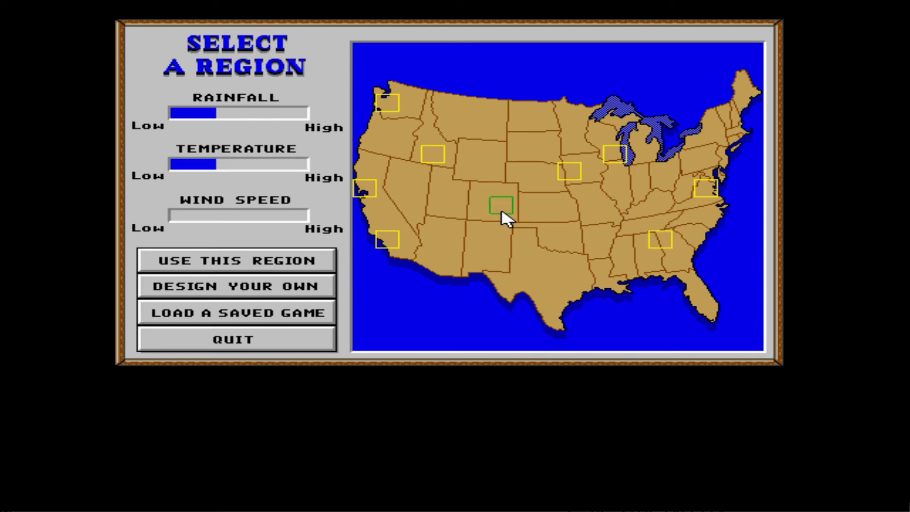
left_click(450, 192)
left_click(651, 211)
left_click(483, 194)
left_click(591, 216)
left_click(500, 202)
left_click(615, 210)
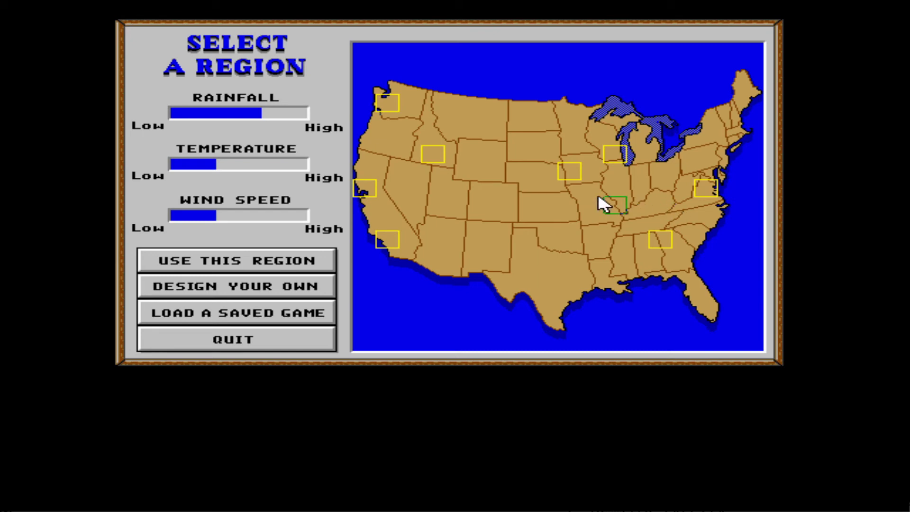
left_click(263, 259)
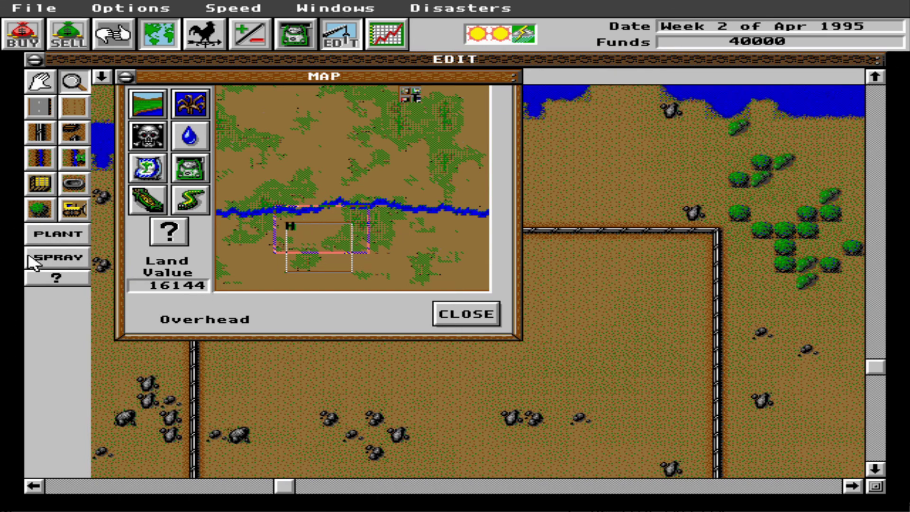
Step: Examine the map's Property, Soil Toxicity, Groundwater, Soil Nutrients and Field Profit views, then close the map
left_click(180, 112)
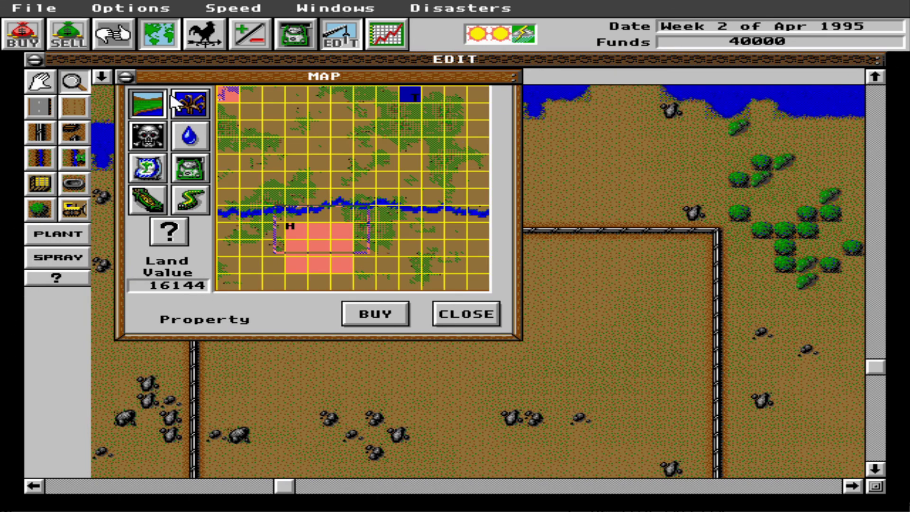
left_click(176, 101)
left_click(186, 135)
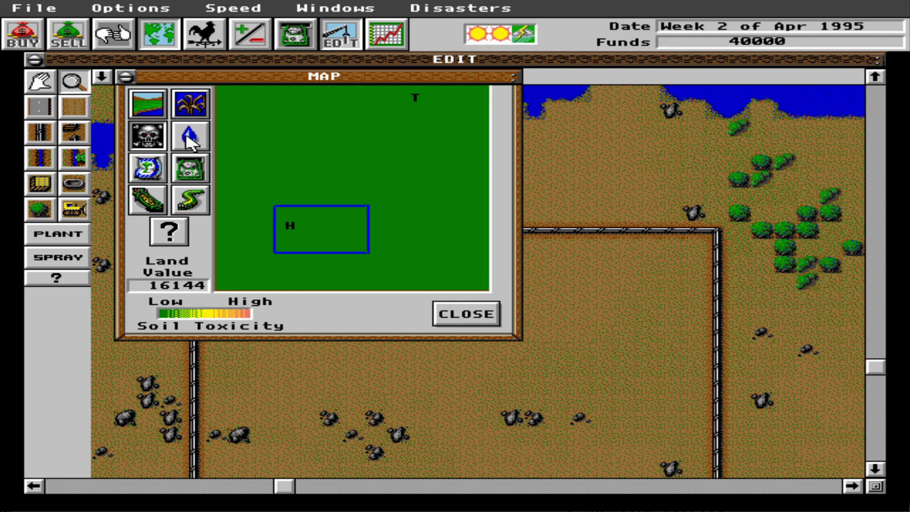
left_click(190, 140)
left_click(150, 137)
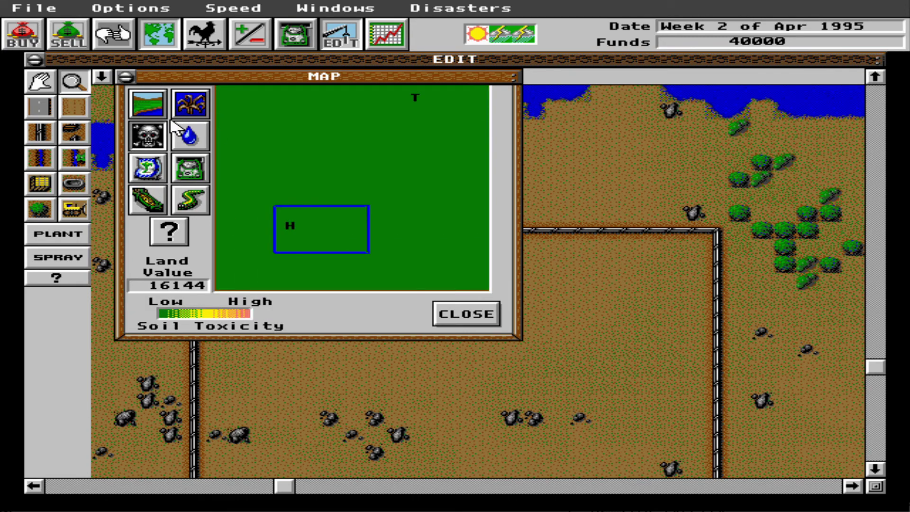
left_click(185, 132)
left_click(148, 136)
left_click(189, 136)
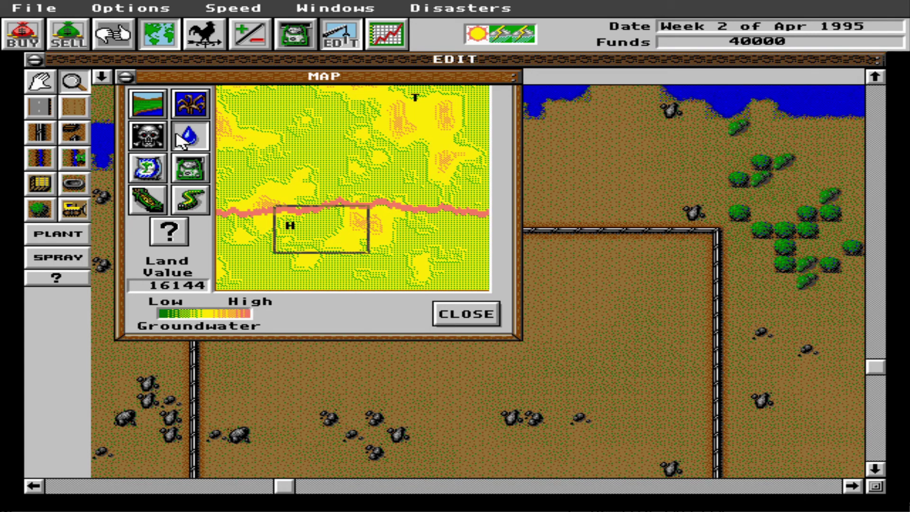
left_click(189, 167)
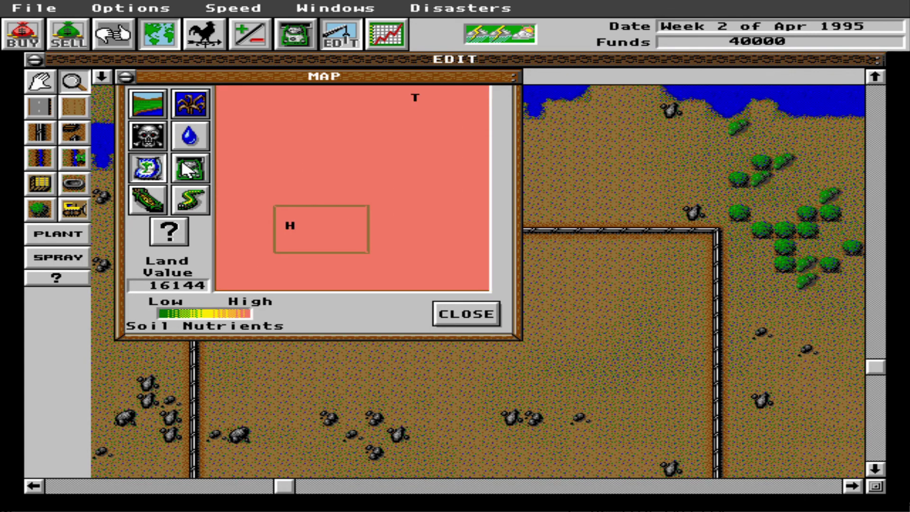
left_click(180, 160)
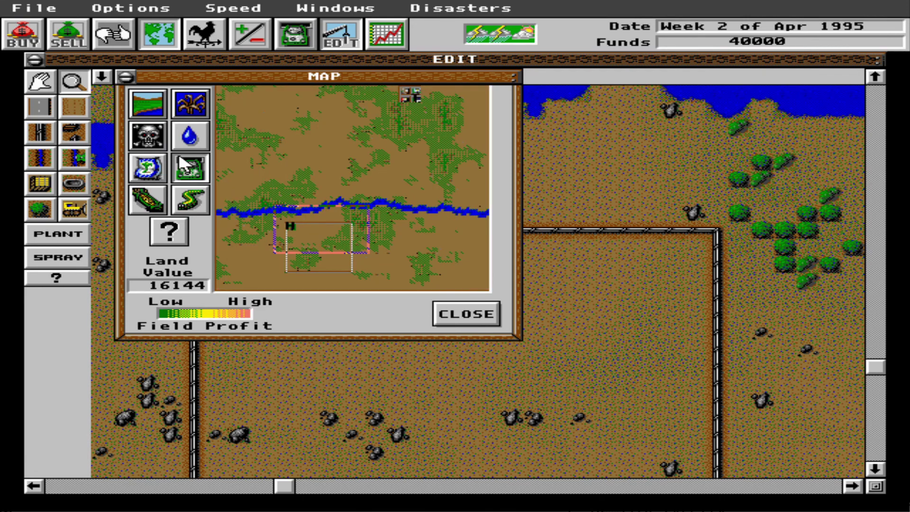
left_click(159, 179)
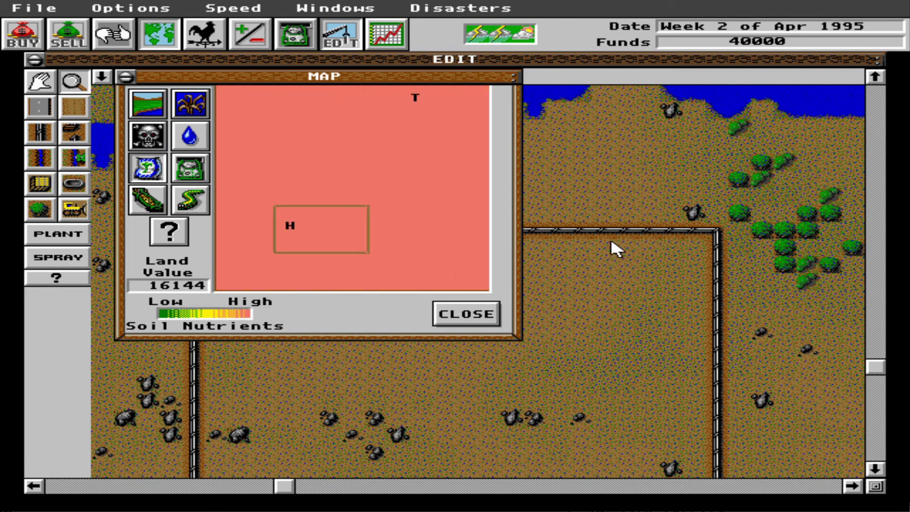
left_click(472, 314)
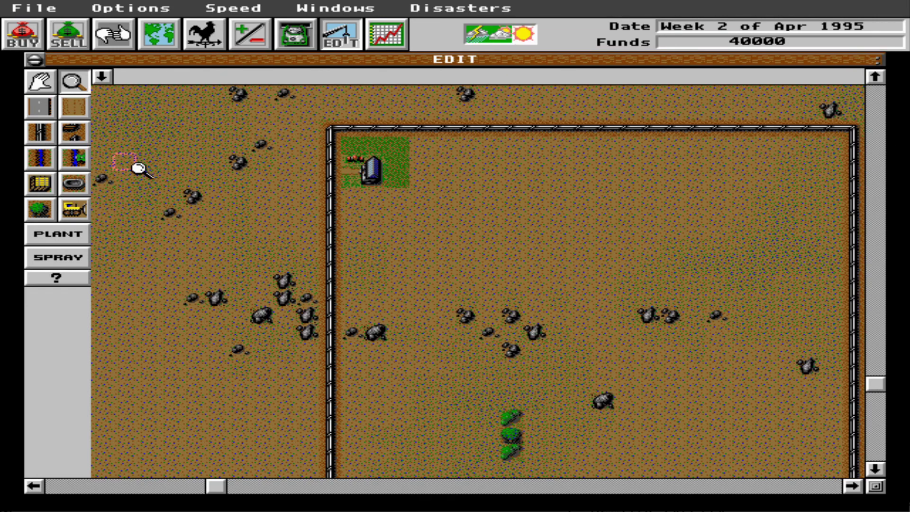
Step: Plant a corn field directly beside the farmhouse inside the fence
left_click(88, 233)
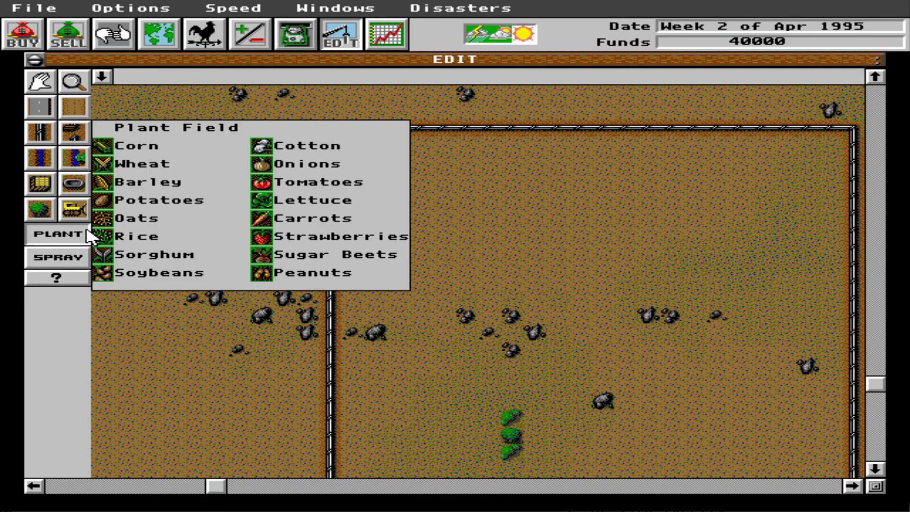
left_click(182, 150)
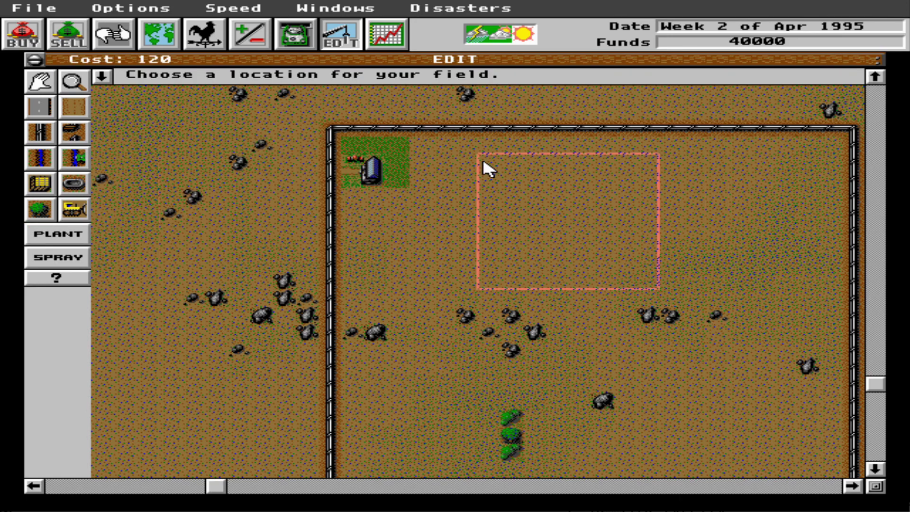
left_click(430, 156)
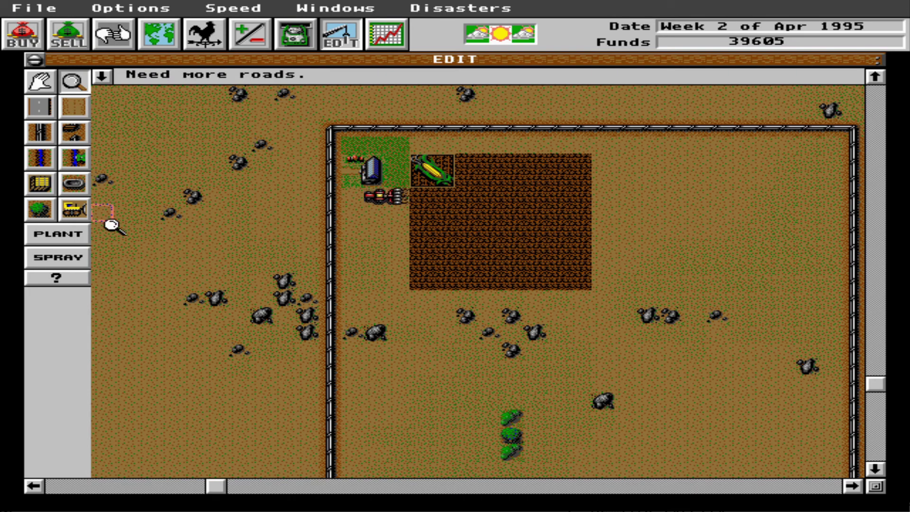
Step: Plant a cotton field east of the corn field, leaving a one-tile gap between the two fields
left_click(42, 230)
left_click(43, 230)
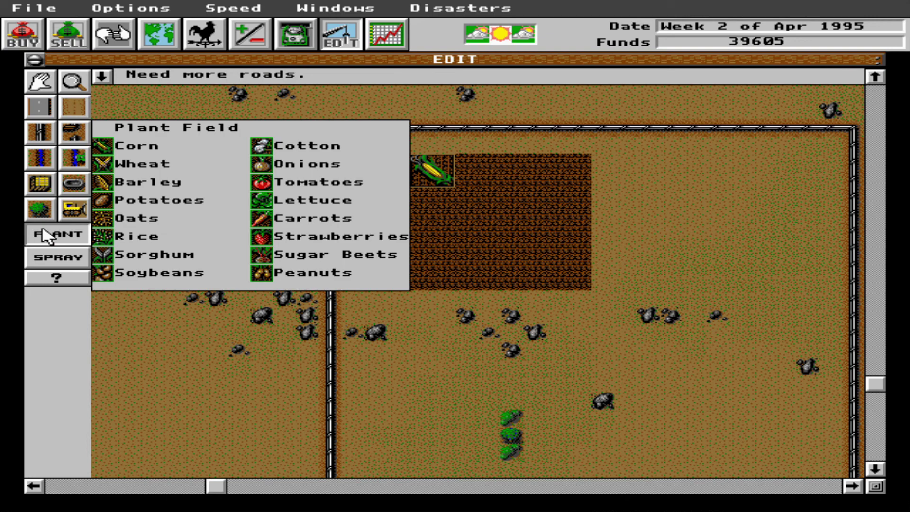
left_click(346, 147)
left_click(718, 183)
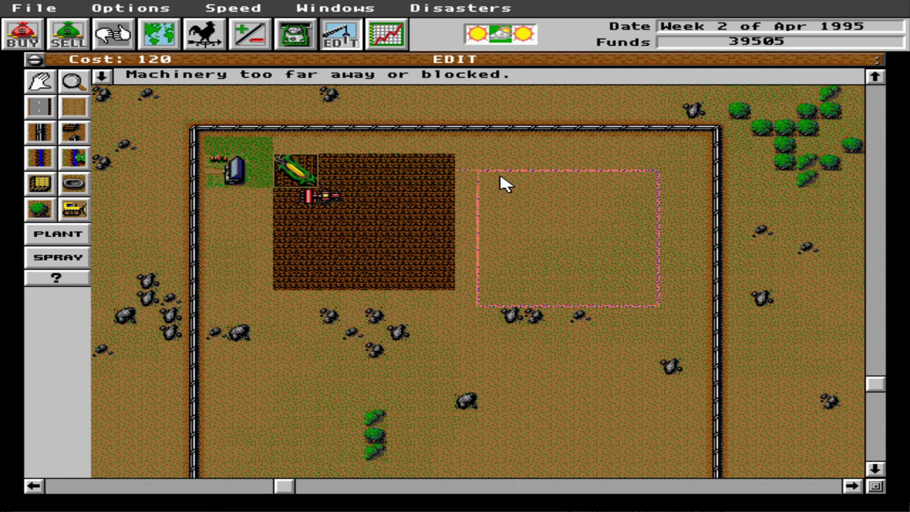
left_click(474, 166)
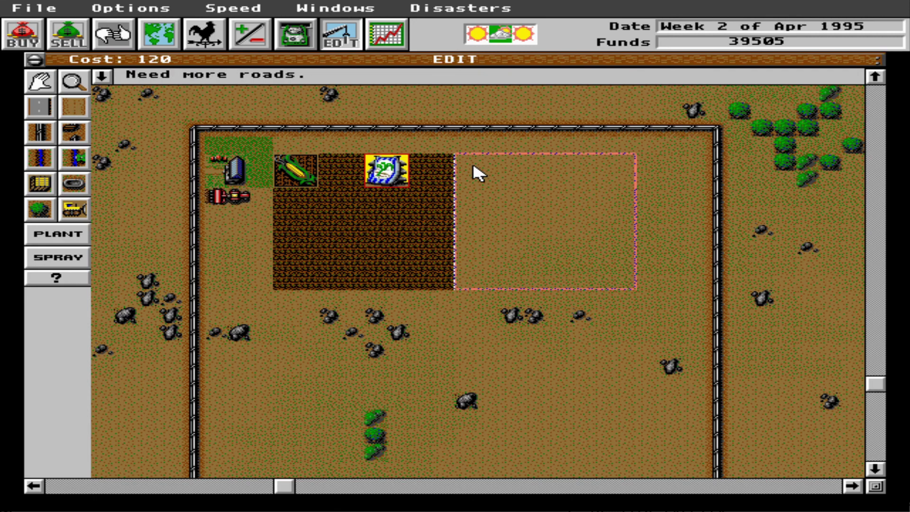
left_click(474, 166)
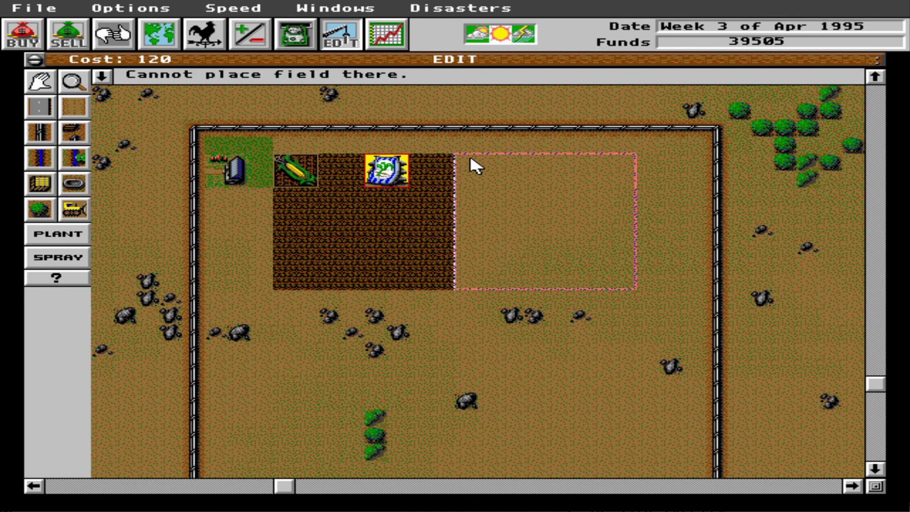
left_click(474, 169)
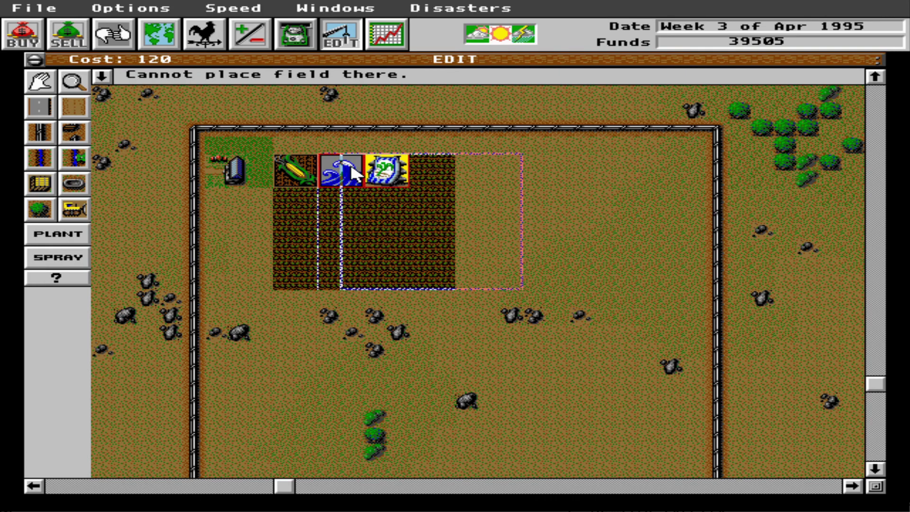
left_click(483, 168)
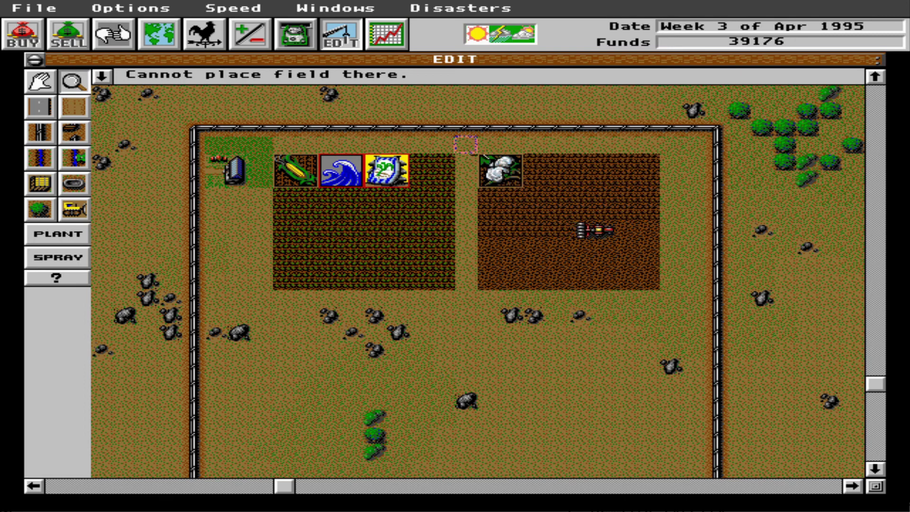
Step: Bulldoze the rocks inside the fence south of the corn and cotton fields
left_click(80, 208)
left_click(369, 321)
left_click(350, 333)
left_click(377, 350)
left_click(398, 332)
left_click(534, 315)
left_click(512, 313)
left_click(579, 315)
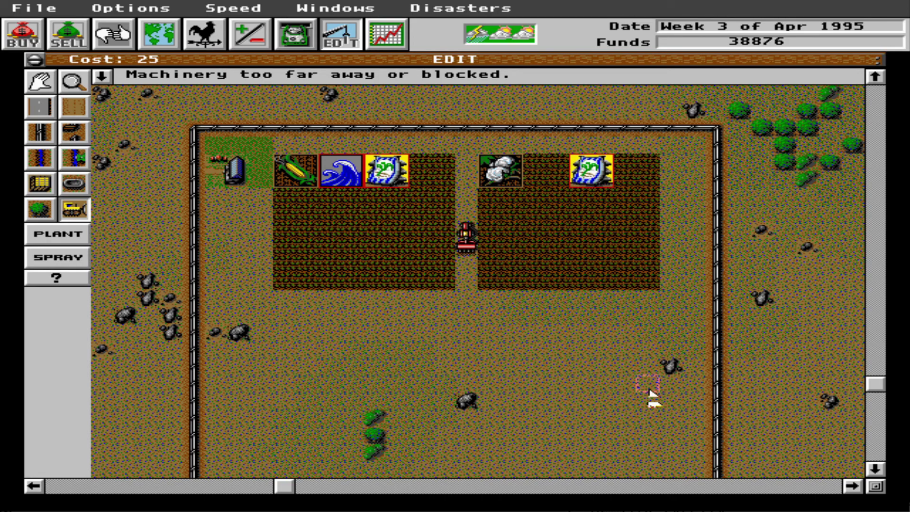
left_click(670, 368)
left_click(469, 401)
left_click(239, 333)
left_click(216, 332)
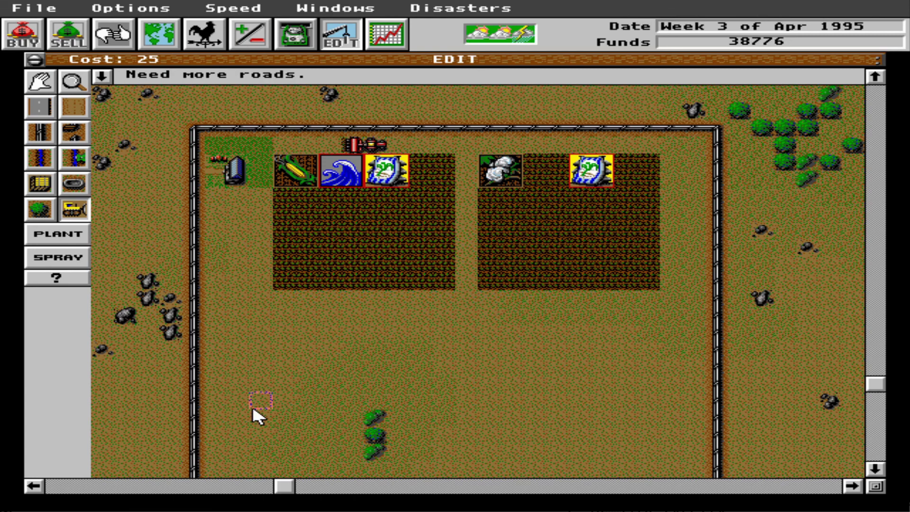
Step: Bulldoze the trees inside the fence and plant a rice field south of the corn field, leaving a one-tile gap
left_click(375, 435)
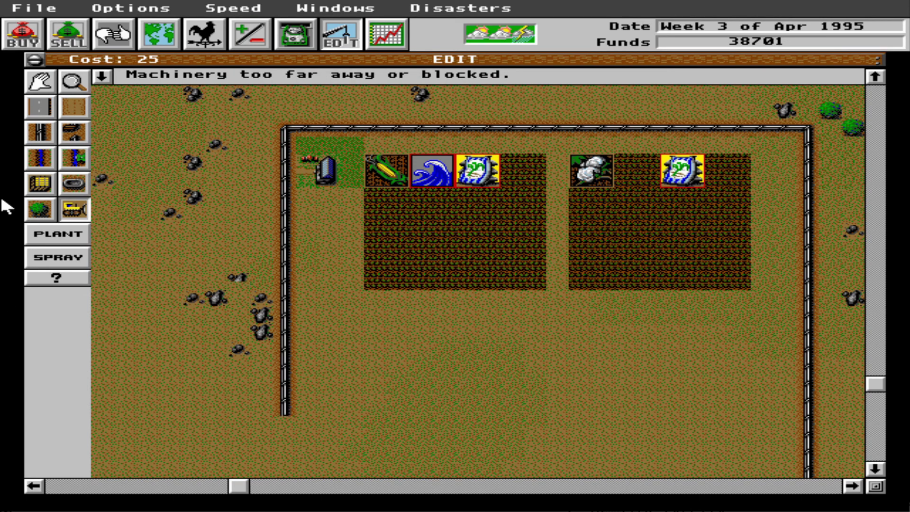
left_click(57, 234)
left_click(123, 204)
left_click(56, 234)
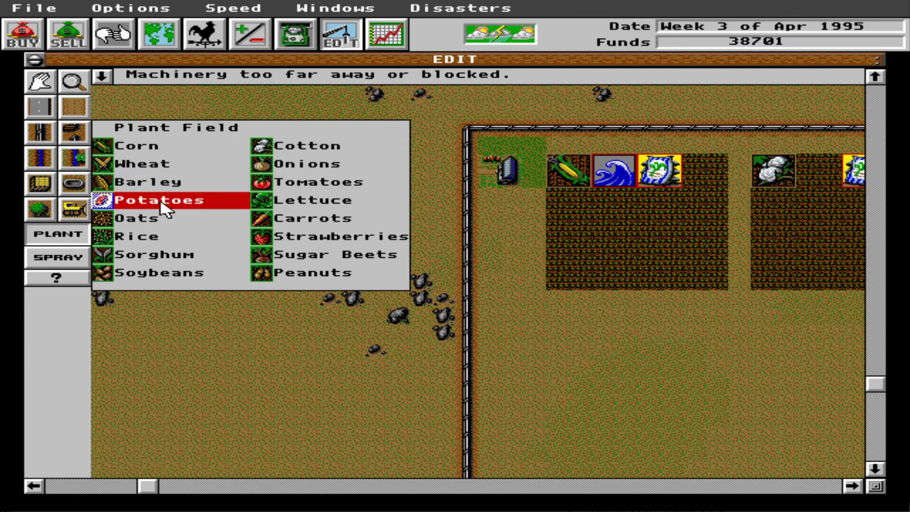
left_click(158, 247)
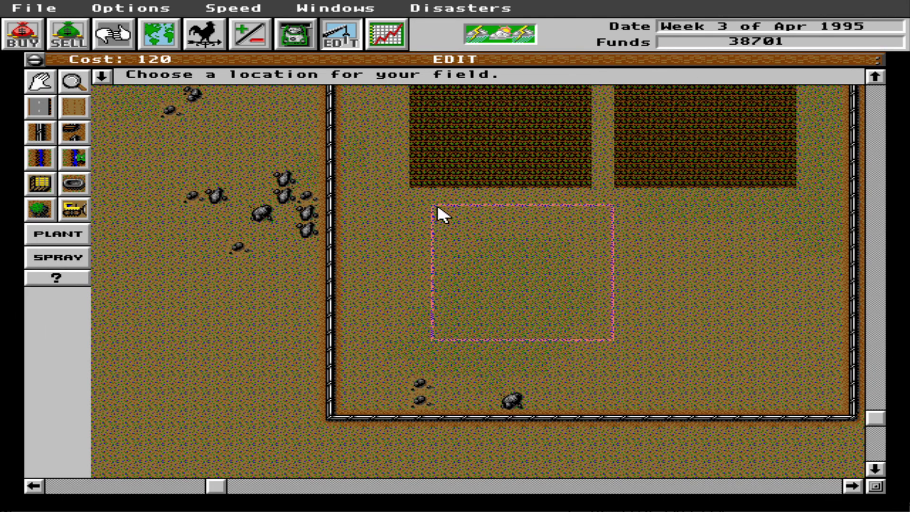
left_click(435, 223)
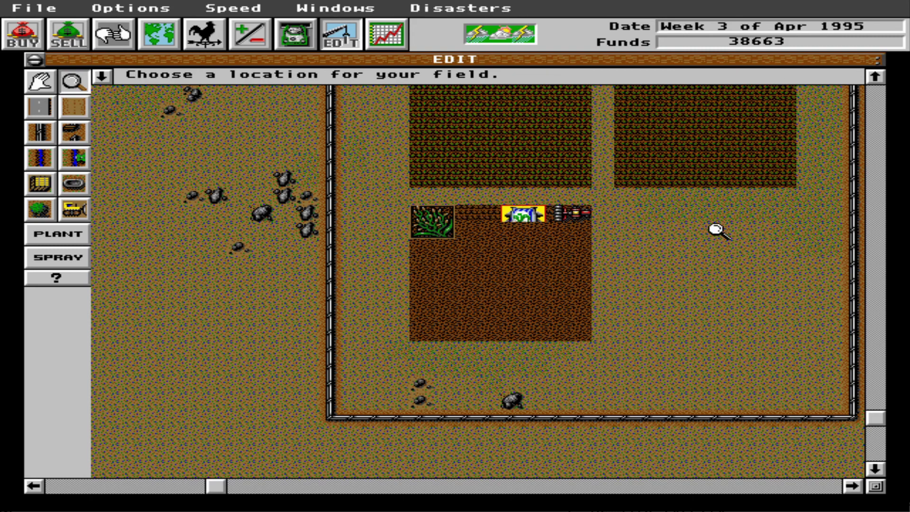
Step: Plant a potato field south of the cotton field, aligned with the rice field and one tile away from both
left_click(64, 234)
left_click_drag(58, 234, 189, 203)
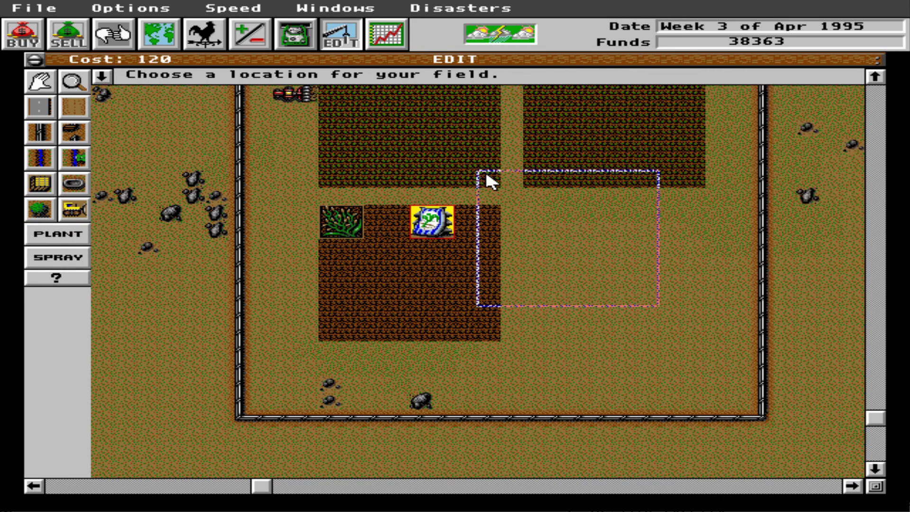
left_click(544, 217)
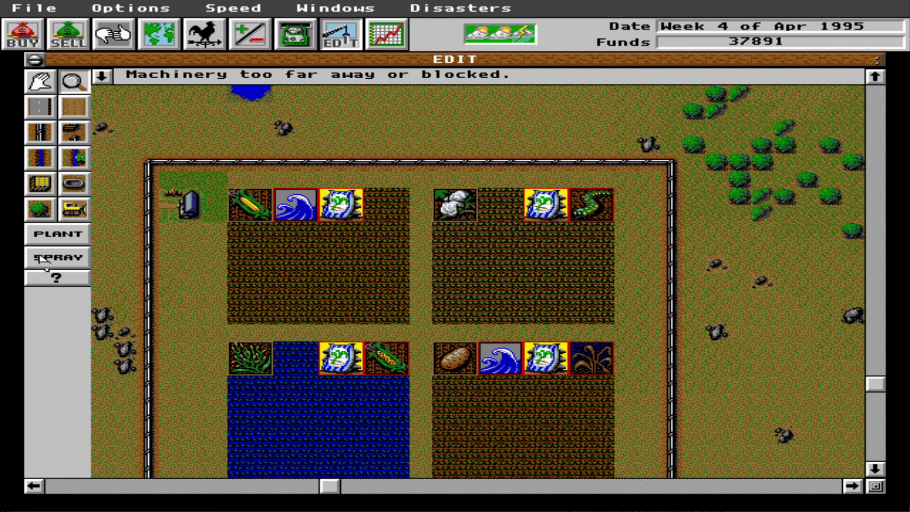
Step: Fertilize the corn, cotton, rice and potato fields
left_click(52, 262)
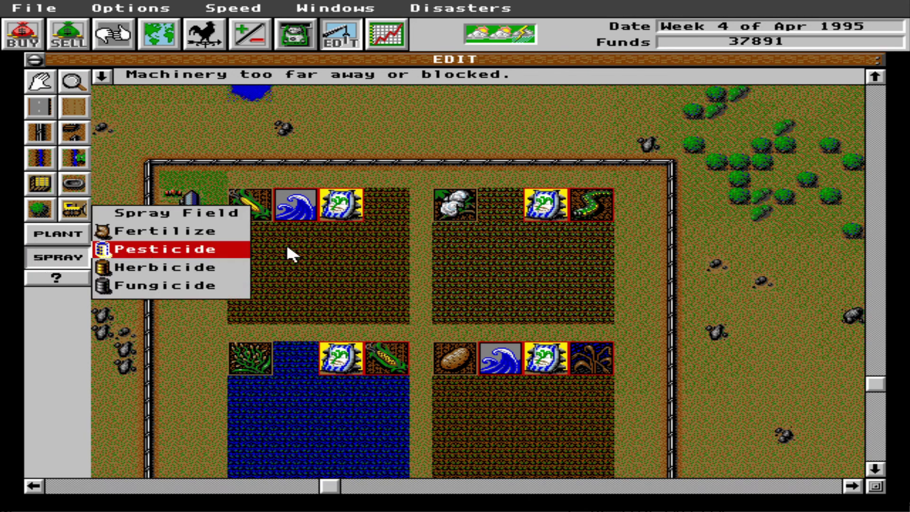
left_click(120, 230)
left_click(168, 239)
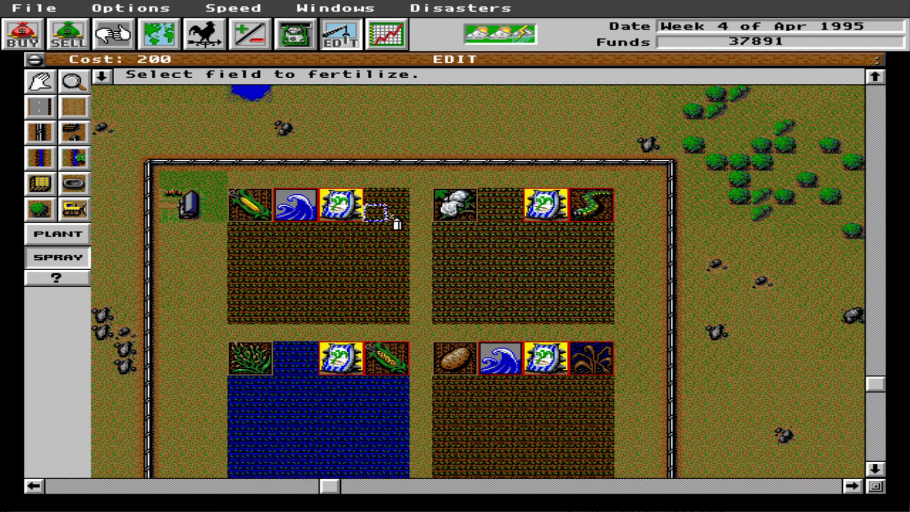
left_click(371, 211)
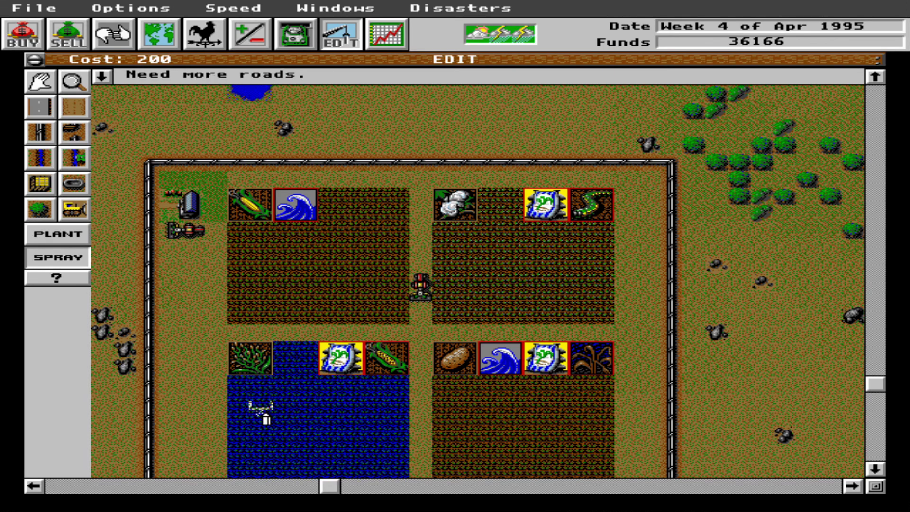
left_click(318, 414)
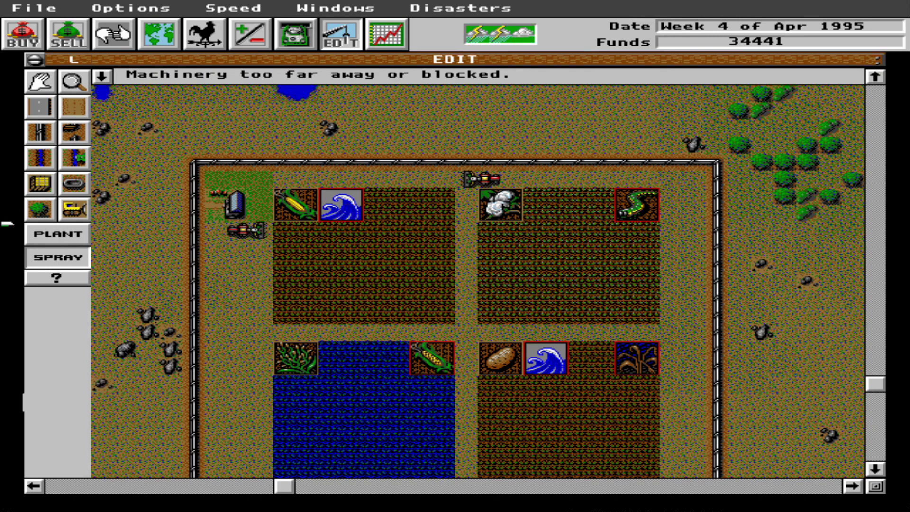
Step: Spray the cotton field and the potato field with pesticide
left_click(55, 256)
left_click(56, 256)
left_click(58, 257)
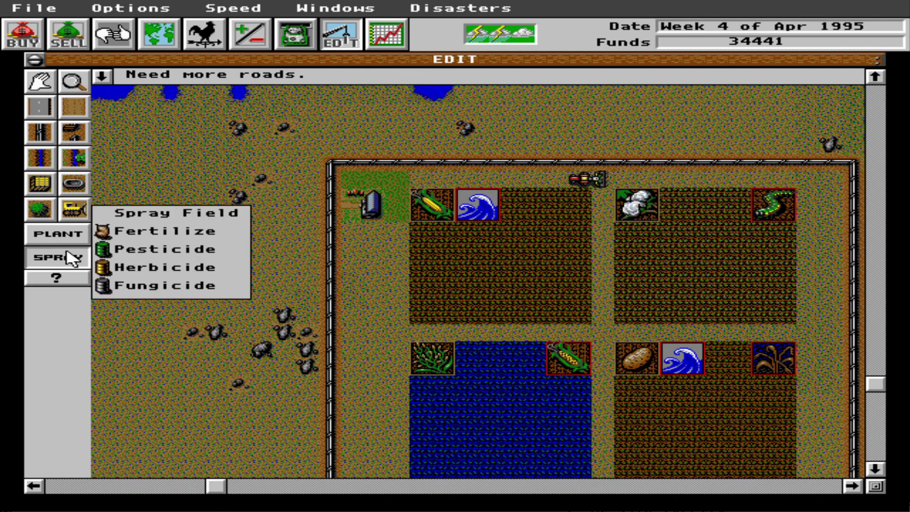
left_click(188, 249)
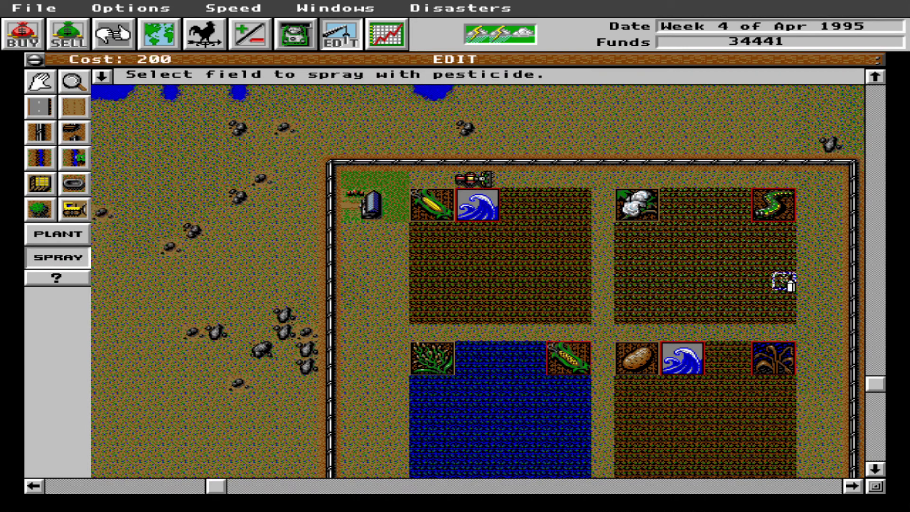
left_click(779, 237)
left_click(760, 227)
left_click(762, 375)
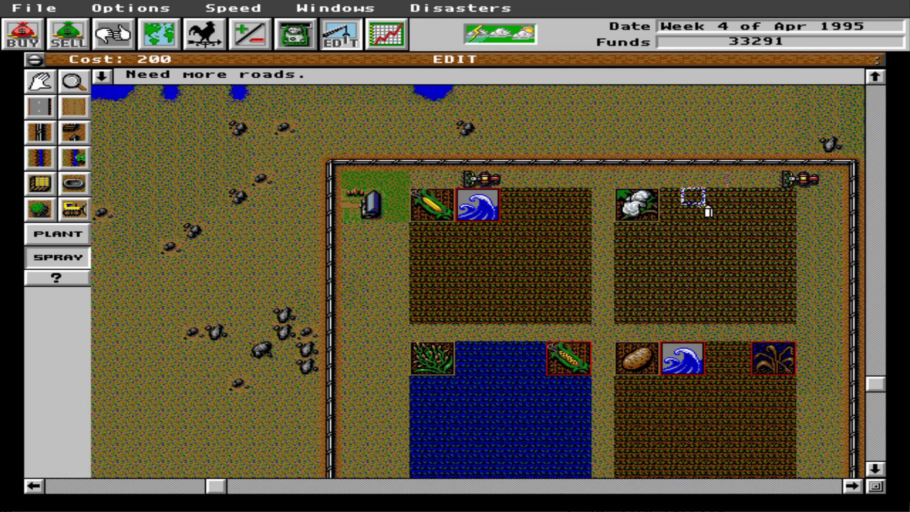
Step: Spray the potato and rice fields with herbicide
mouse_move(16, 290)
left_click(44, 261)
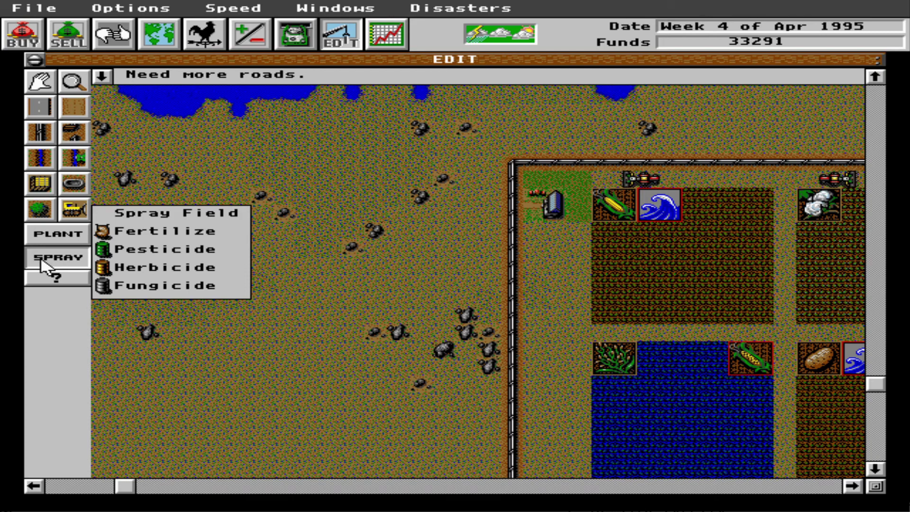
left_click(43, 267)
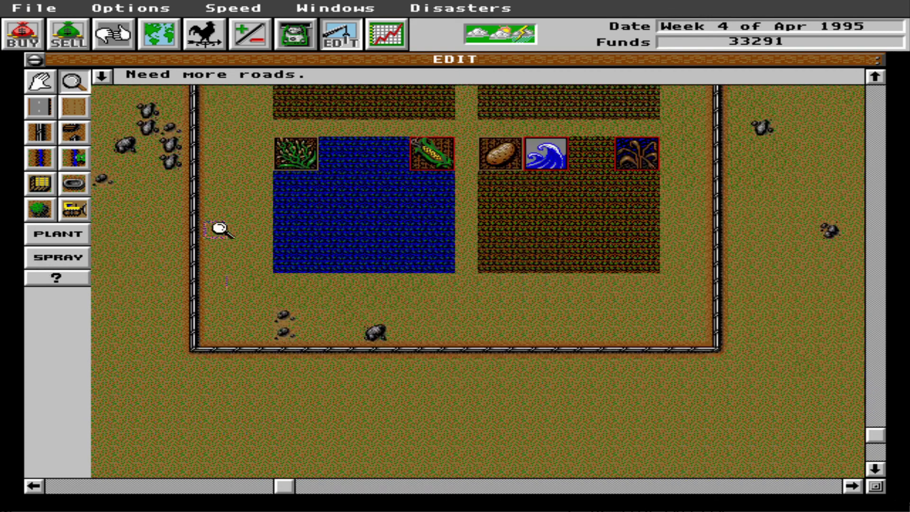
left_click(147, 216)
left_click(70, 259)
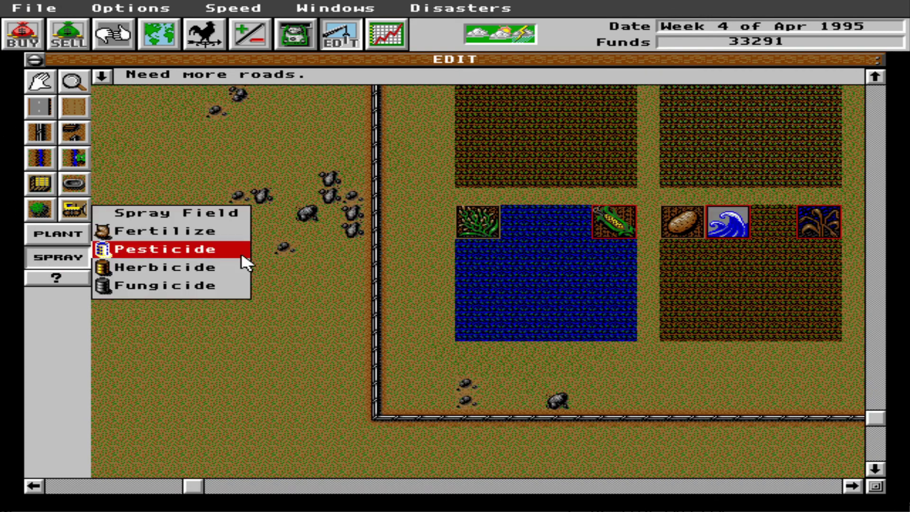
left_click(209, 266)
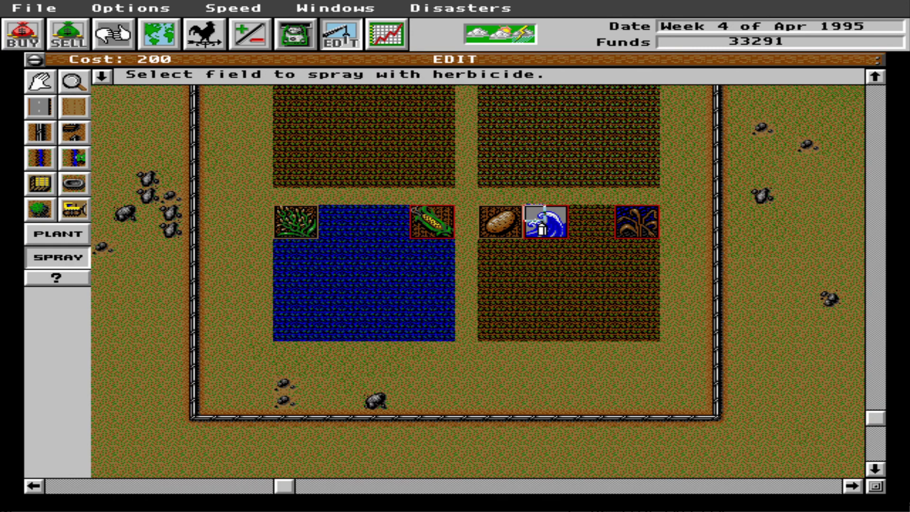
left_click(602, 246)
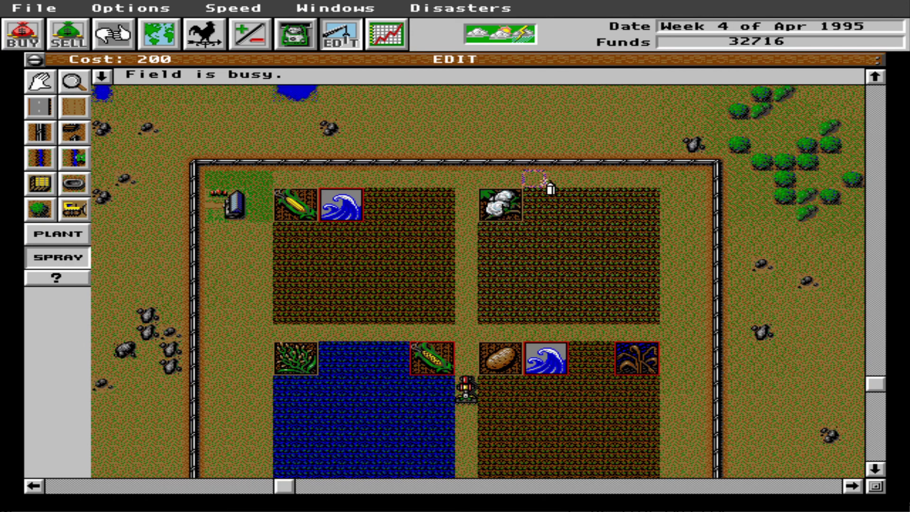
left_click(393, 448)
left_click(610, 300)
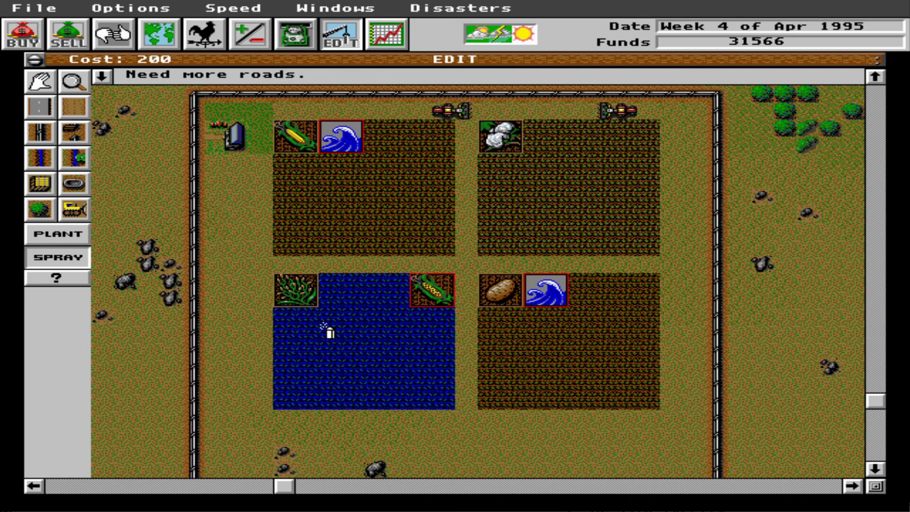
left_click(326, 342)
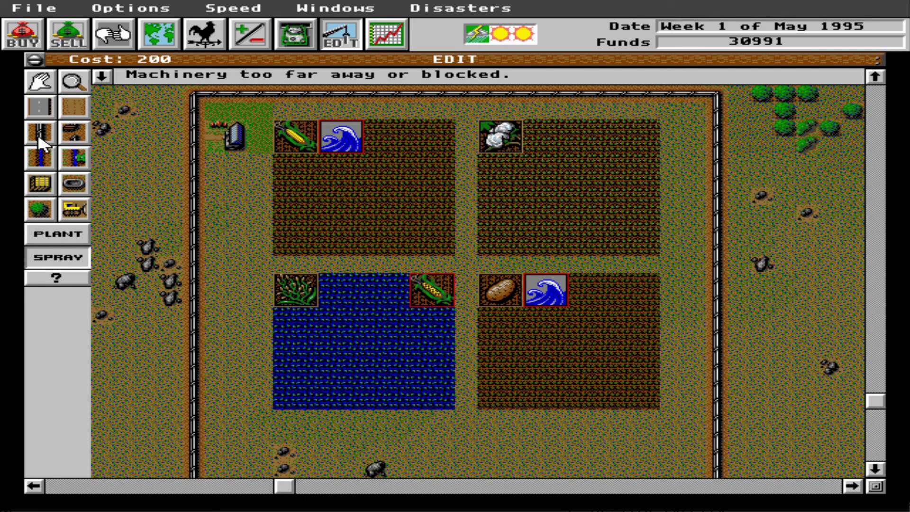
Step: Lay a paved road along the corn field's north edge and down the gap between the corn and cotton fields
left_click(41, 112)
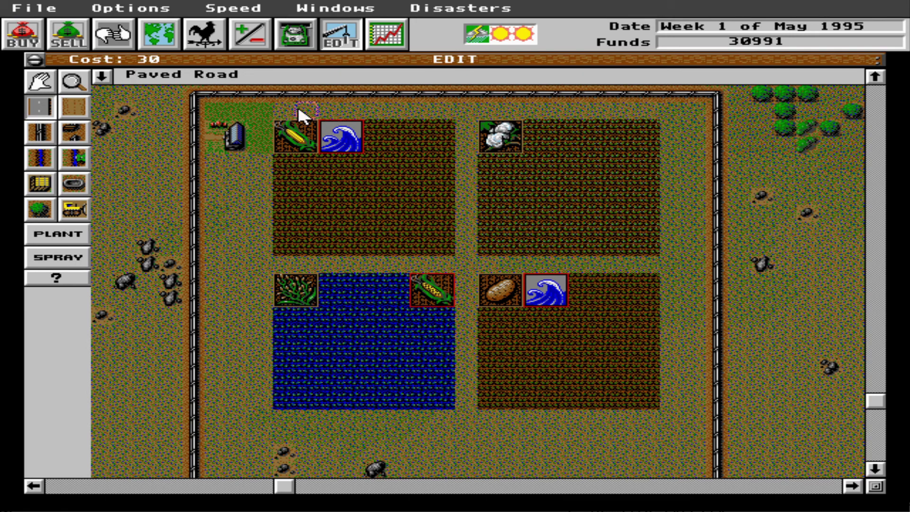
left_click_drag(291, 108, 385, 118)
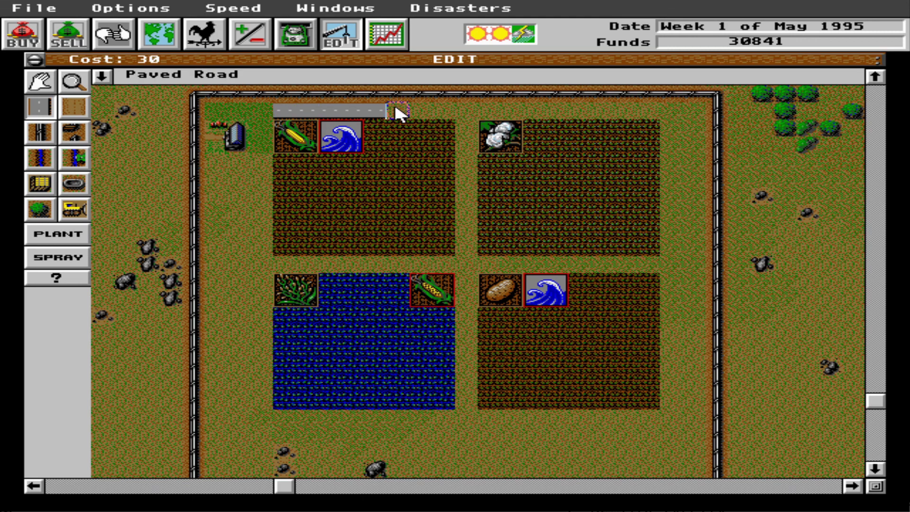
left_click(412, 112)
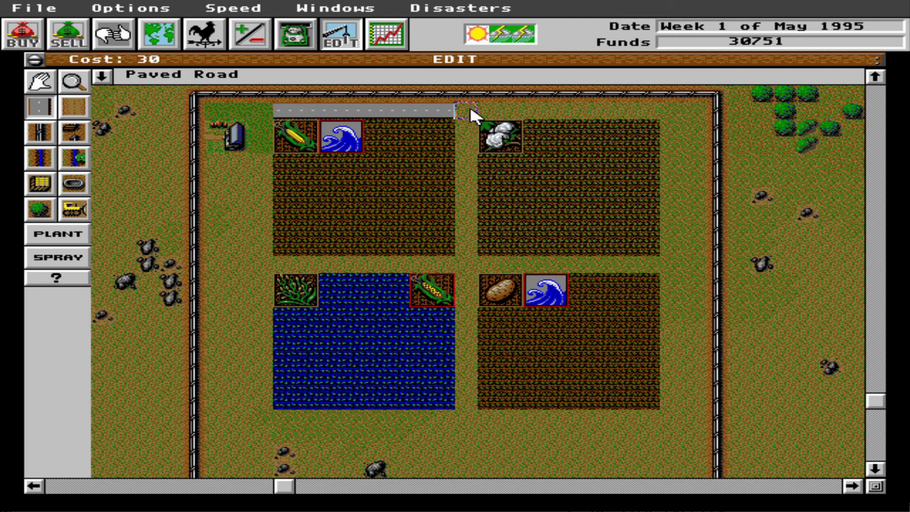
left_click(465, 138)
left_click_drag(465, 176, 466, 227)
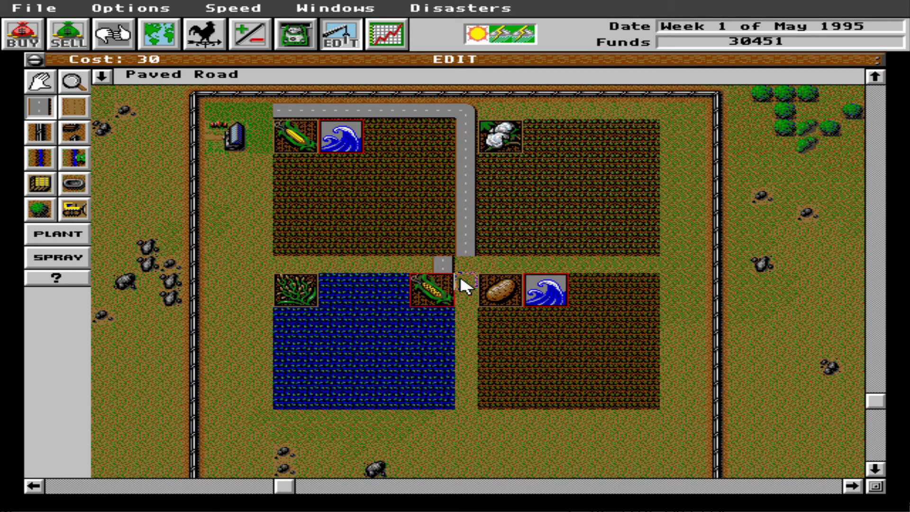
Step: Extend the paved road south between the rice and potato fields and pave the east-west gap between the upper and lower fields
left_click_drag(465, 269, 462, 345)
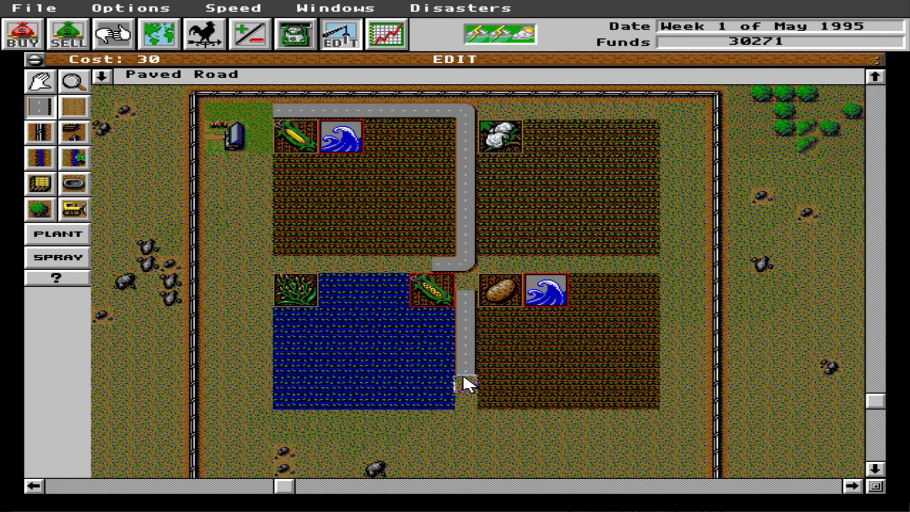
mouse_move(493, 247)
left_mouse_down()
mouse_move(465, 295)
mouse_move(516, 266)
mouse_move(568, 269)
left_mouse_up()
left_click(529, 263)
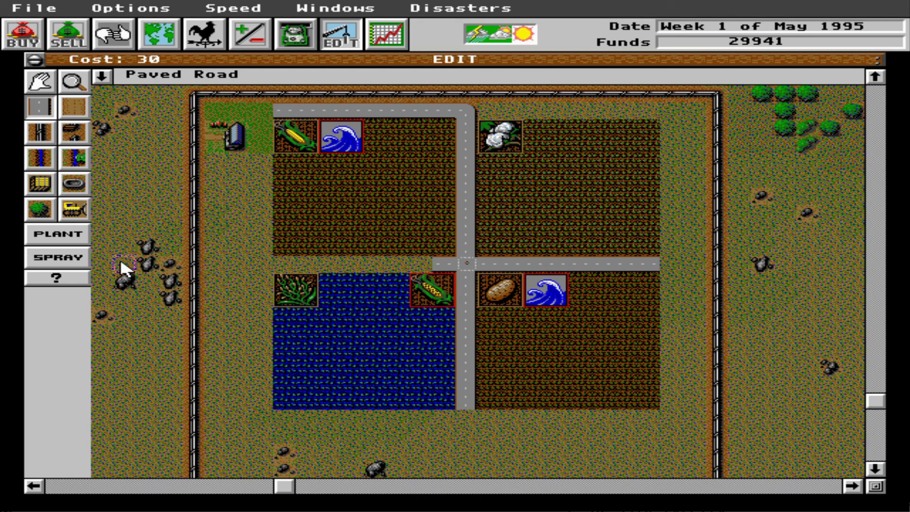
left_click_drag(328, 268, 299, 270)
left_click_drag(376, 272, 445, 270)
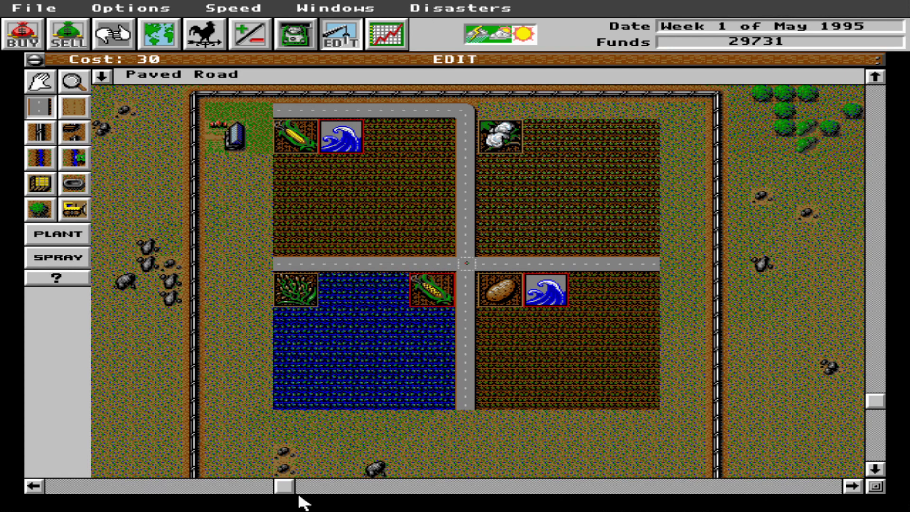
Step: Pave a road along the cotton field's north edge, down the east side of both eastern fields and along the potato field's south edge
key("Down")
key("Up")
key("Up")
key("Up")
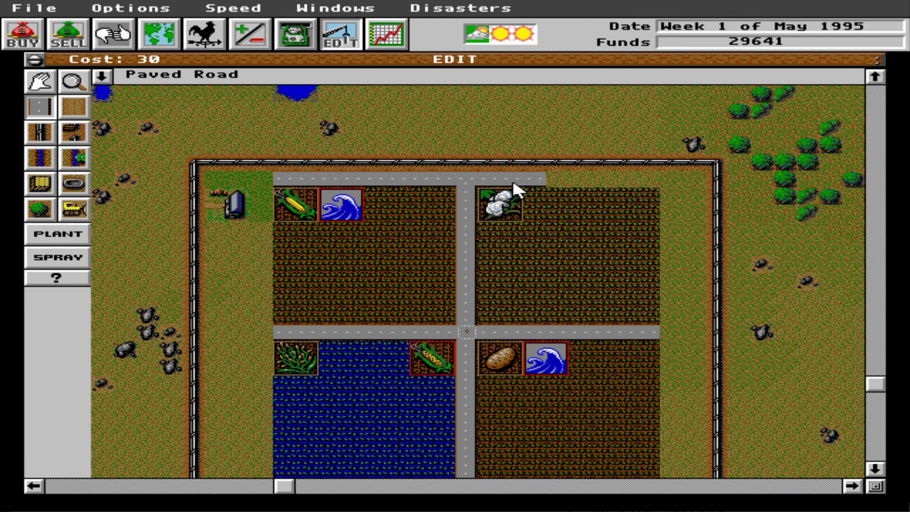
mouse_move(563, 176)
left_mouse_down()
mouse_move(653, 186)
mouse_move(662, 248)
mouse_move(673, 219)
left_mouse_up()
left_click_drag(663, 283, 670, 266)
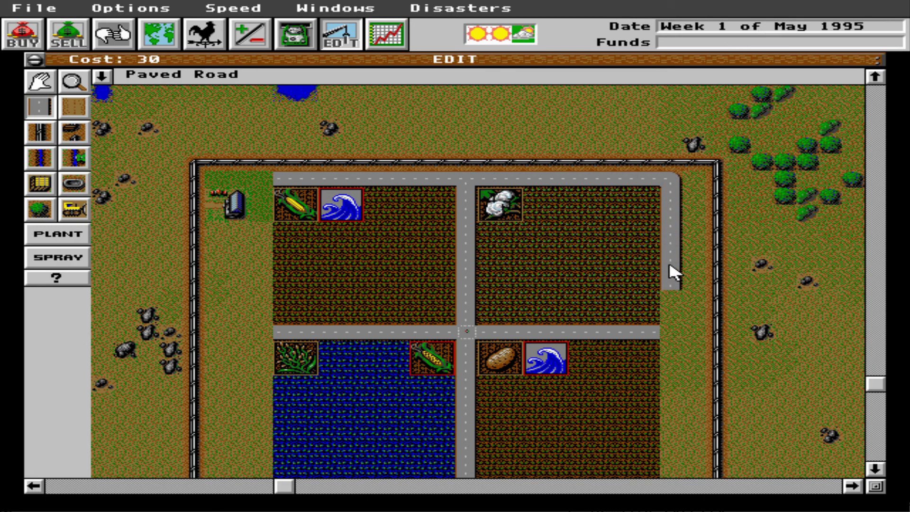
left_click(671, 297)
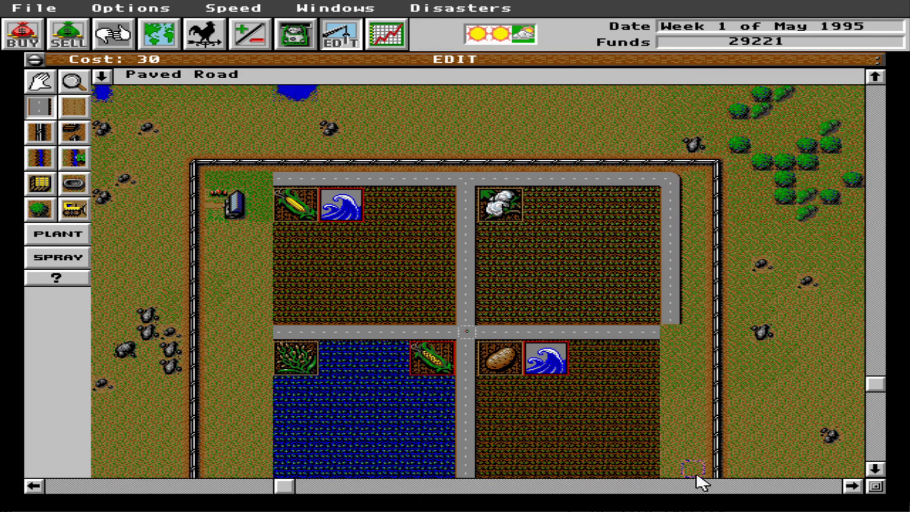
mouse_move(674, 181)
left_mouse_down()
mouse_move(672, 329)
mouse_move(612, 320)
mouse_move(498, 324)
left_mouse_up()
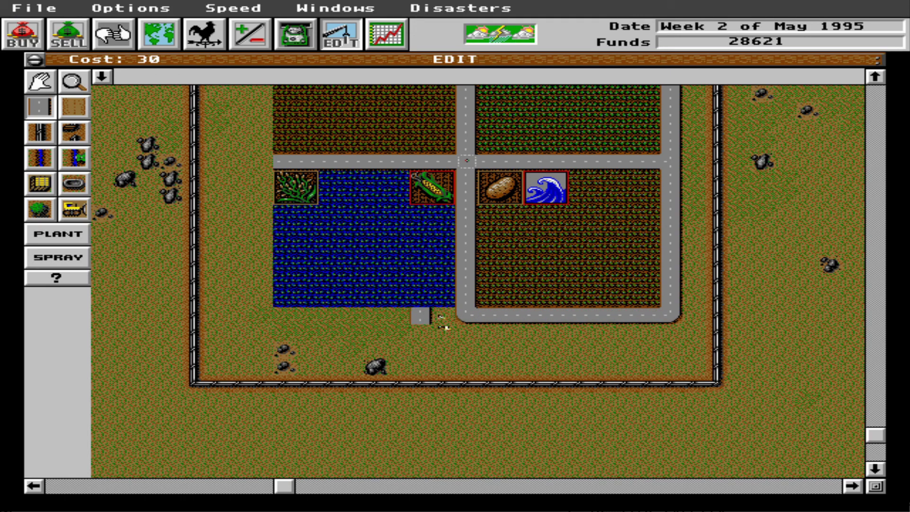
Step: Continue the paved road along the rice field's south edge and up the west side of the rice and corn fields toward the farmhouse
left_click_drag(442, 324, 419, 322)
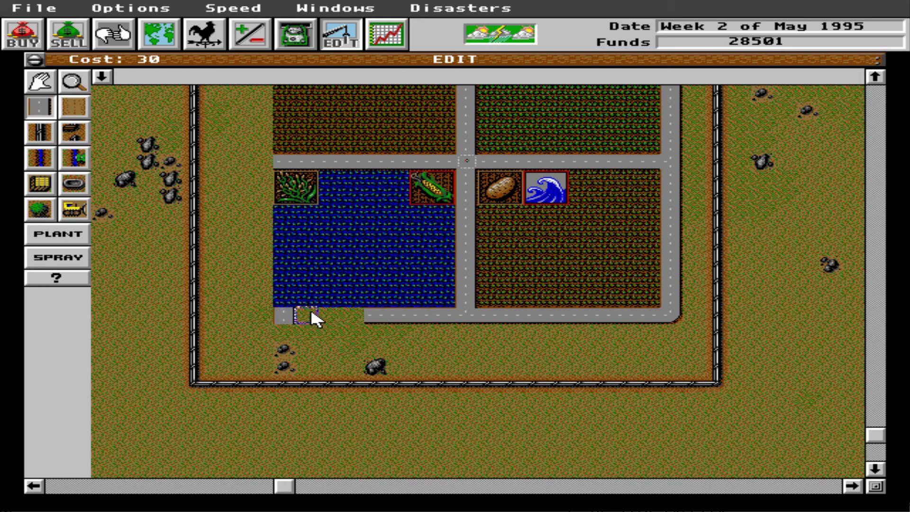
mouse_move(352, 317)
left_mouse_down()
mouse_move(271, 319)
mouse_move(262, 305)
mouse_move(273, 221)
mouse_move(259, 221)
left_mouse_up()
left_click_drag(260, 189, 263, 202)
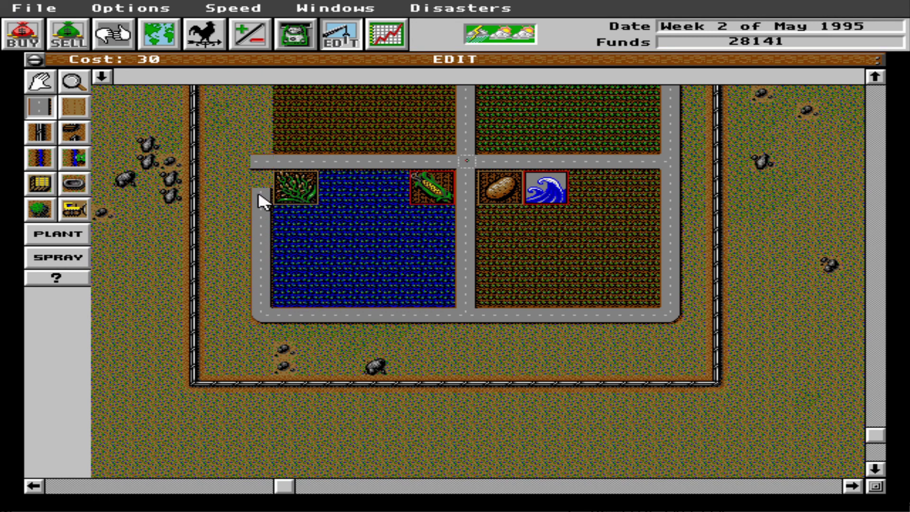
key("Up")
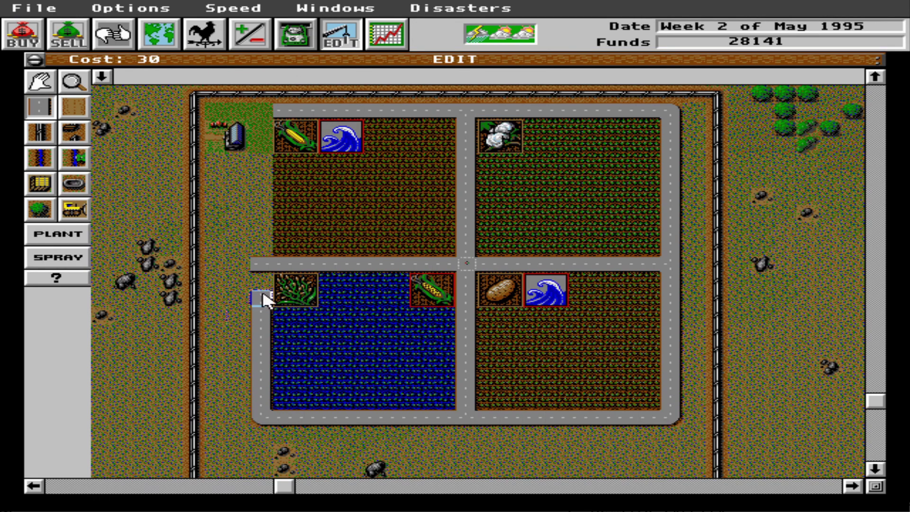
left_click(264, 213)
left_click_drag(262, 180, 260, 164)
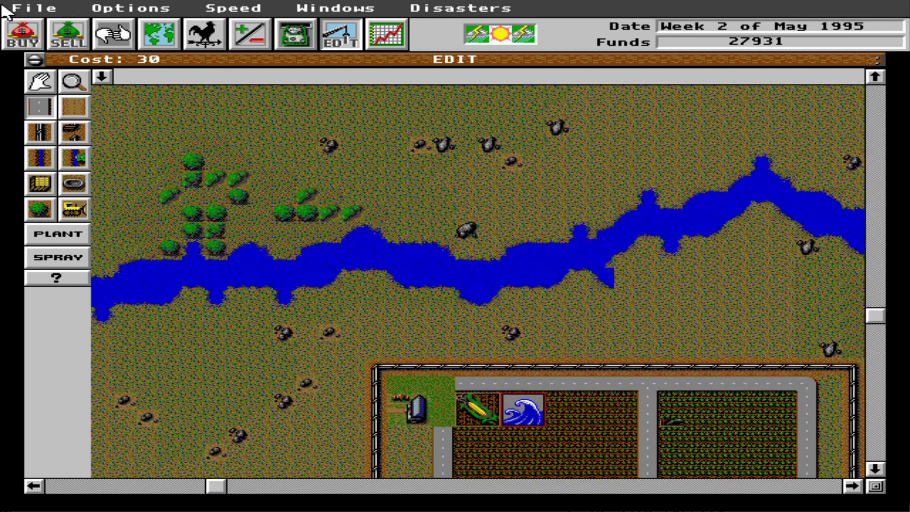
Step: Save the current farm as a new game file named dshdshu
left_click(25, 8)
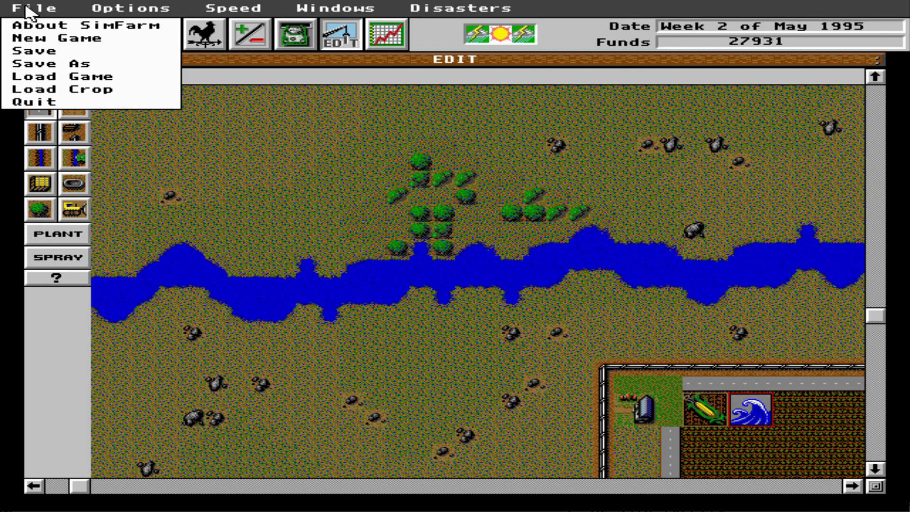
left_click(33, 62)
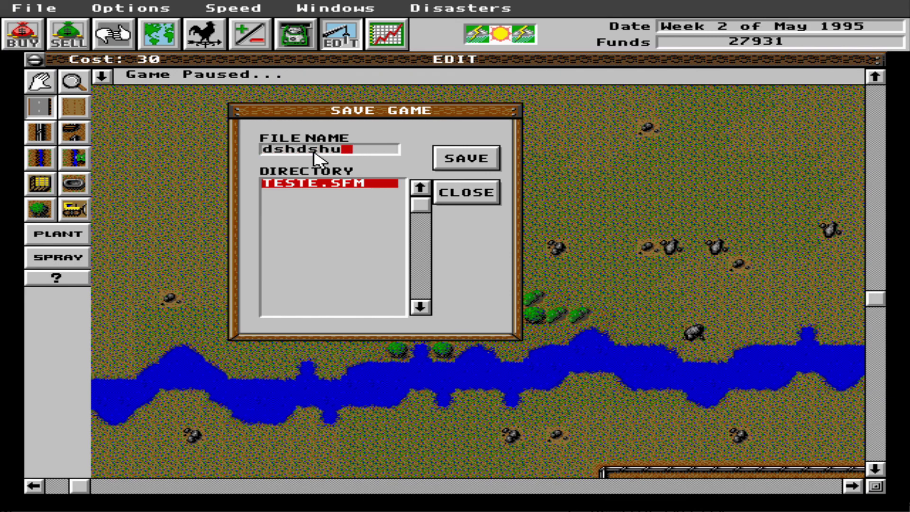
left_click(483, 150)
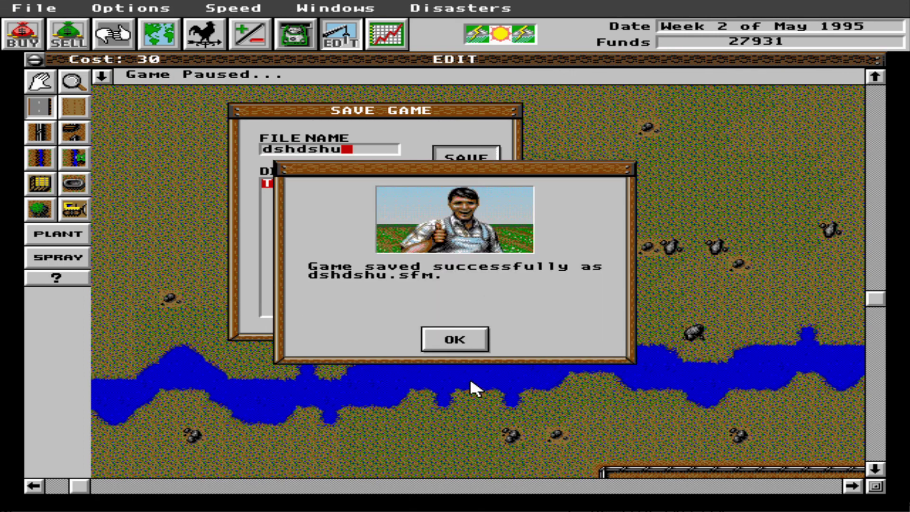
left_click(456, 350)
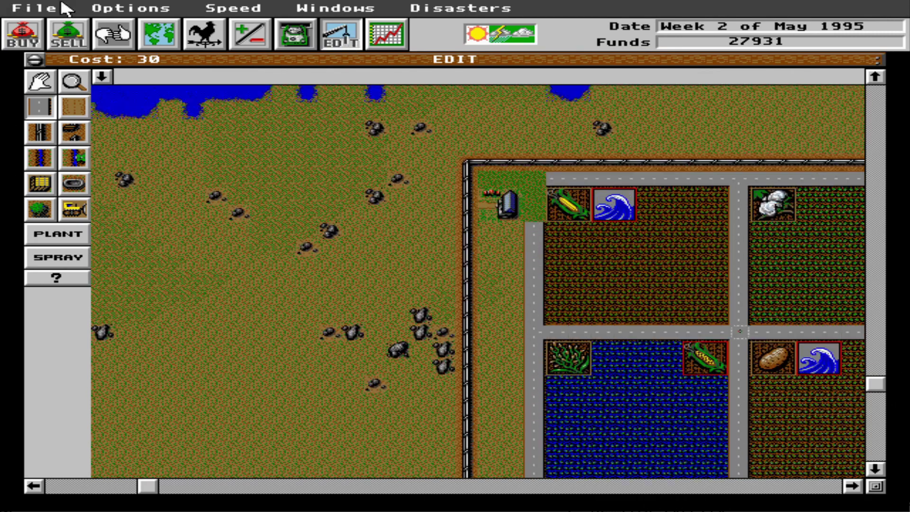
Step: Quit SimFarm without saving the game again
left_click(49, 4)
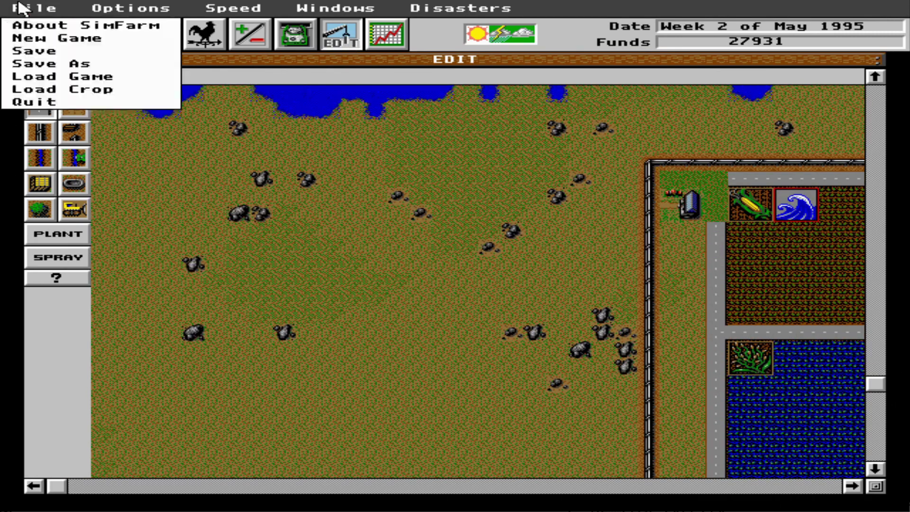
left_click(54, 101)
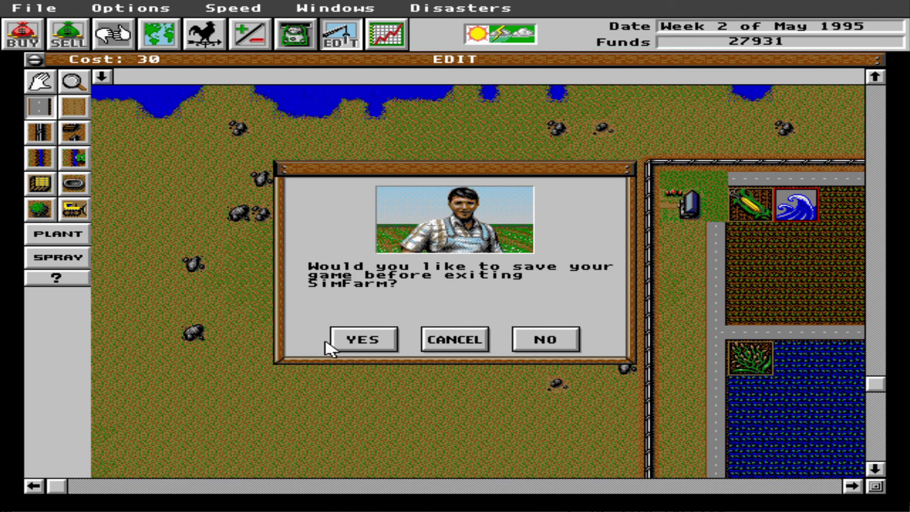
left_click(563, 342)
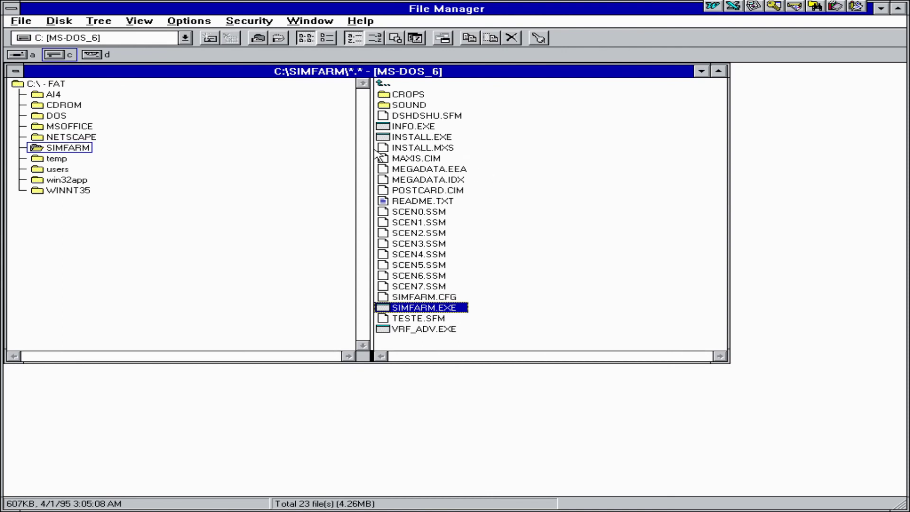
Step: Look through the folders on drive C, including AI4, MSOFFICE, NETSCAPE, SIMFARM, temp and WINNT35, and close File Manager
left_click(54, 94)
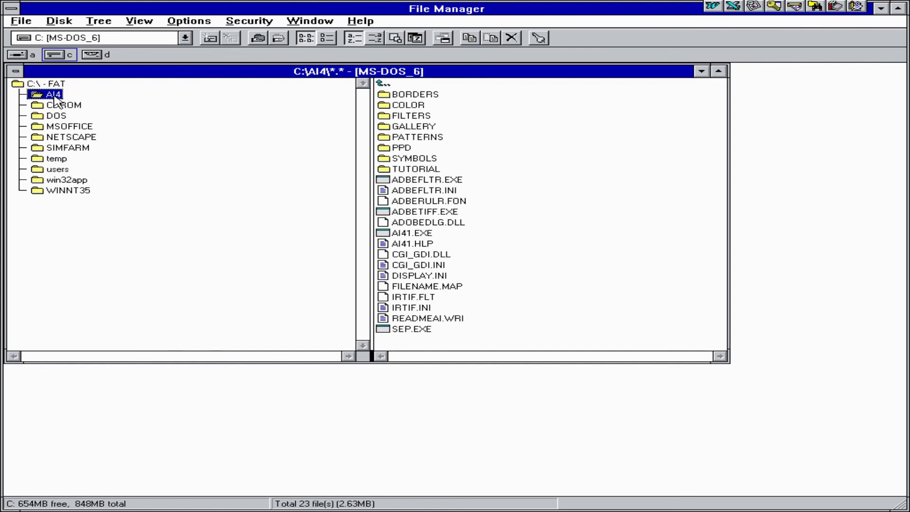
left_click(53, 127)
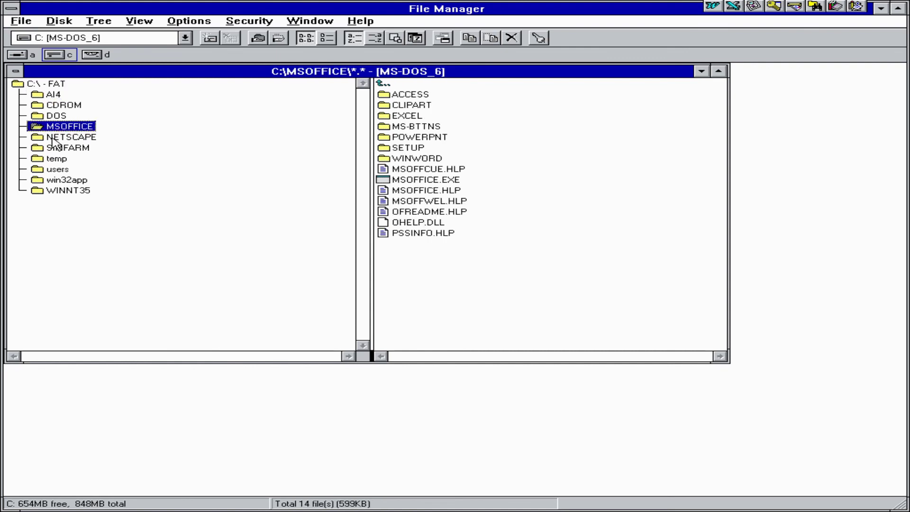
left_click(53, 138)
left_click(60, 149)
left_click(62, 160)
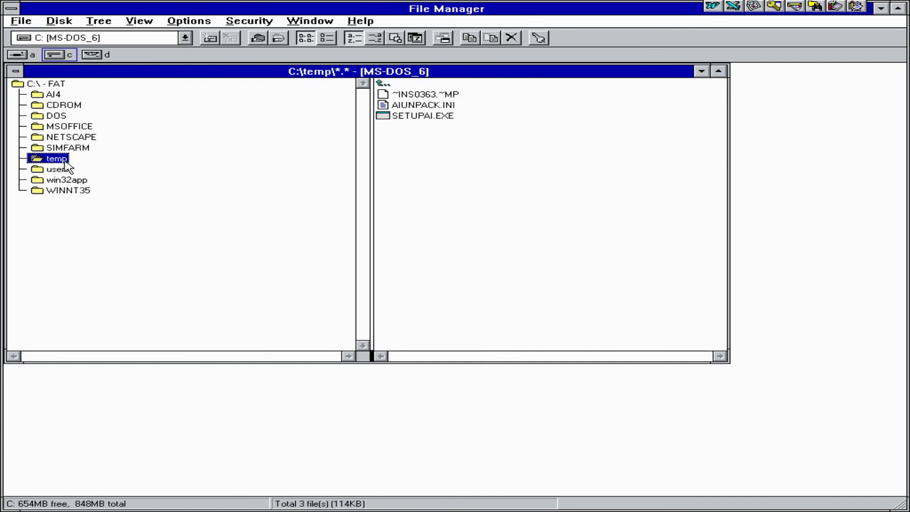
left_click(70, 192)
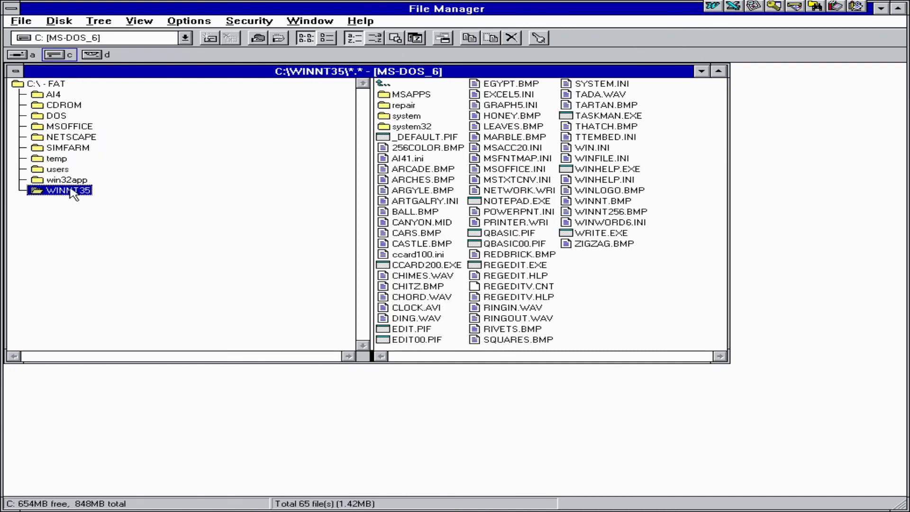
left_click(71, 182)
left_click(64, 148)
left_click(57, 160)
left_click(58, 170)
left_click(60, 159)
left_click(71, 149)
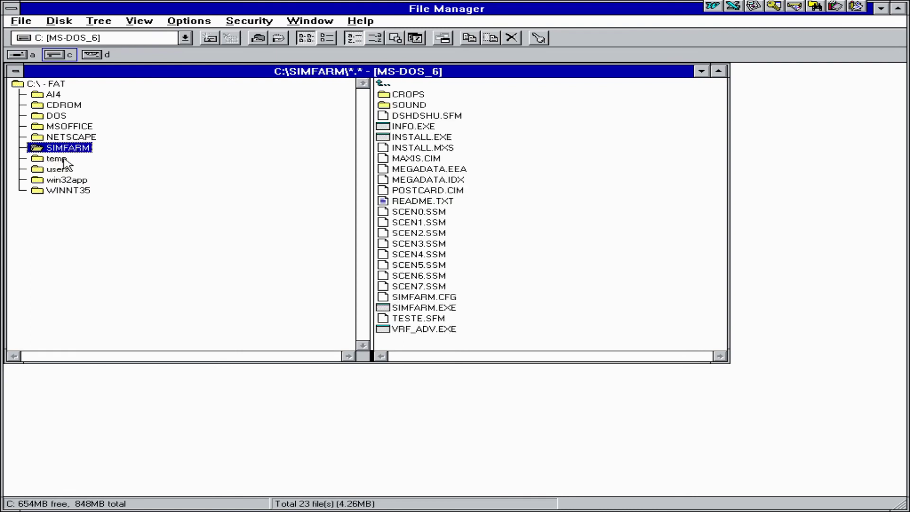
left_click(66, 160)
left_click(64, 147)
left_click(64, 138)
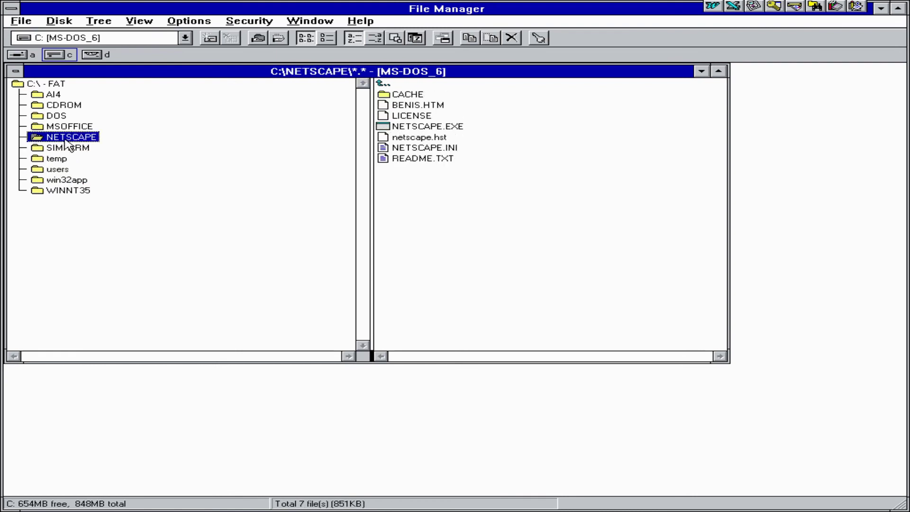
left_click(65, 128)
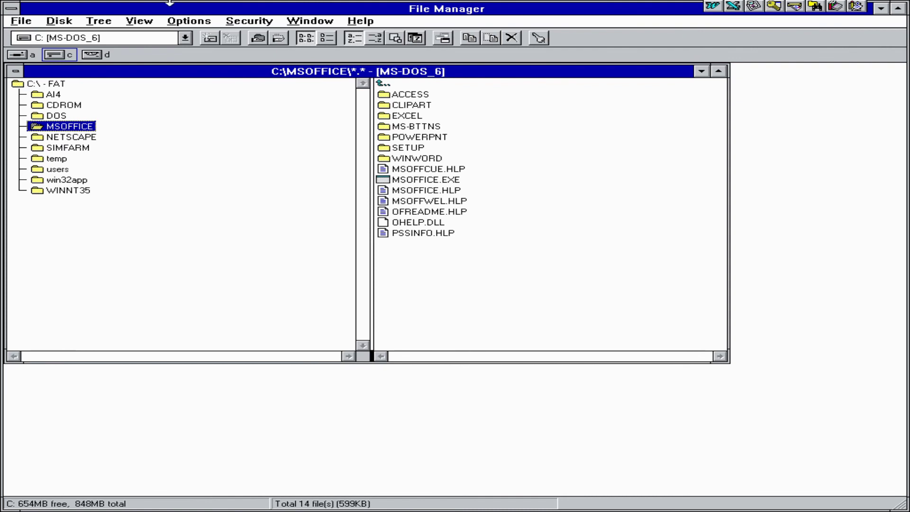
double_click(10, 4)
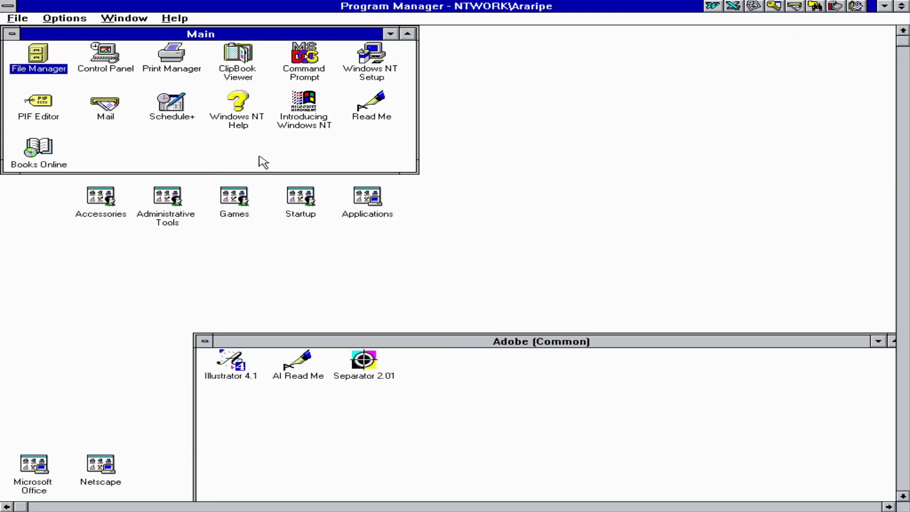